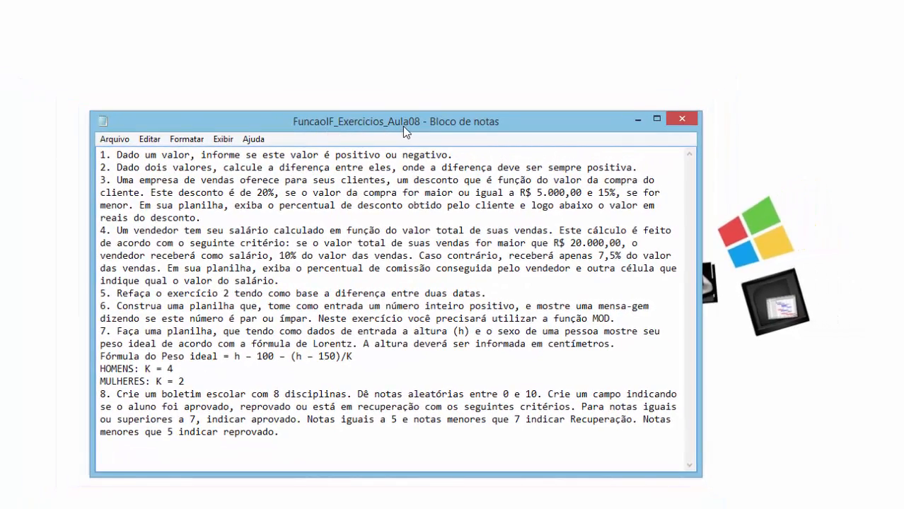
Review exercises 1 and 2 in the FuncaoIF_Exercicios_Aula08 exercise list in Notepad.
drag(403, 126, 359, 91)
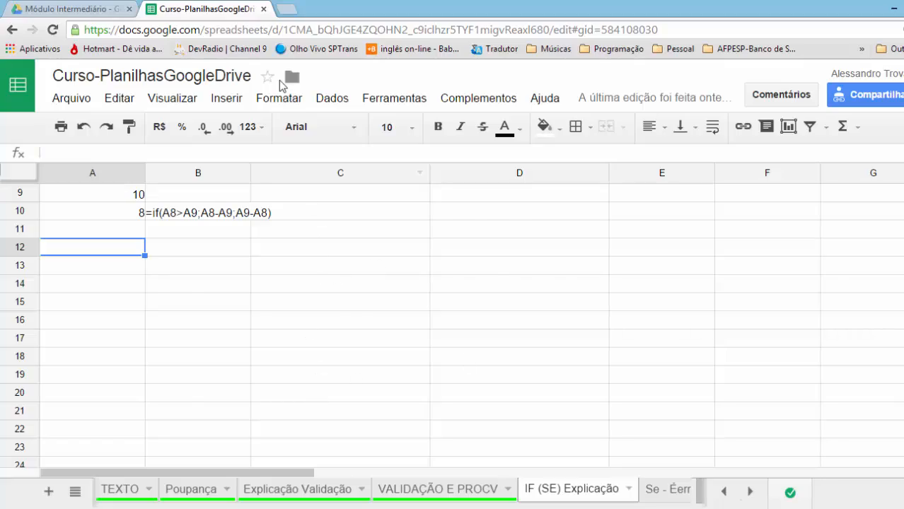
key(alt+Tab)
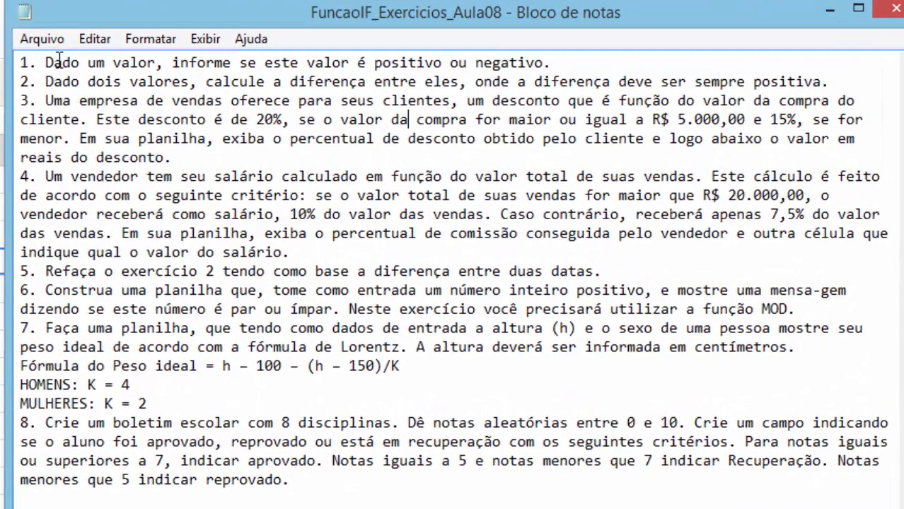
drag(45, 62, 529, 63)
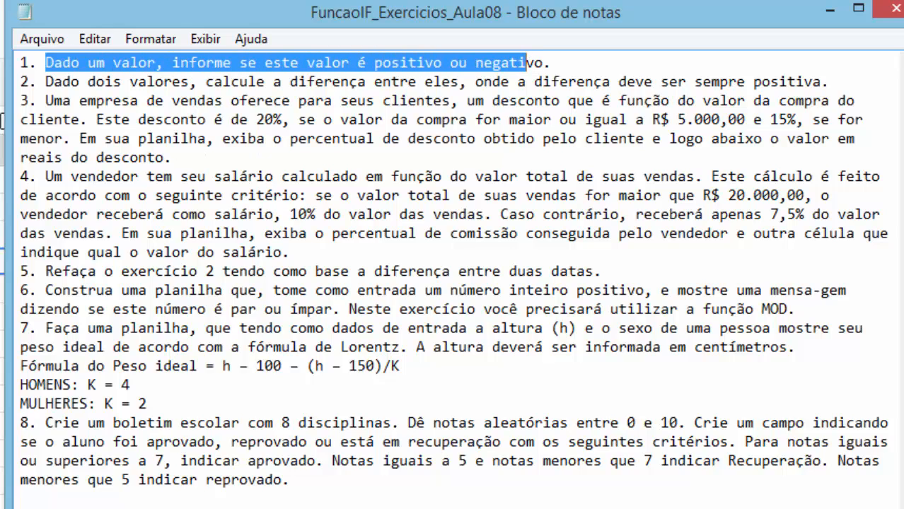
drag(45, 81, 819, 79)
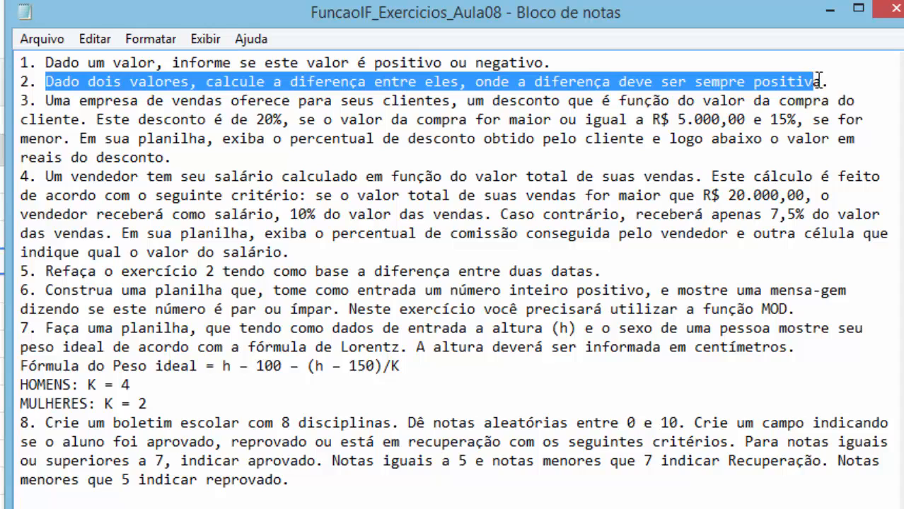
Copy the full text of exercise 3 from Notepad and paste it into cell A12 of the Google Sheets spreadsheet.
click(19, 104)
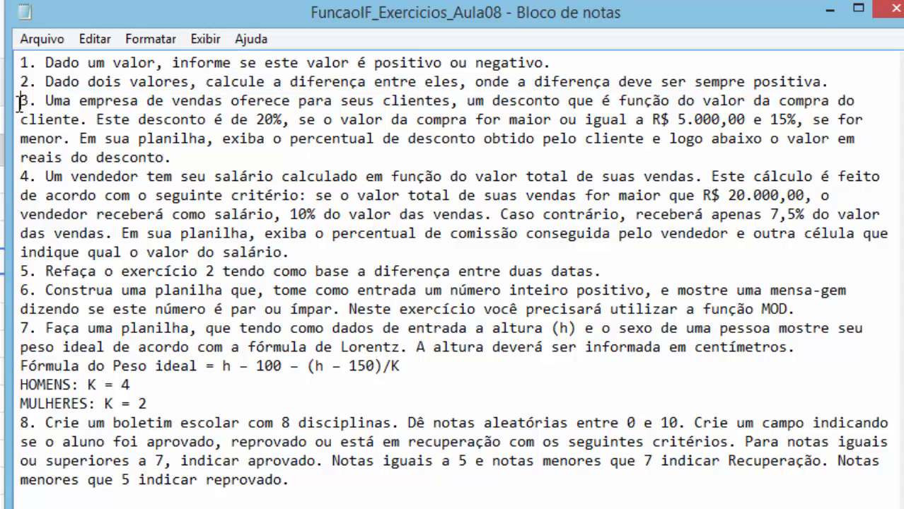
drag(19, 104, 175, 157)
key(ctrl+c)
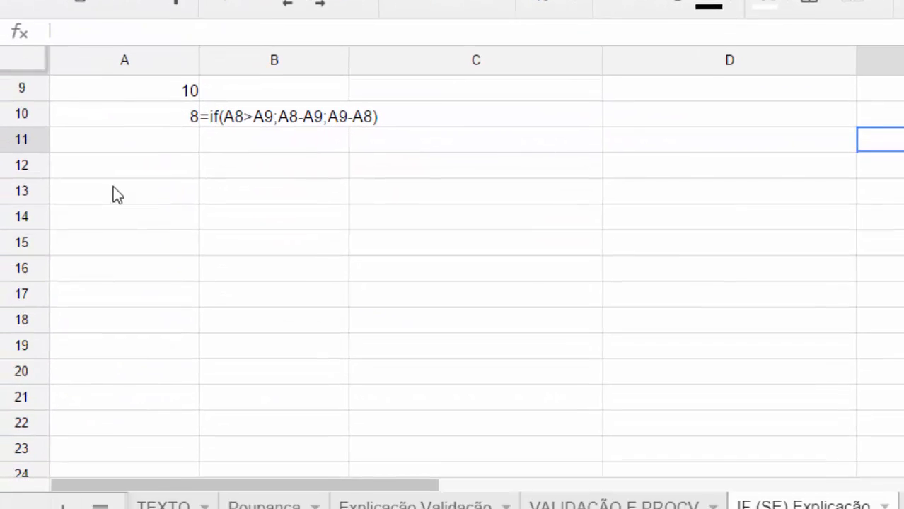
click(111, 161)
key(ctrl+v)
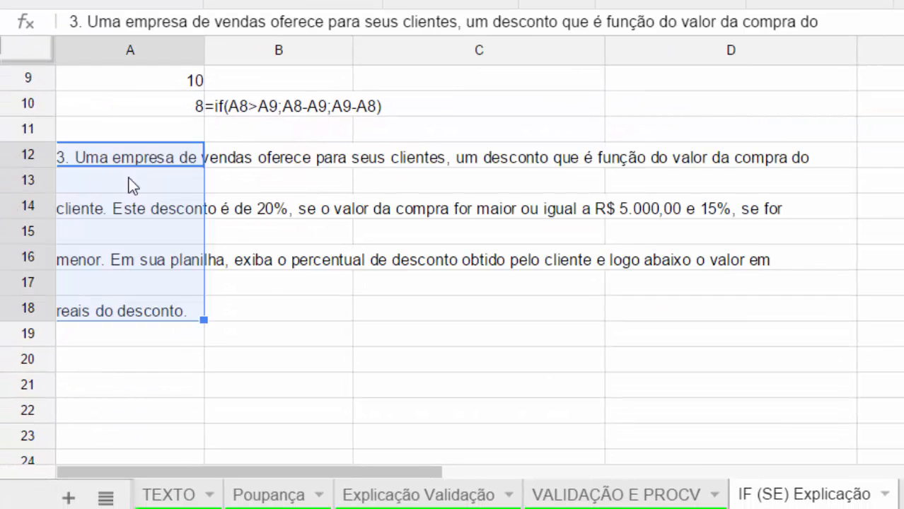
Delete the three blank rows between the lines of the pasted exercise 3 text.
click(336, 294)
click(31, 180)
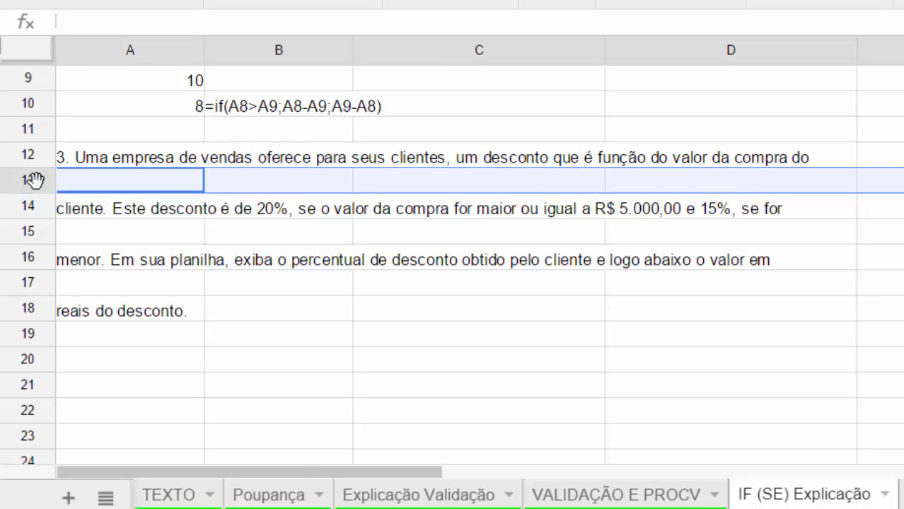
right_click(32, 181)
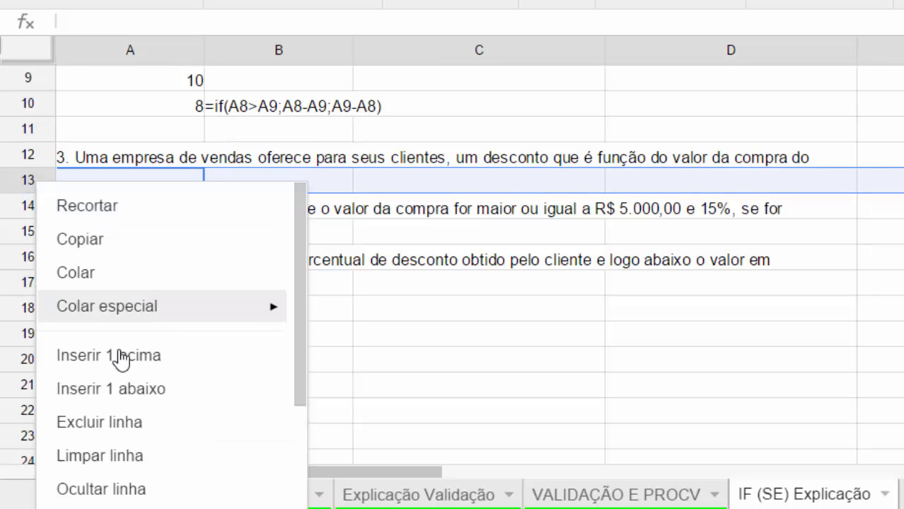
click(115, 423)
click(32, 207)
right_click(31, 210)
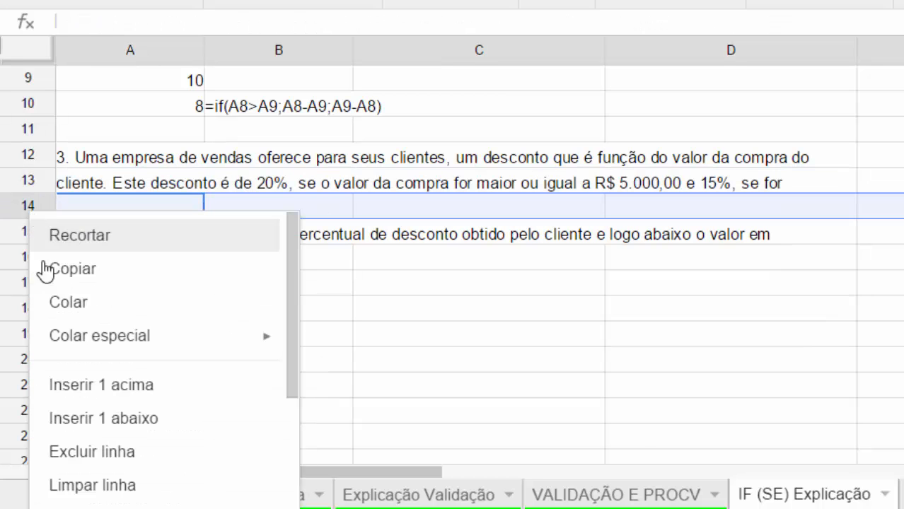
click(89, 450)
click(21, 233)
right_click(28, 234)
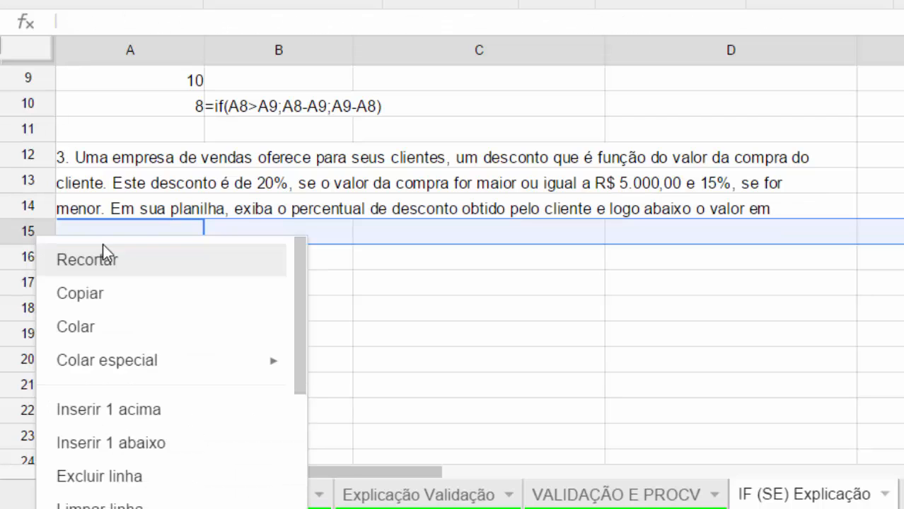
click(99, 476)
Enter the label "Valor das compras:" in cell A17 and the value 8500 in B17.
click(137, 282)
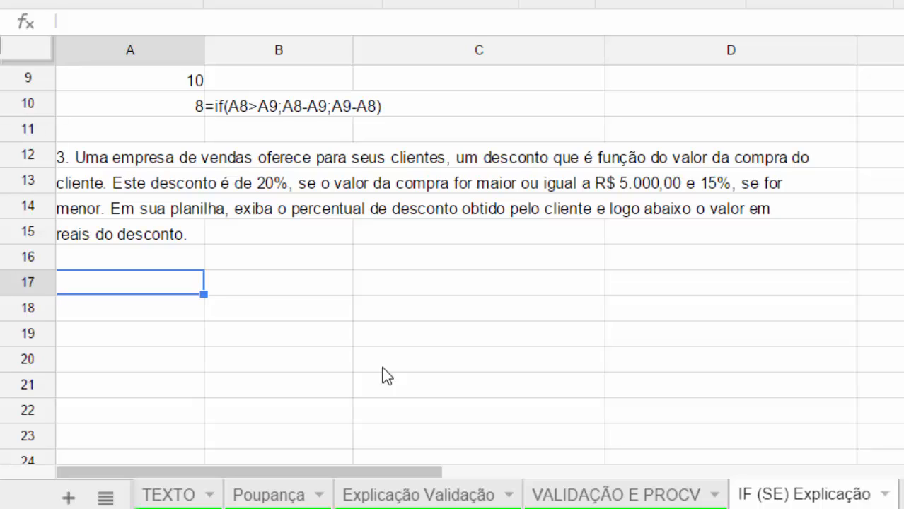
text(Valor)
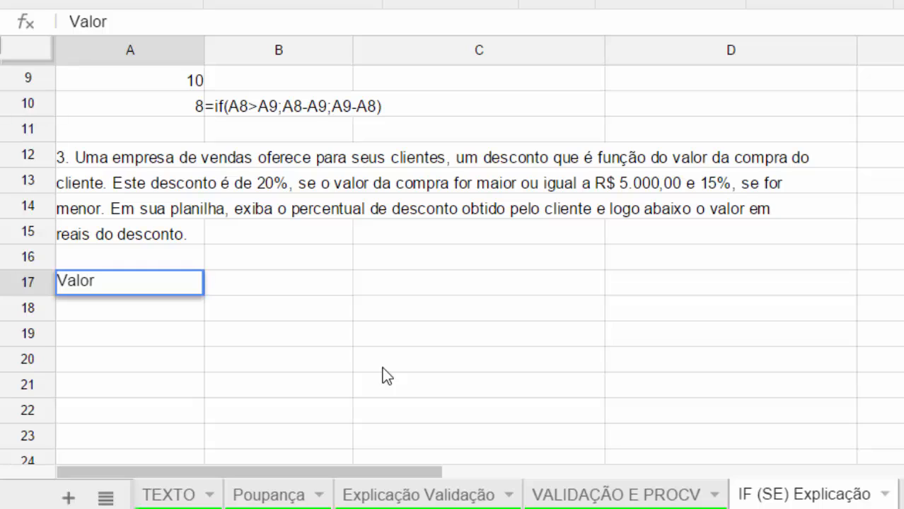
text( das compras)
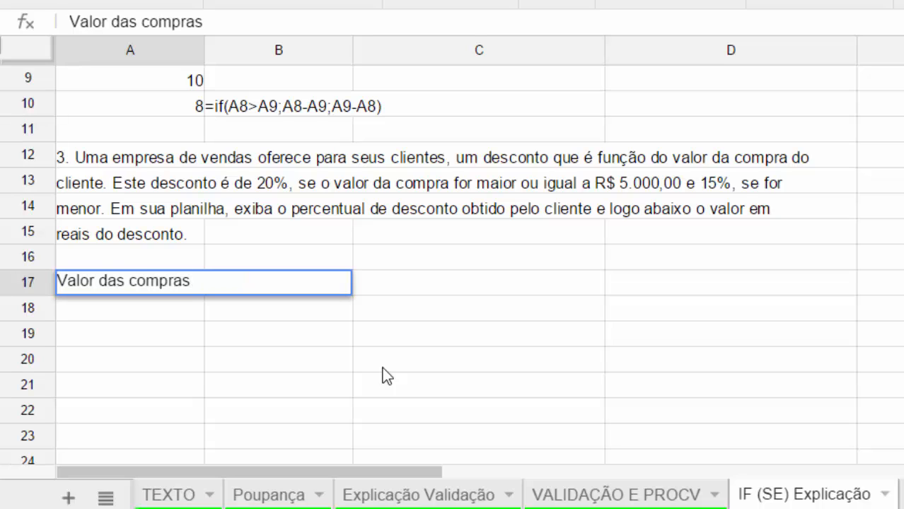
text(:)
key(Tab)
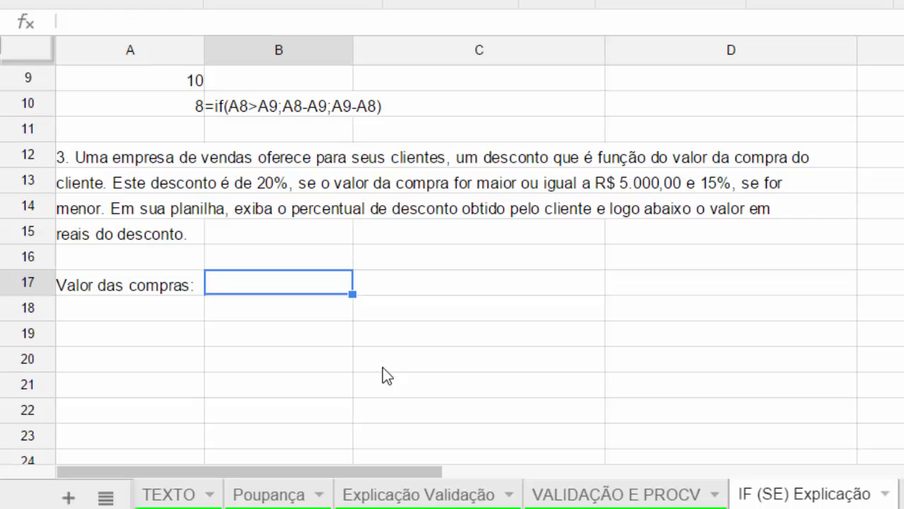
text(8500)
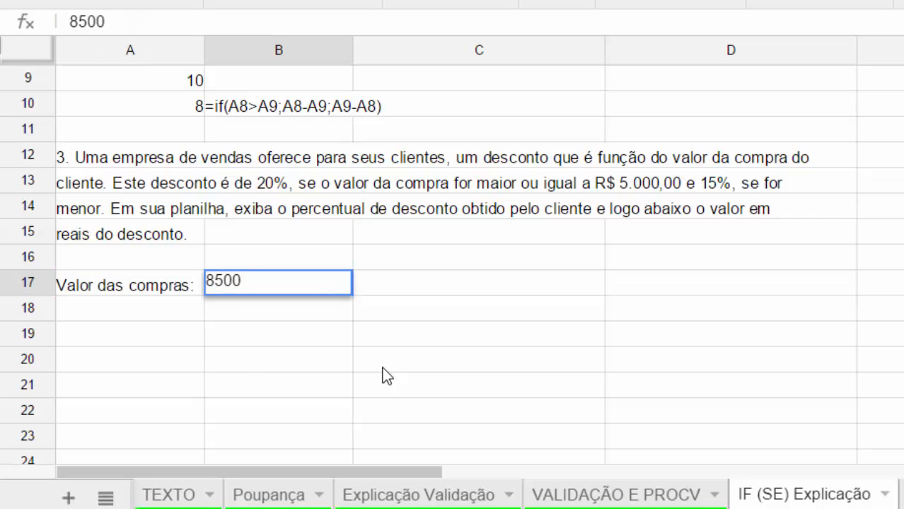
click(152, 333)
Format the purchase value in B17 as custom currency in Brazilian reais (R$ 1.000,00).
click(268, 290)
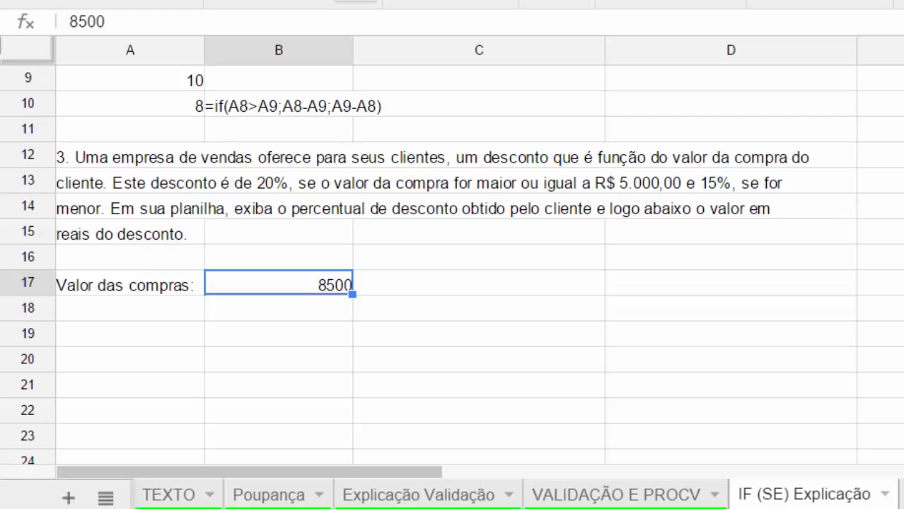
click(271, 4)
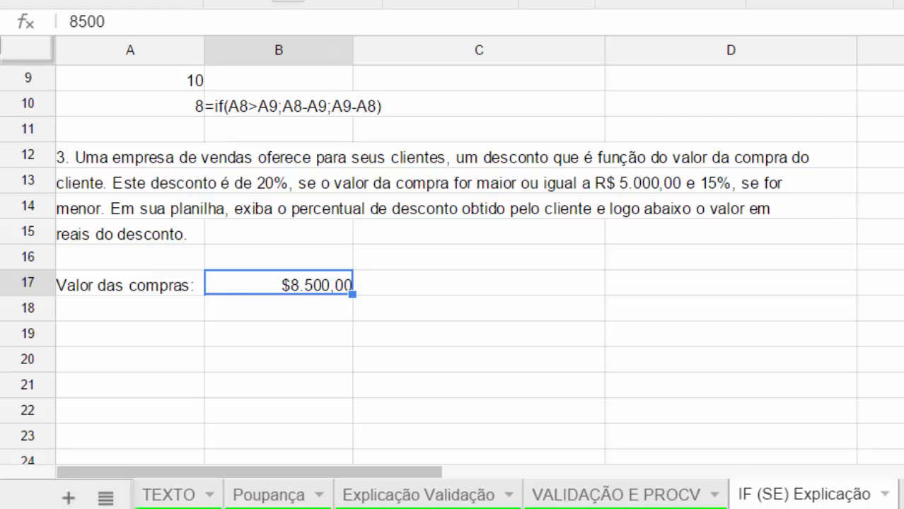
click(153, 309)
click(317, 290)
click(396, 2)
mouse_move(417, 3)
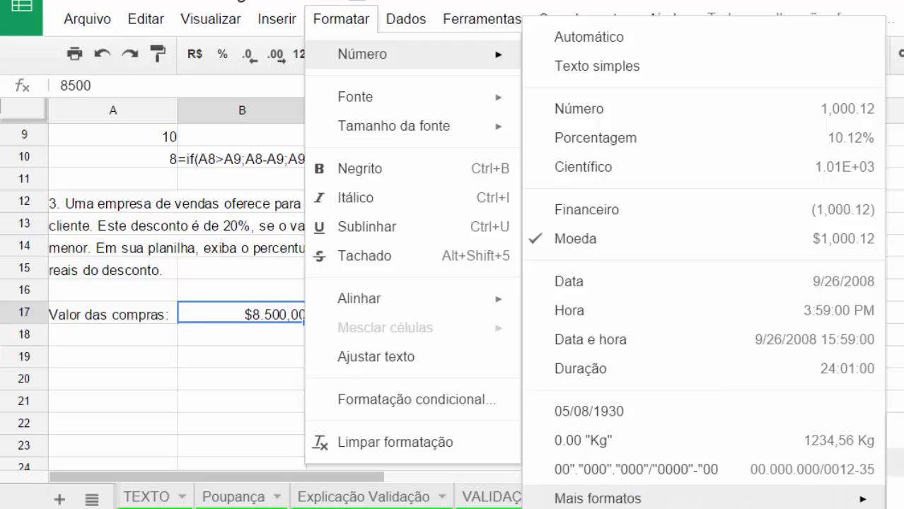
click(897, 433)
click(456, 220)
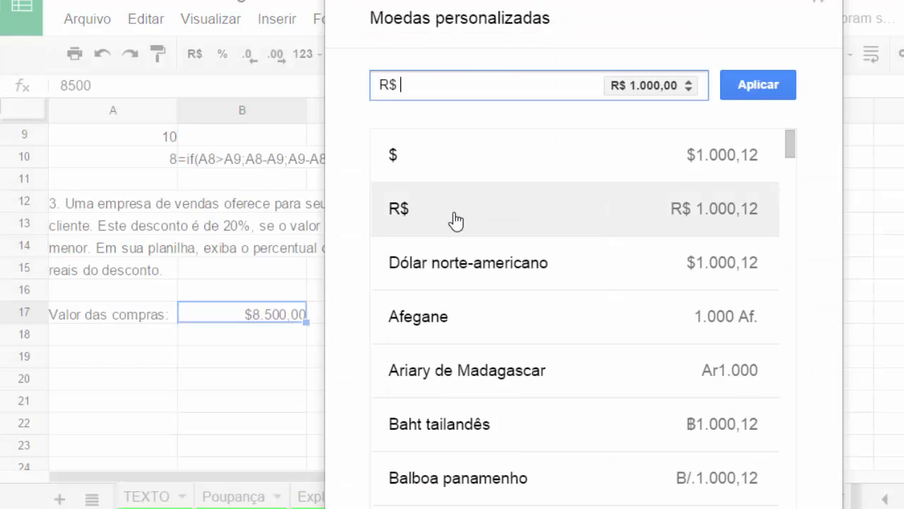
click(750, 94)
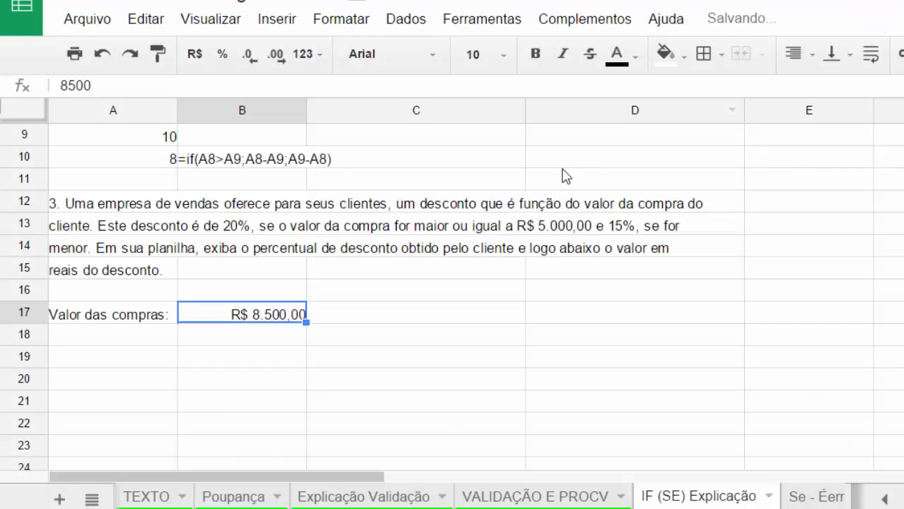
Enter the label "Desconto (%)" in cell A18.
click(114, 338)
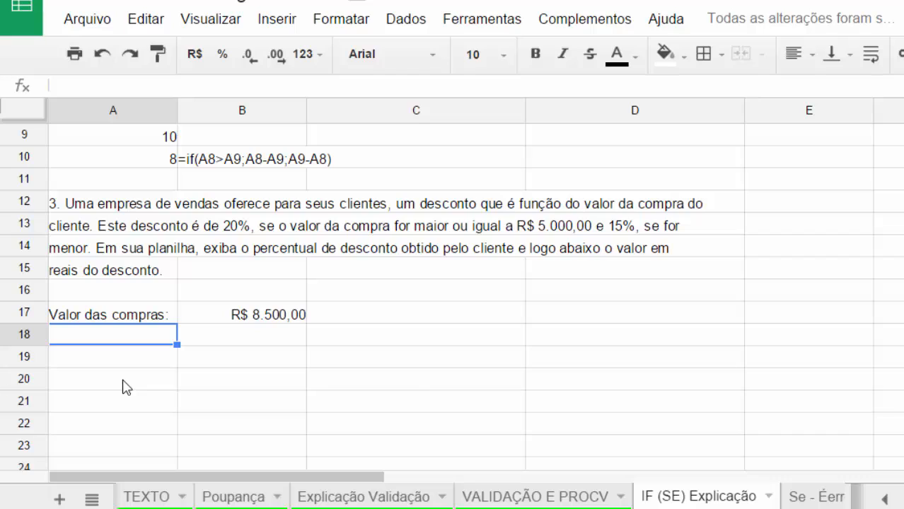
text(Desc)
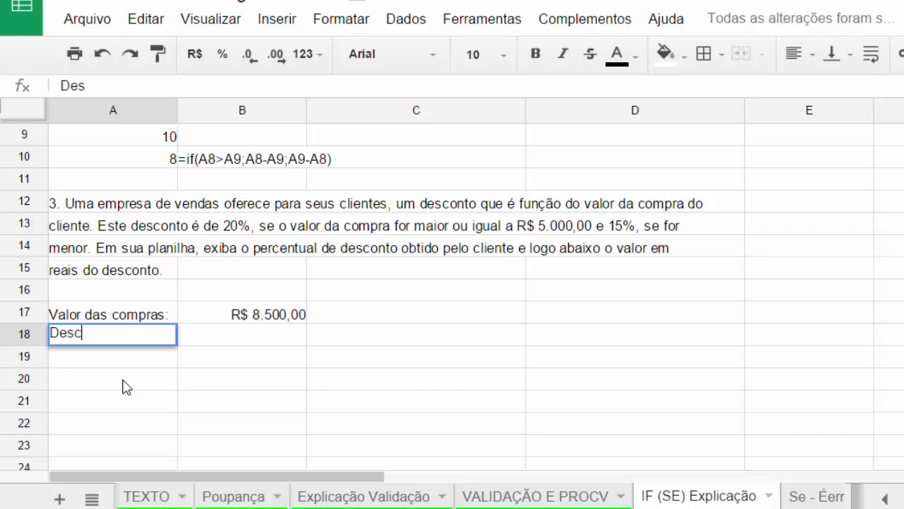
text(onto (%))
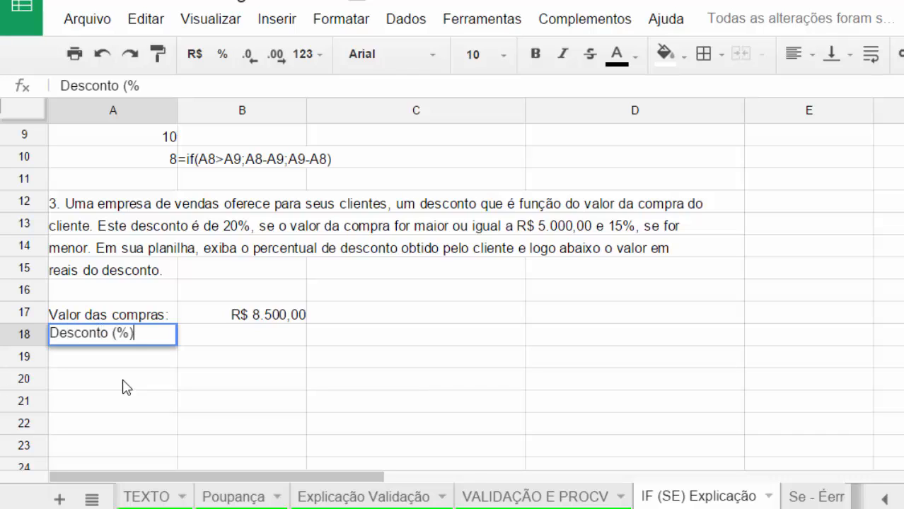
key(Return)
Enter the label "Valor do desconto:" in cell A19 and select cell B18.
text(Valor )
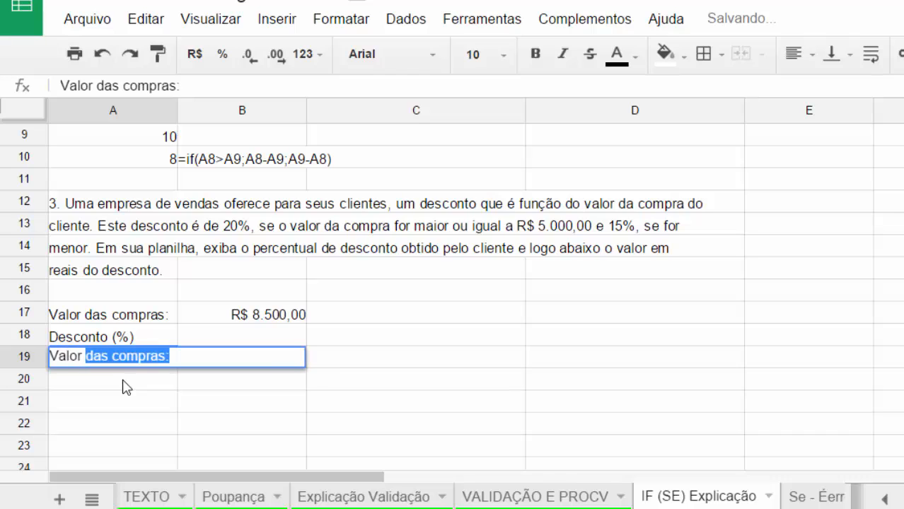
text(é do )
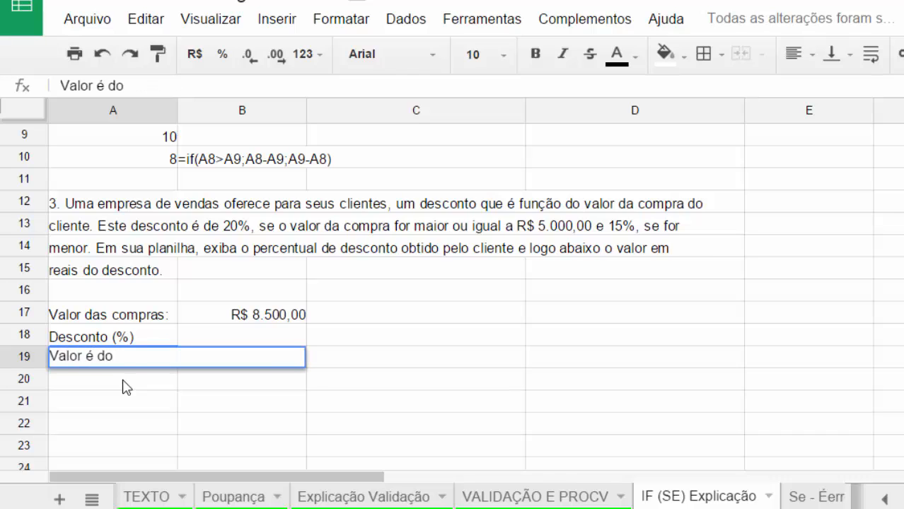
text(De)
key(BackSpace)
key(BackSpace)
key(BackSpace)
key(BackSpace)
key(BackSpace)
key(BackSpace)
key(BackSpace)
text(do desconto:)
key(Tab)
key(Up)
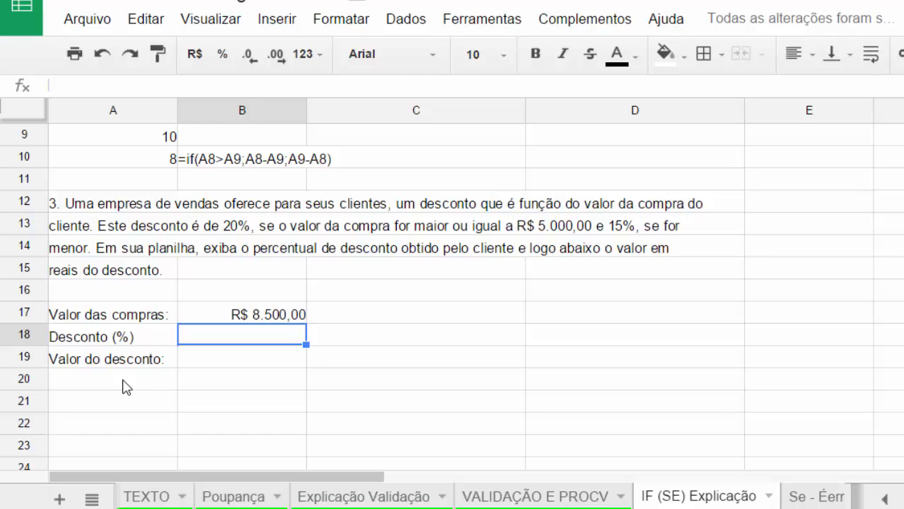
text(==)
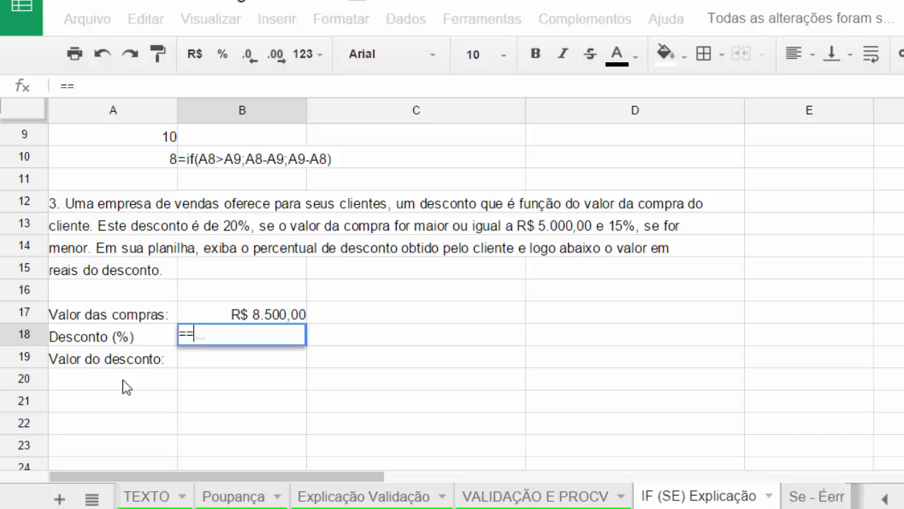
key(BackSpace)
text(IF()
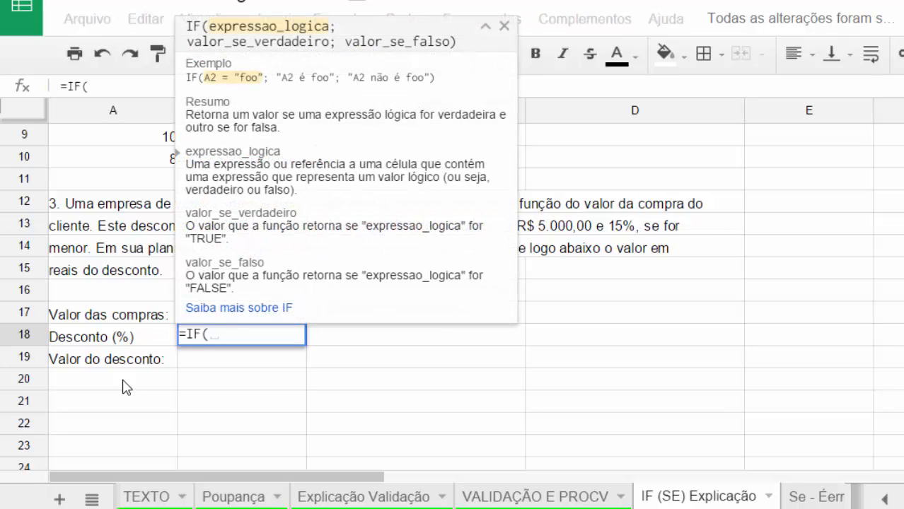
click(487, 27)
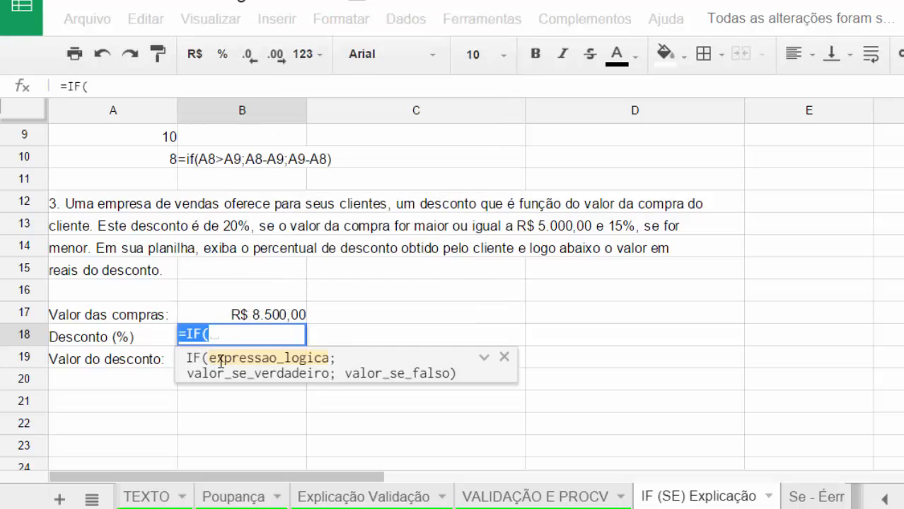
click(263, 320)
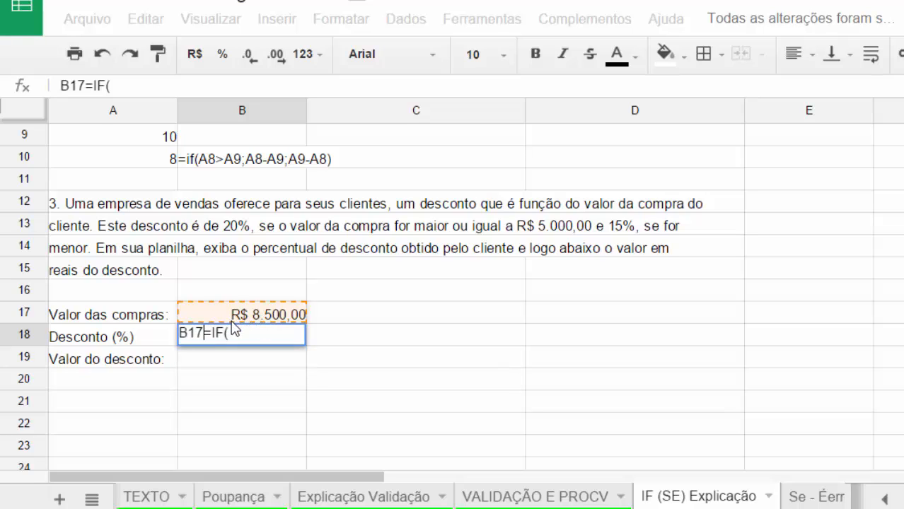
key(BackSpace)
key(BackSpace)
key(BackSpace)
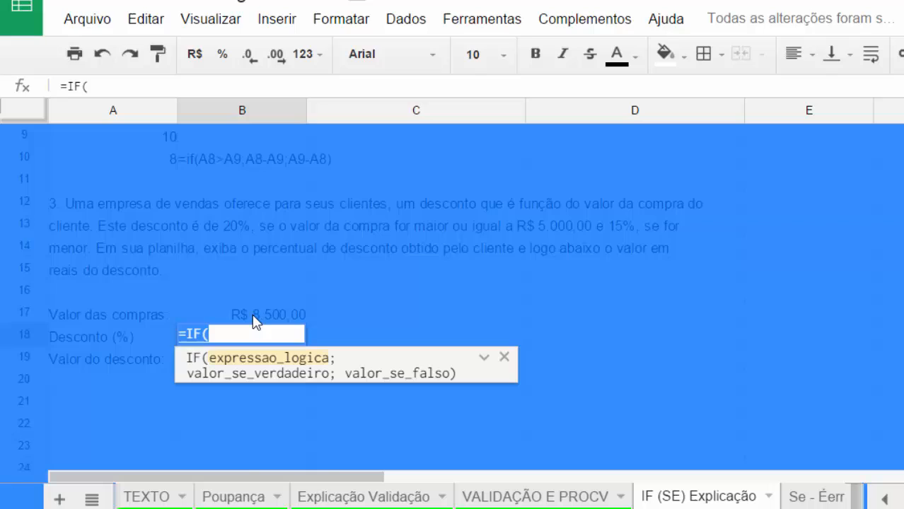
click(255, 318)
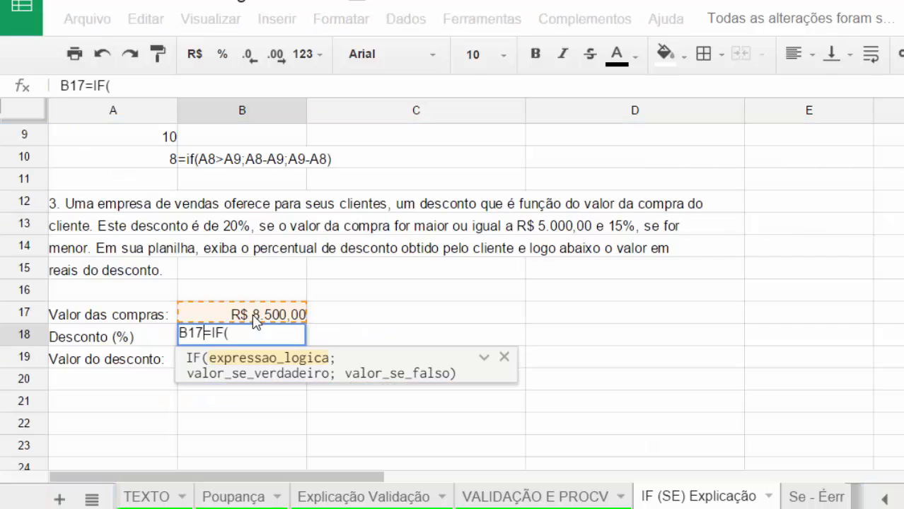
Replace the malformed content of cell B18 with the start of an IF formula, =IF(B17>=5000.
drag(252, 332, 174, 333)
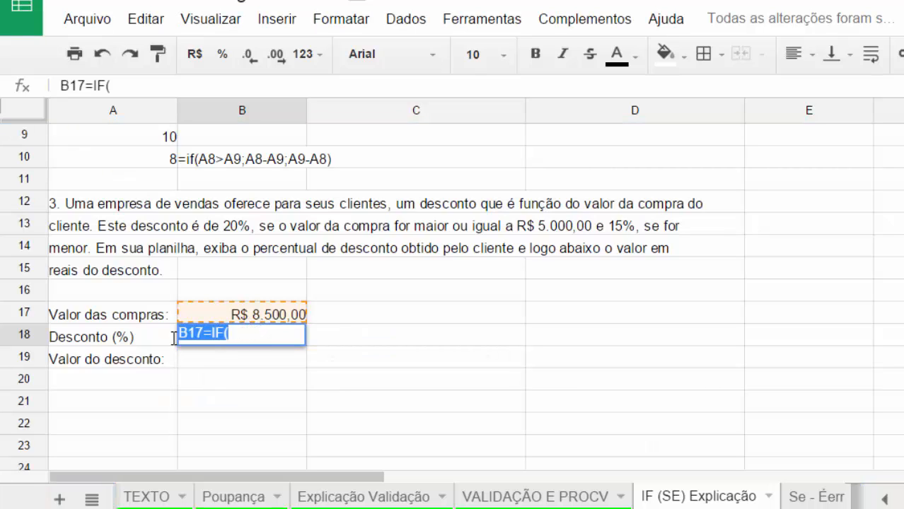
key(BackSpace)
text(=SE()
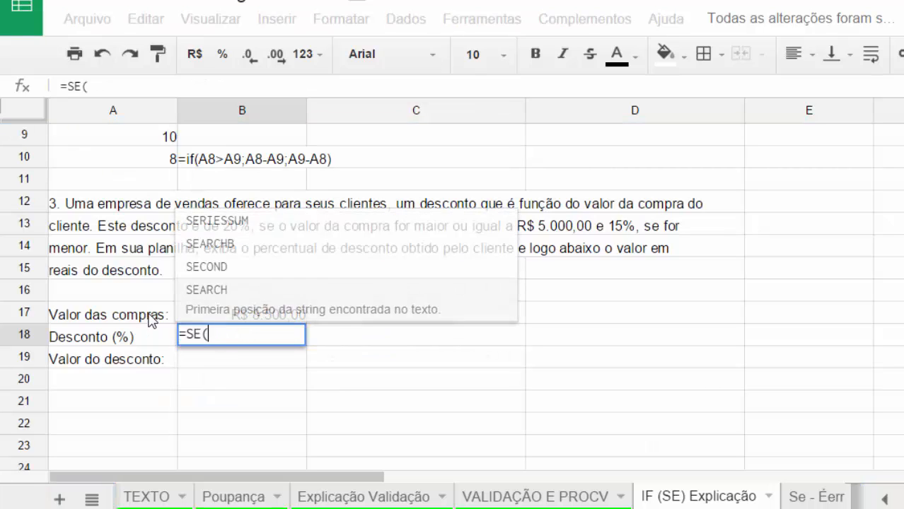
key(BackSpace)
key(BackSpace)
key(BackSpace)
text(IF()
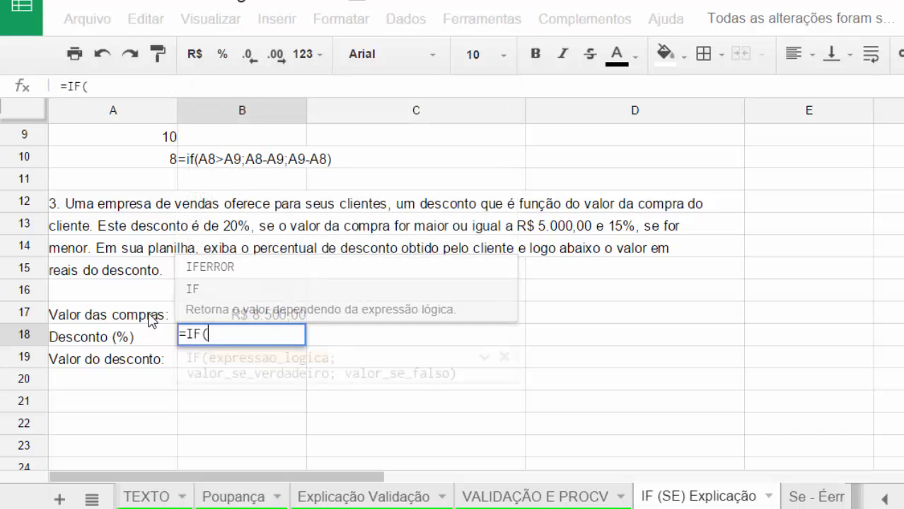
click(249, 318)
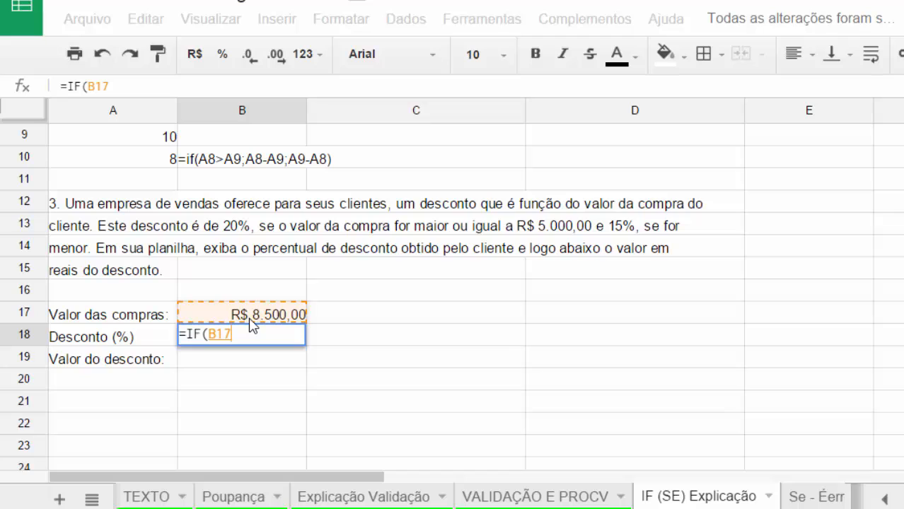
text(>=)
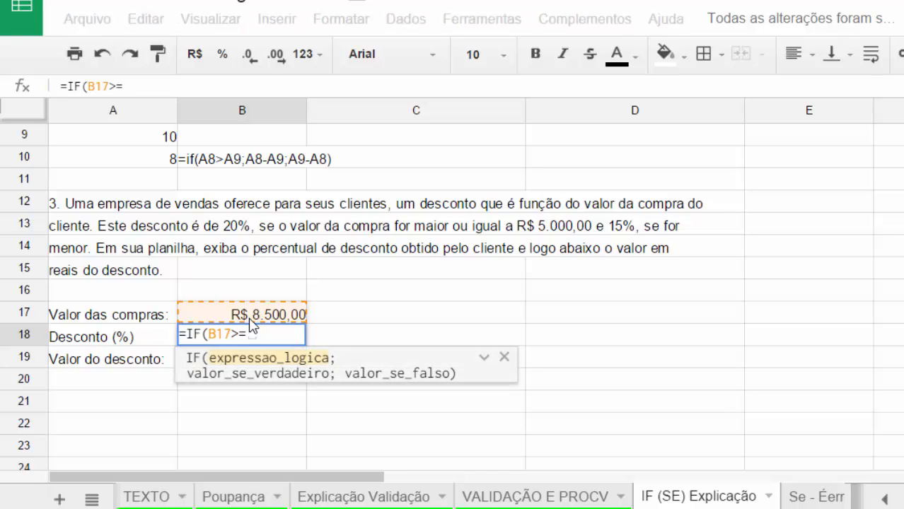
text(5000)
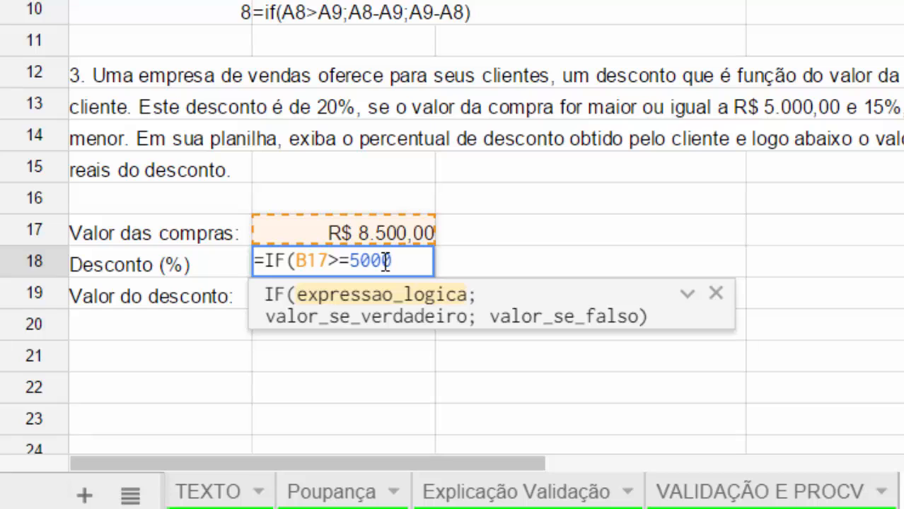
Try to write the comparison value in the B18 formula as currency, r$ 5.000,00.
key(BackSpace)
key(BackSpace)
key(BackSpace)
key(BackSpace)
text(r$)
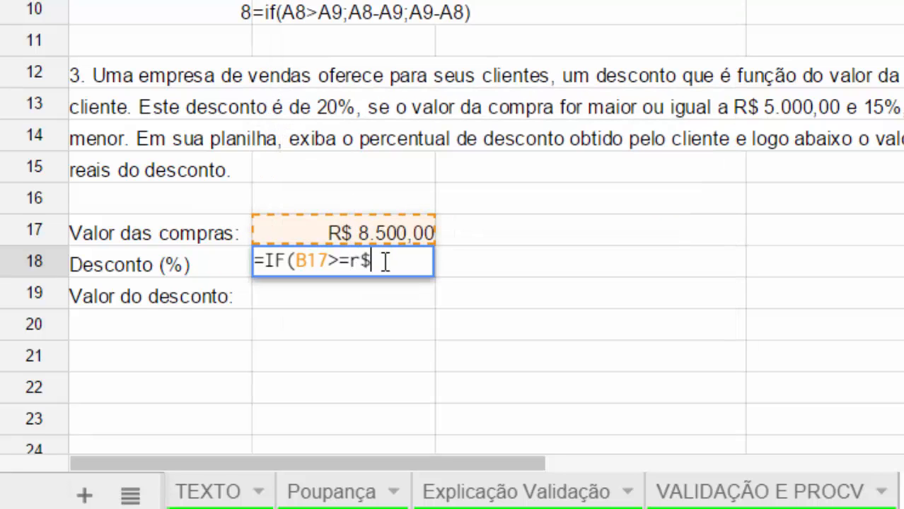
text( 5.0000,)
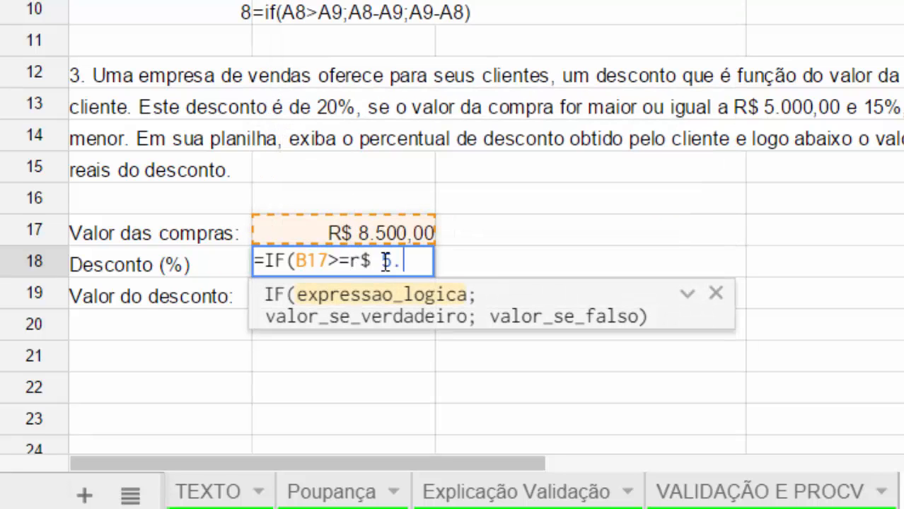
key(BackSpace)
key(BackSpace)
text(,00)
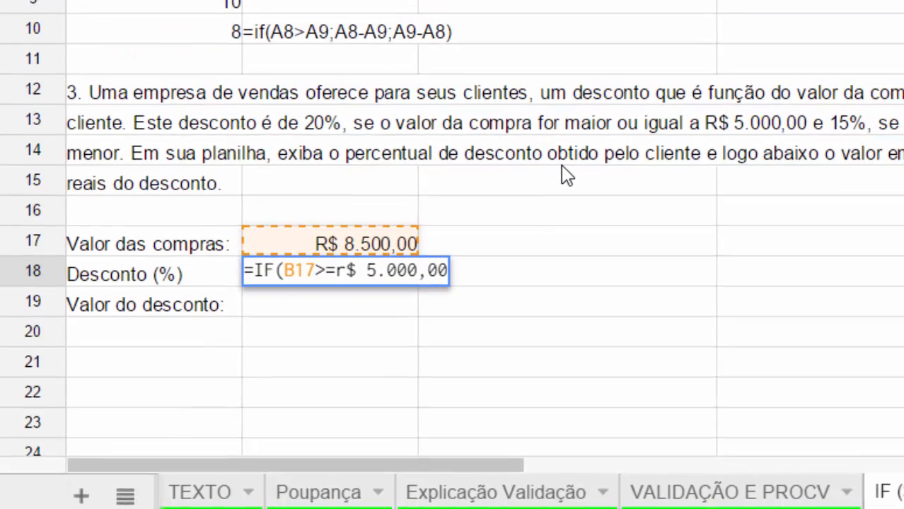
Replace the currency-style comparison value in the B18 formula with the plain number 5000.
key(BackSpace)
key(BackSpace)
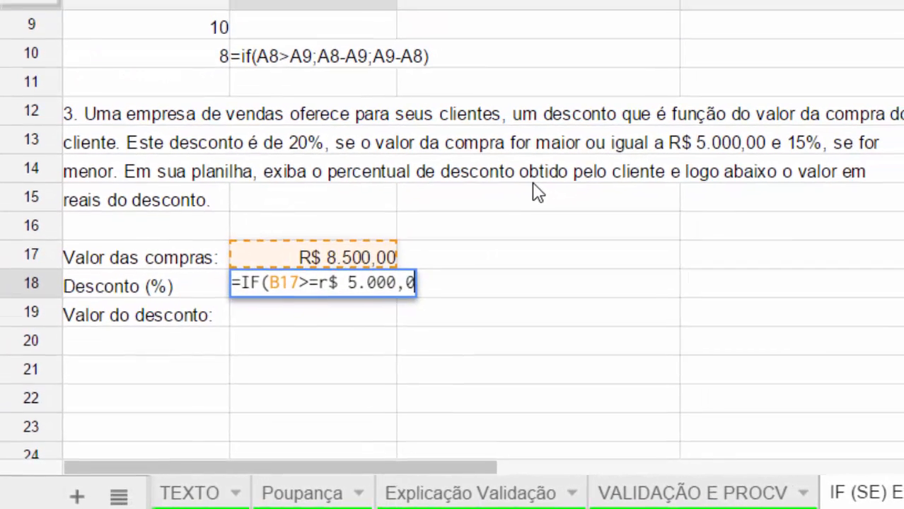
key(BackSpace)
key(BackSpace)
key(BackSpace)
key(BackSpace)
key(BackSpace)
key(BackSpace)
key(BackSpace)
key(BackSpace)
key(BackSpace)
text(5000)
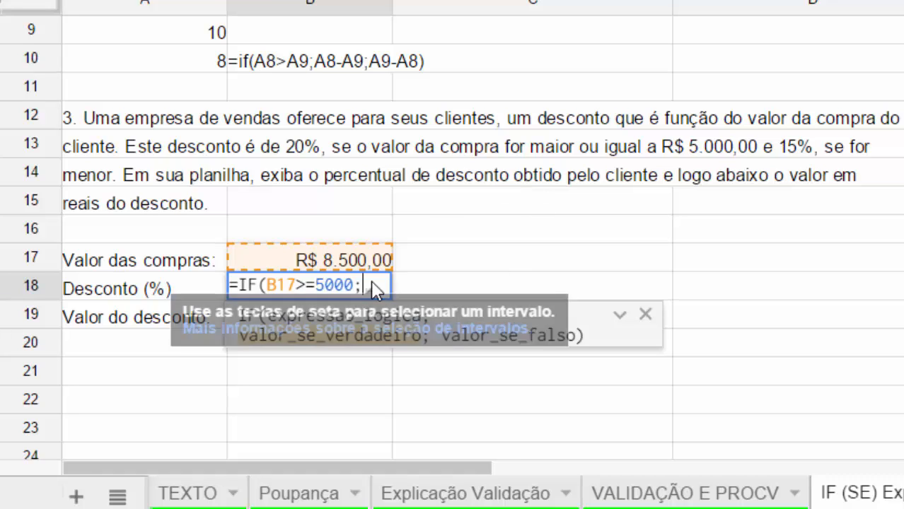
Complete the B18 formula as =IF(B17>=5000;20%;15%) and format the cell as a percentage.
text(20#)
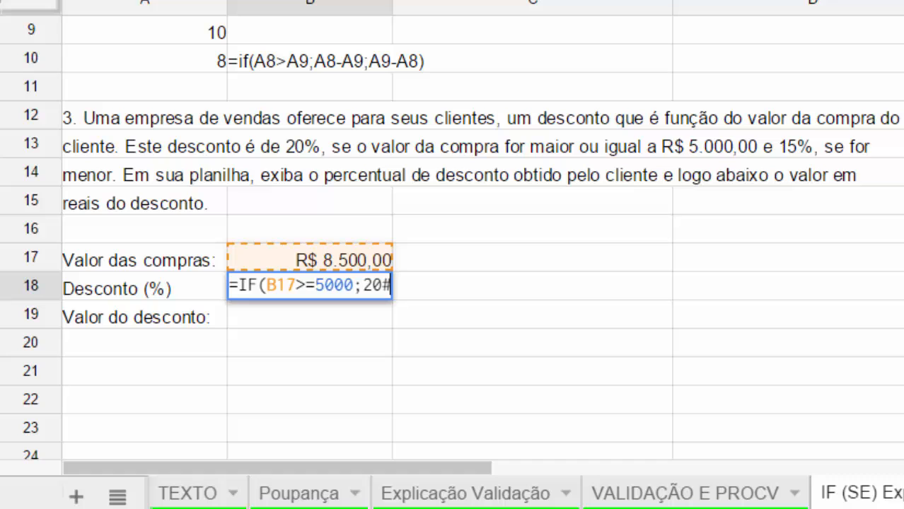
key(BackSpace)
text($;)
key(BackSpace)
key(BackSpace)
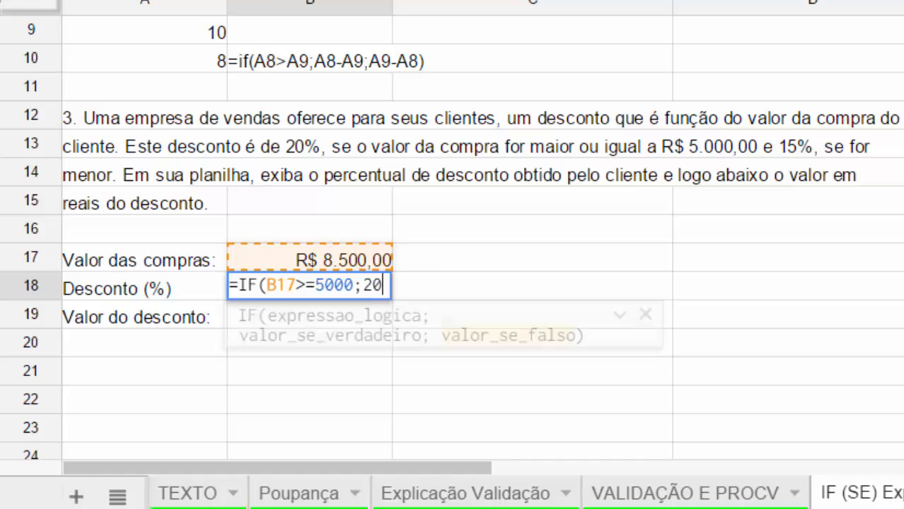
text(%)
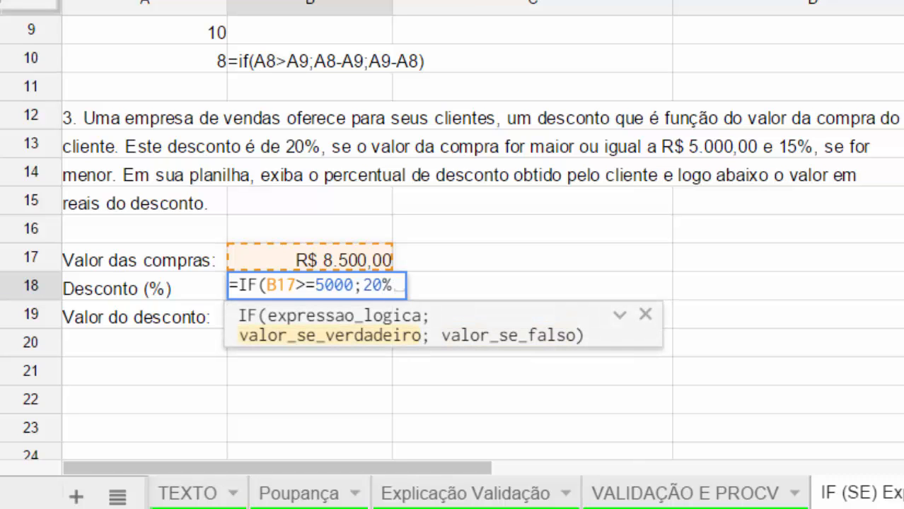
text(;15)
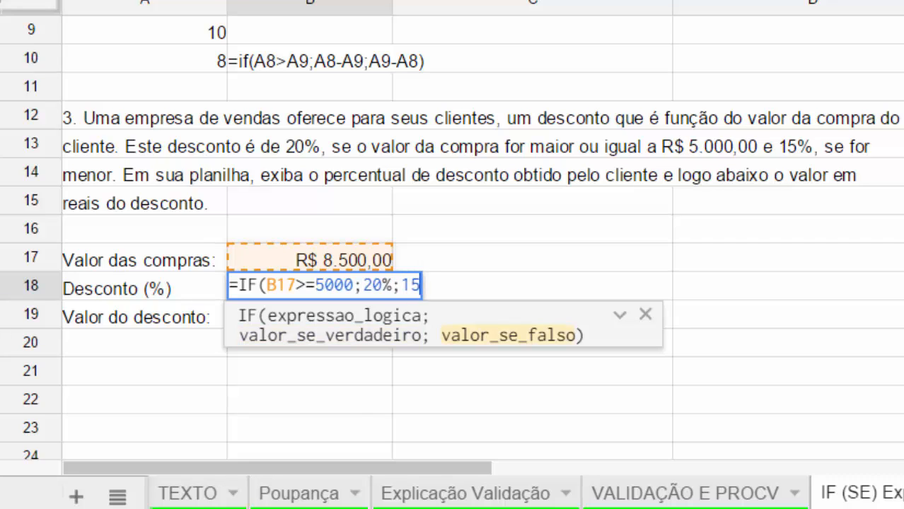
text(%)
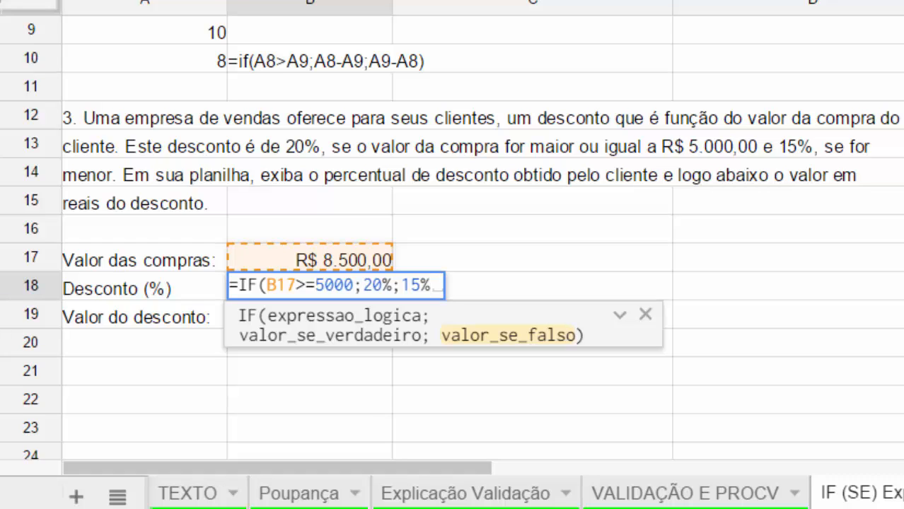
text())
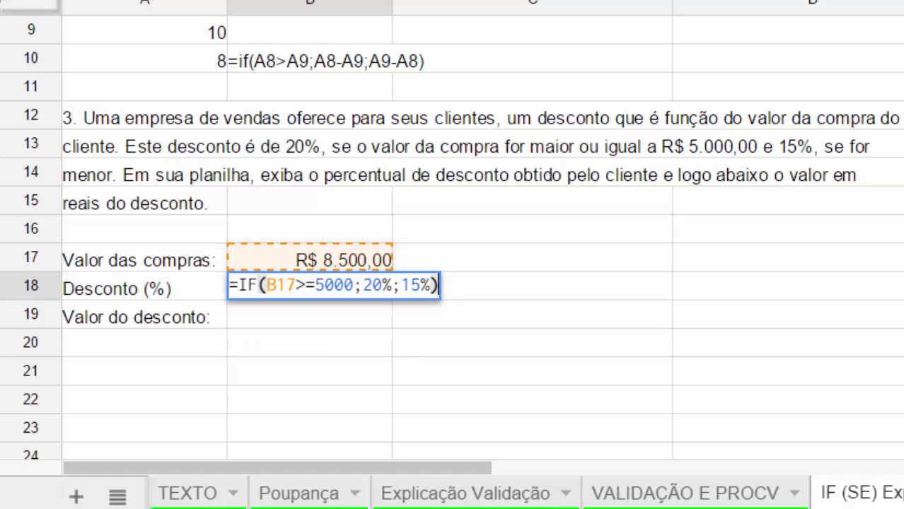
key(Return)
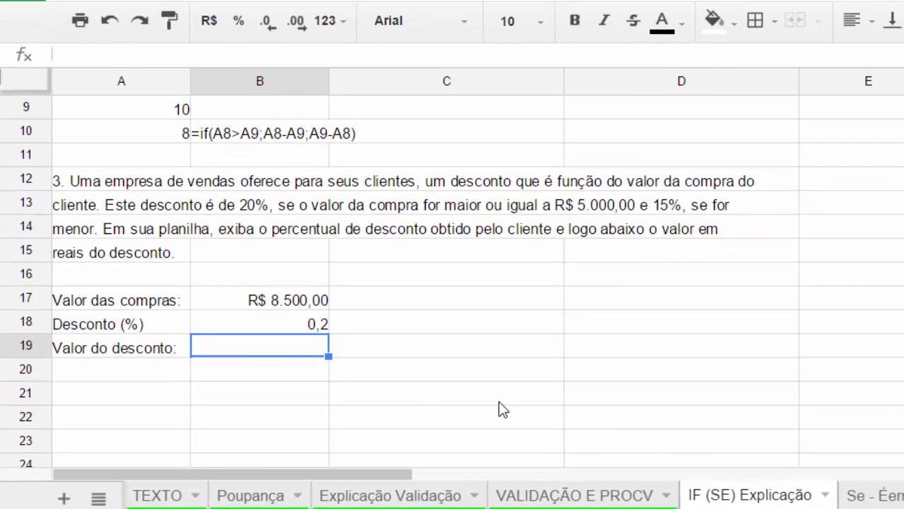
click(304, 327)
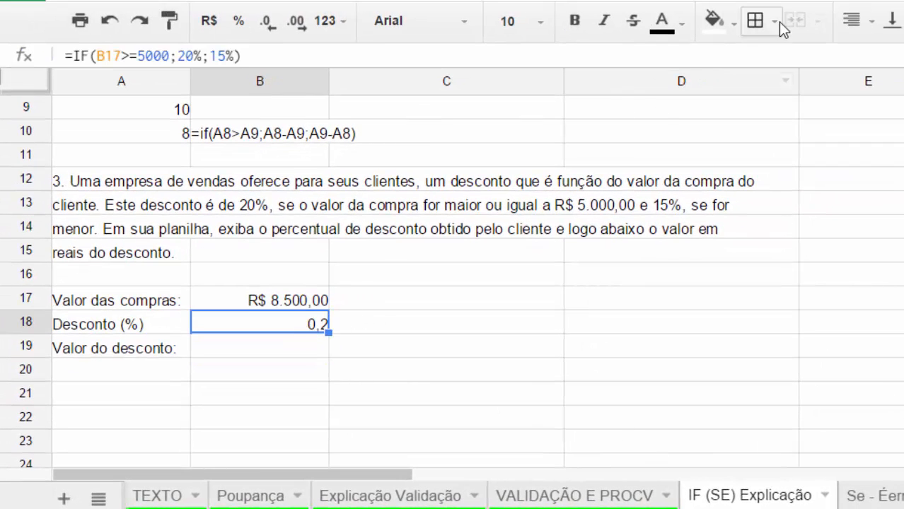
click(238, 20)
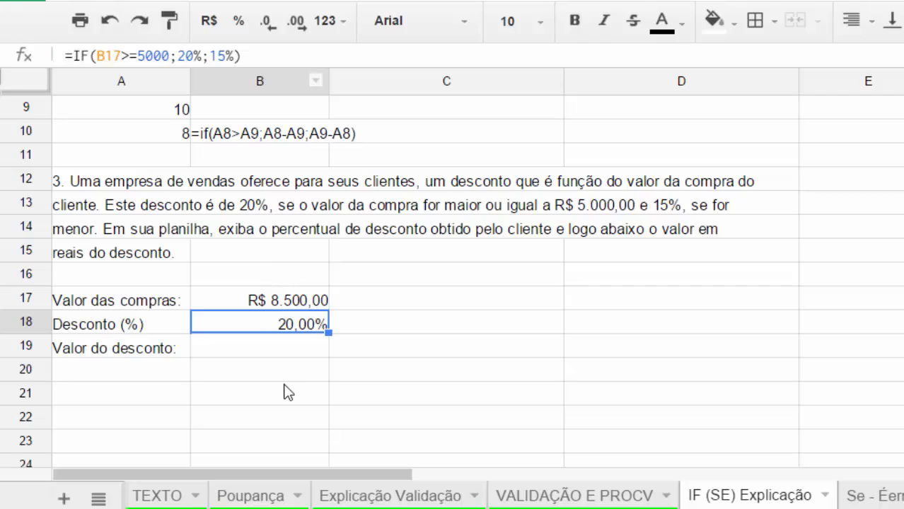
Calculate the discount value in B19 with the formula =B17*B18.
click(245, 349)
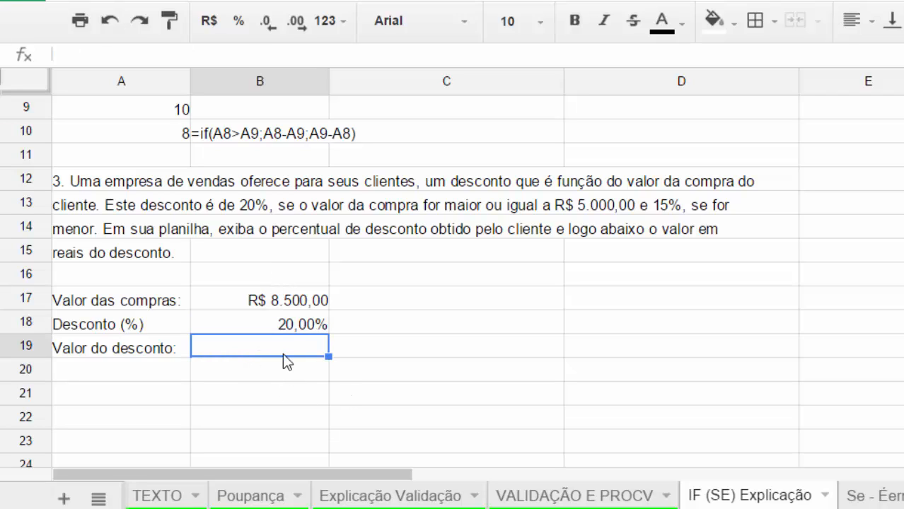
text(=)
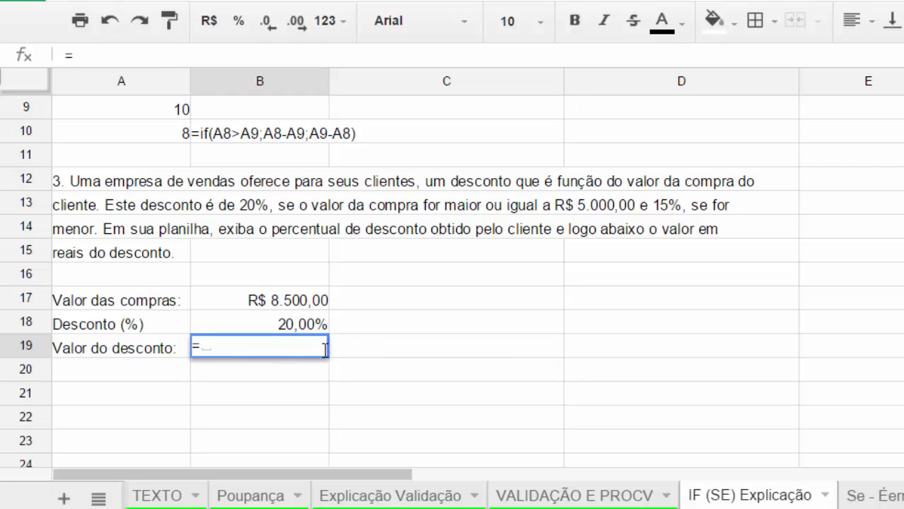
click(288, 304)
text(*)
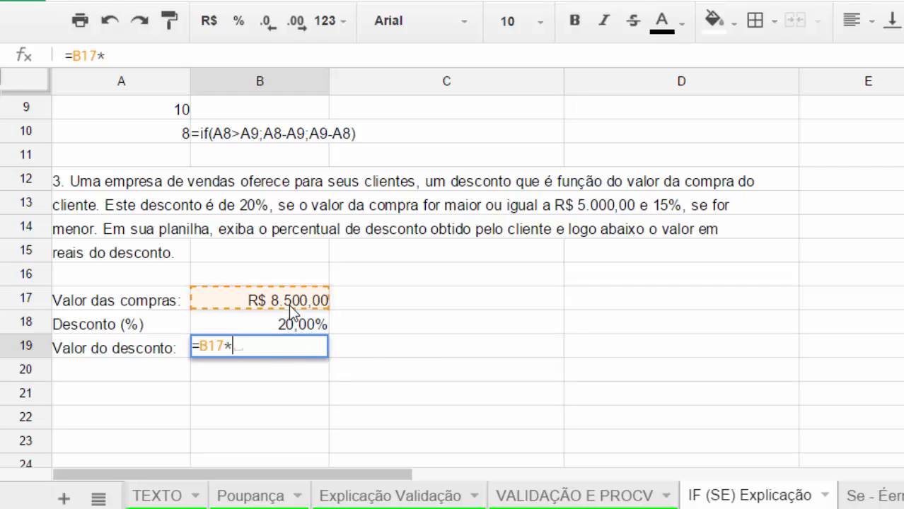
click(276, 325)
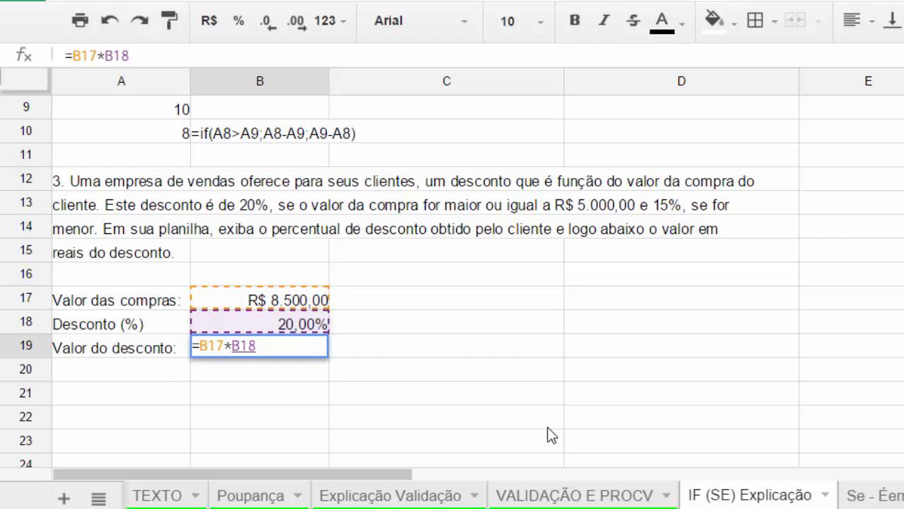
key(Return)
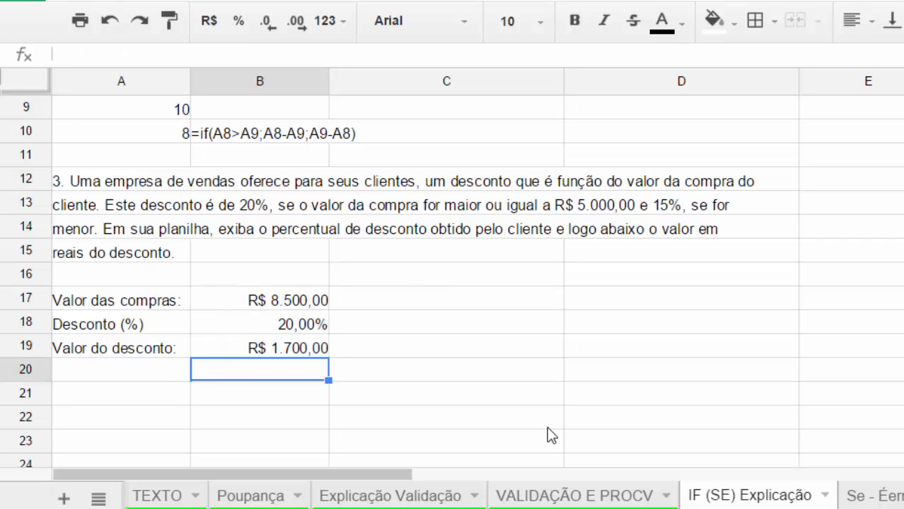
Test the discount formulas by setting the purchase value in B17 to 5000 and then to 4999.
key(Up)
key(Up)
key(Up)
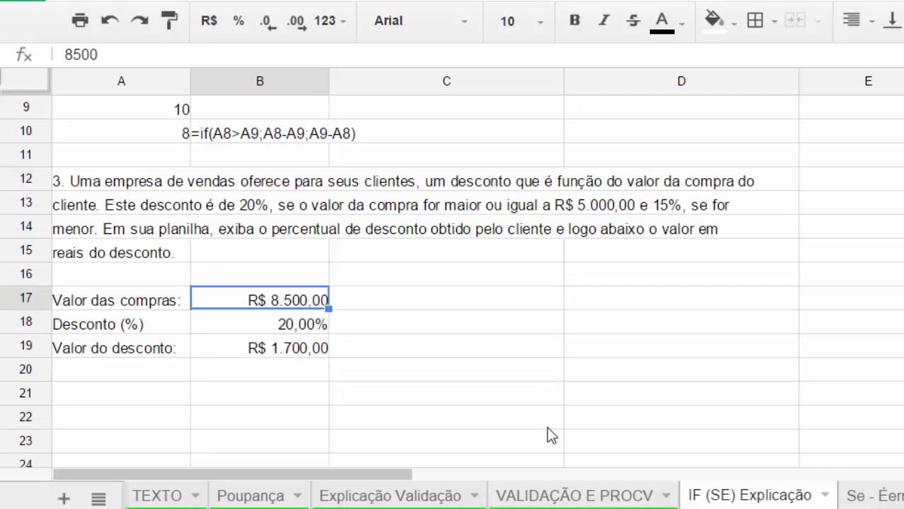
text(5000)
key(Return)
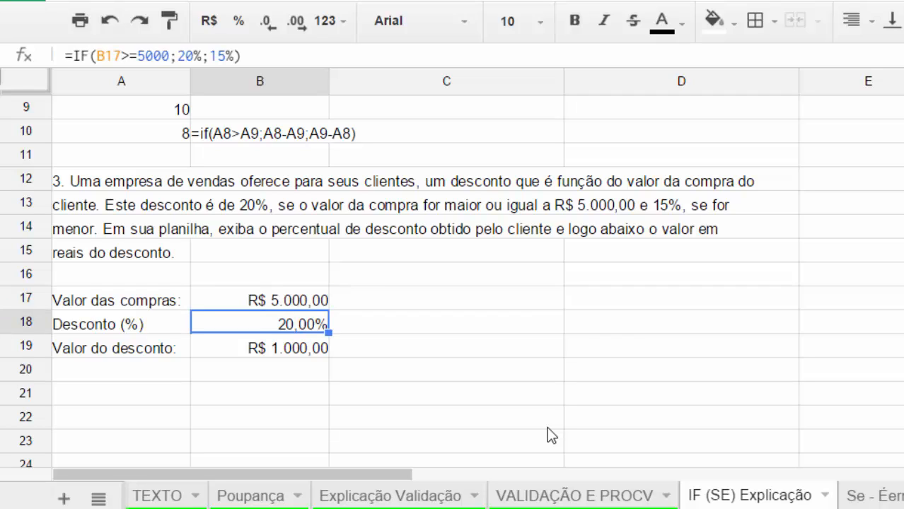
key(Up)
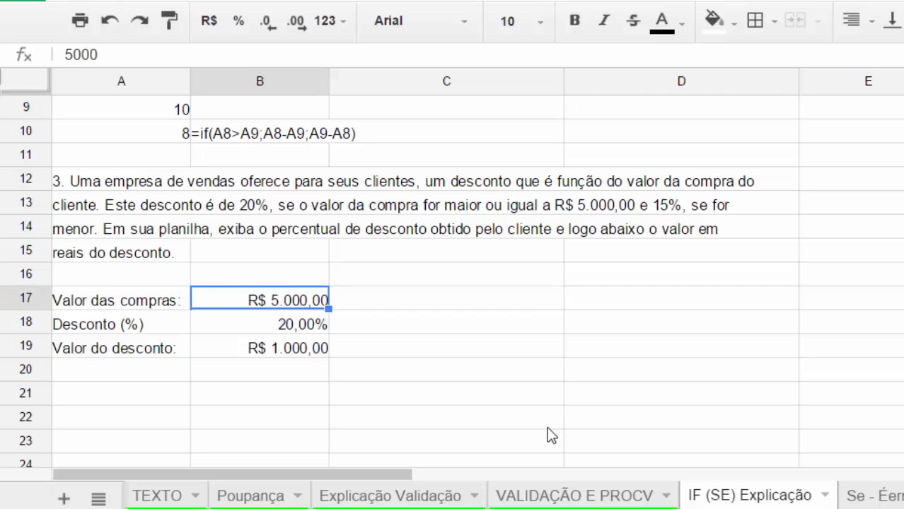
text(4999)
key(Return)
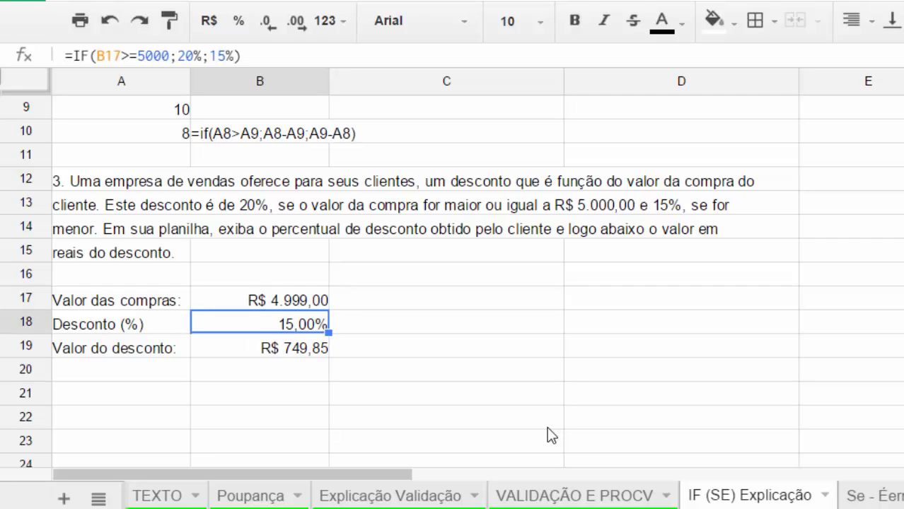
Copy the IF formula from B18 into C18 as plain text so it displays beside the discount percentage.
key(F2)
key(ctrl+a)
key(ctrl+c)
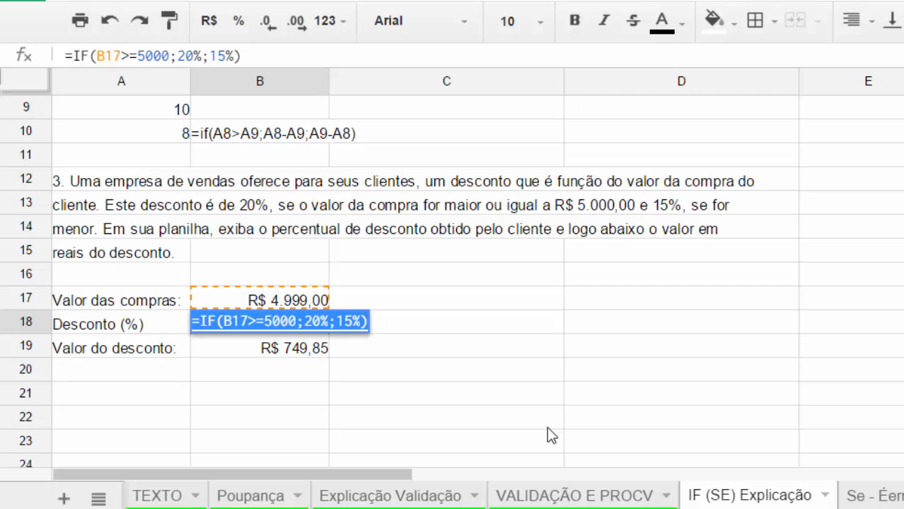
key(Escape)
key(Right)
text(')
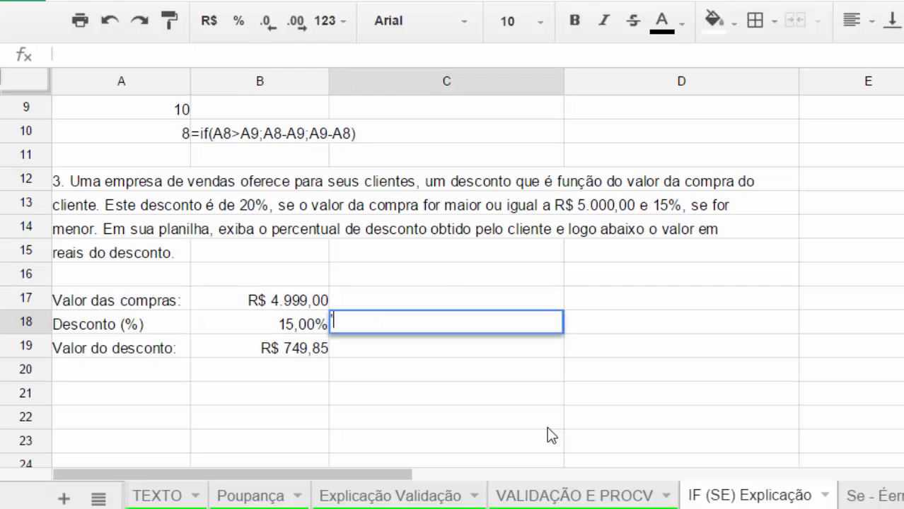
key(ctrl+v)
key(Return)
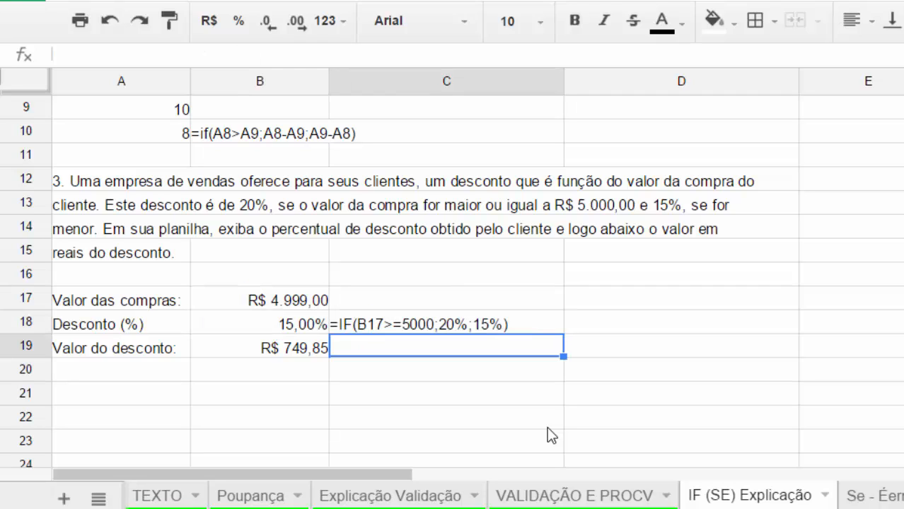
Select the empty cell A22 below the discount exercise.
key(Down)
key(Left)
key(Left)
key(Down)
key(Down)
key(Down)
key(Down)
key(Down)
key(Down)
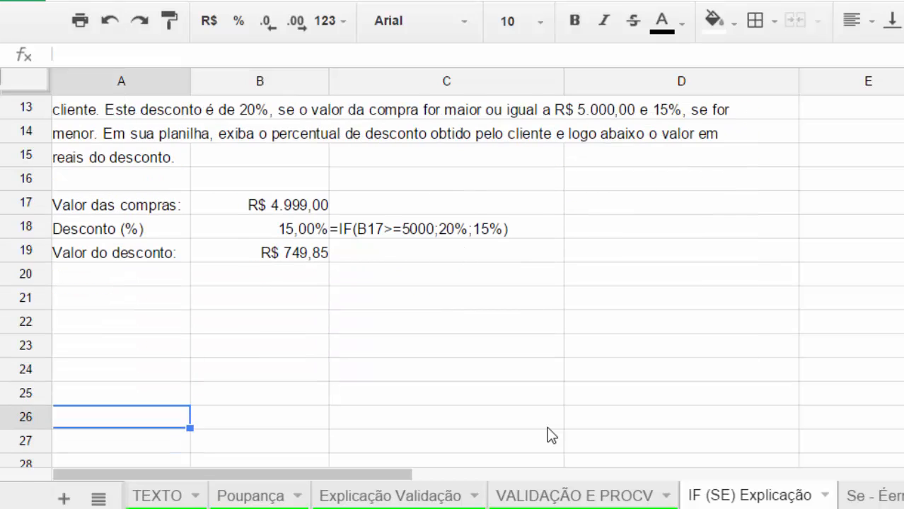
key(Up)
key(Up)
key(Up)
key(Up)
Copy the full exercise 4 statement from the exercise text file and paste it into the spreadsheet starting at A22.
key(alt+Tab)
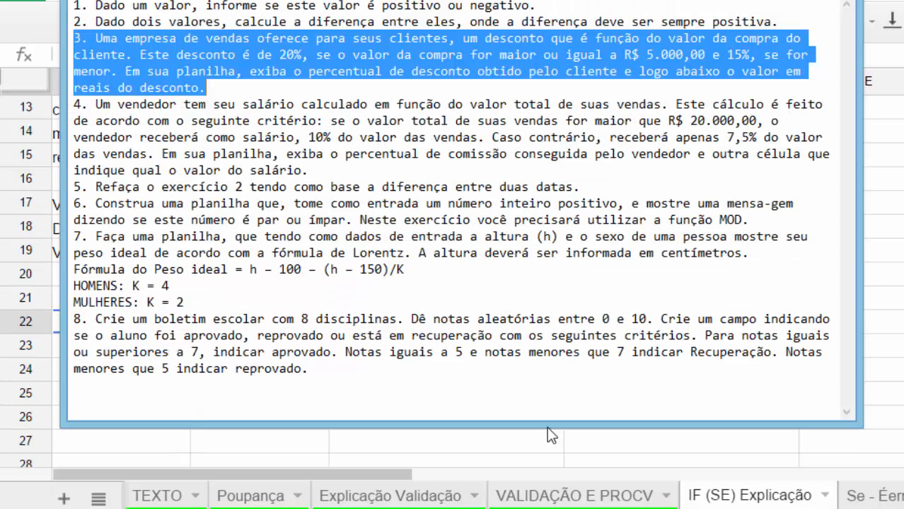
key(Down)
key(Home)
key(shift+Down)
key(shift+Down)
key(shift+Down)
key(shift+Down)
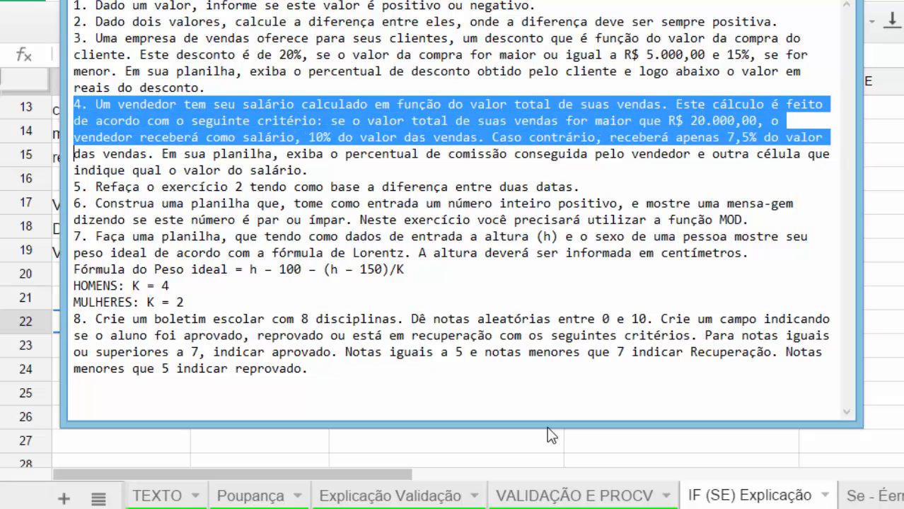
key(shift+Down)
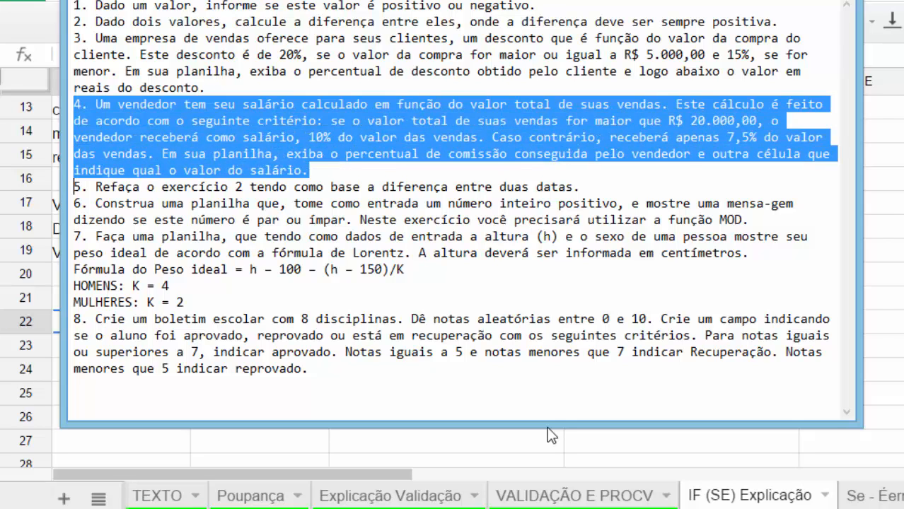
key(alt+Tab)
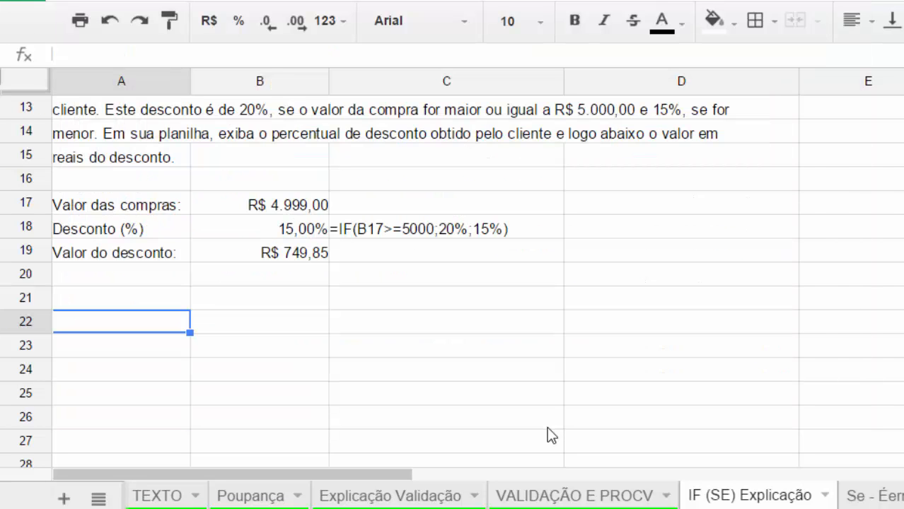
key(ctrl+v)
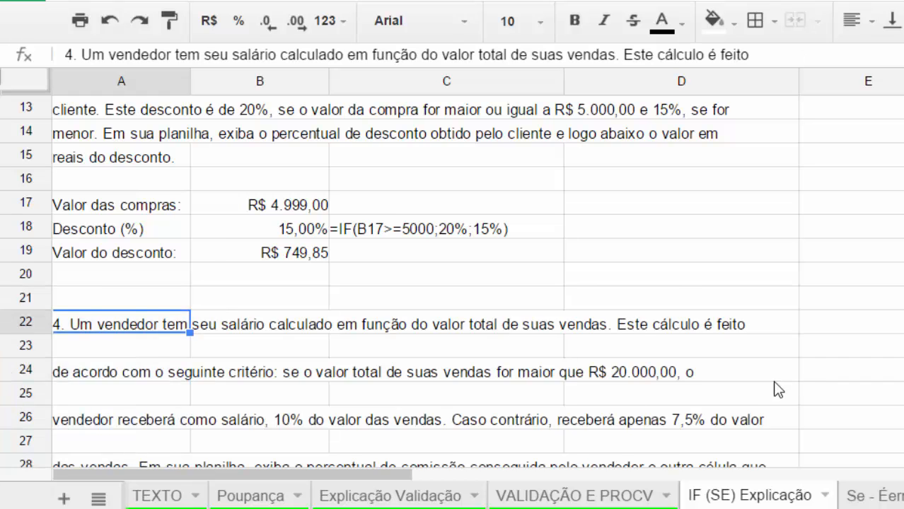
scroll(778, 389, down, 3)
click(17, 153)
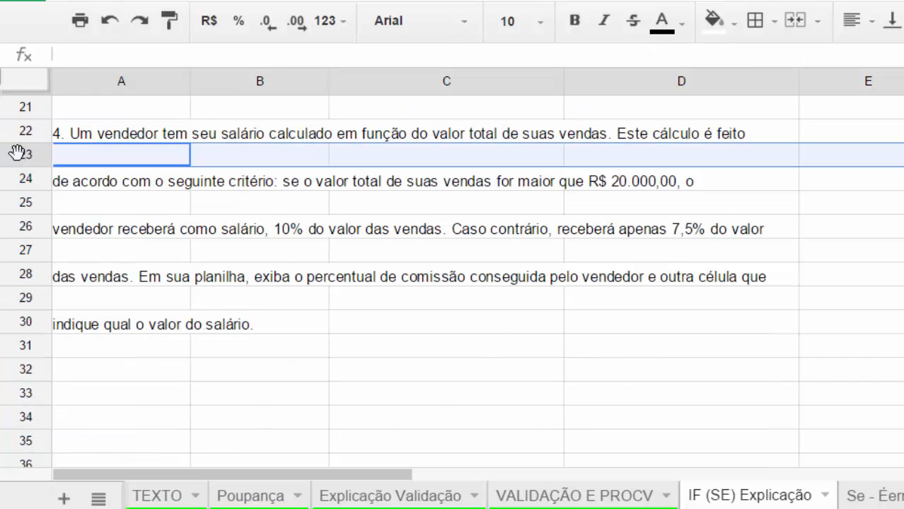
ctrl+click(36, 204)
ctrl+click(41, 251)
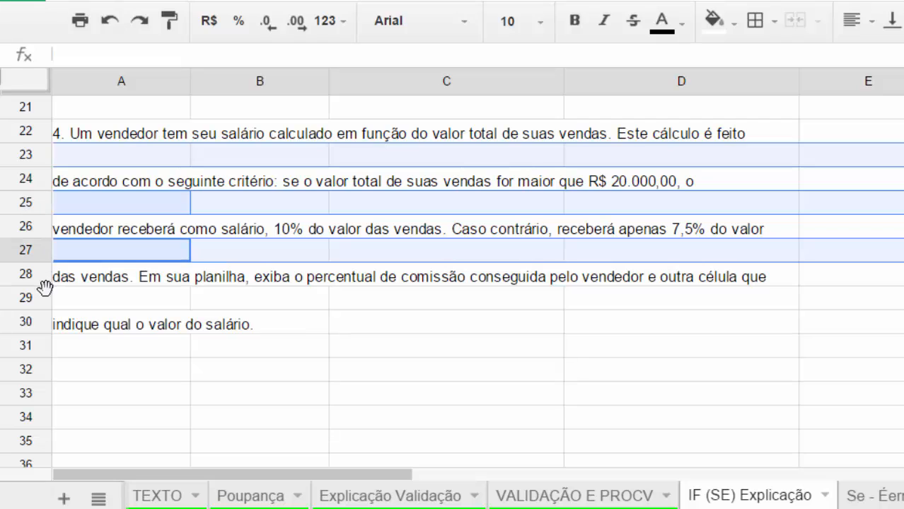
ctrl+click(43, 298)
right_click(42, 299)
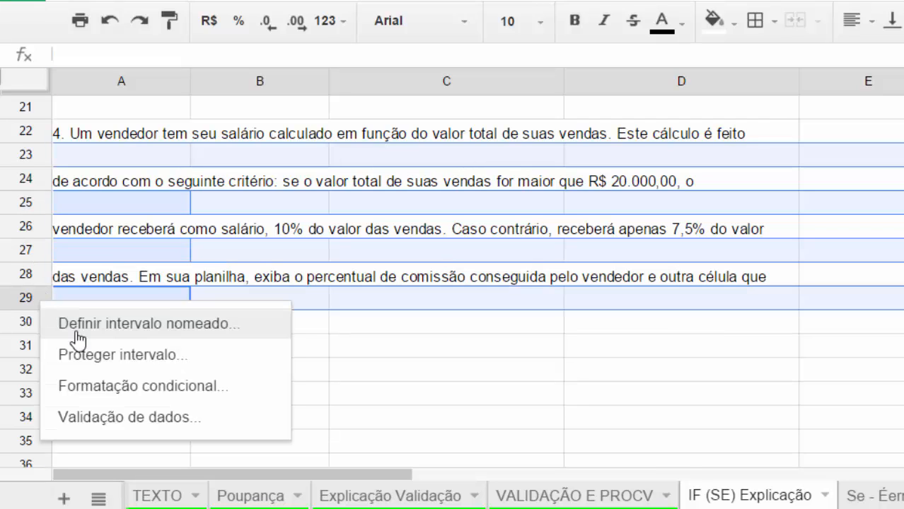
key(Escape)
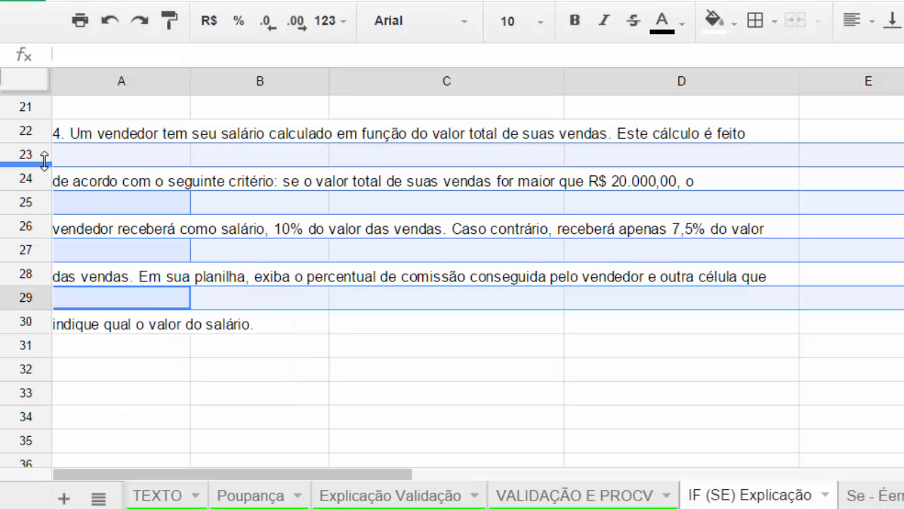
Delete each of the four empty rows between the lines of the exercise 4 statement.
click(41, 155)
right_click(41, 156)
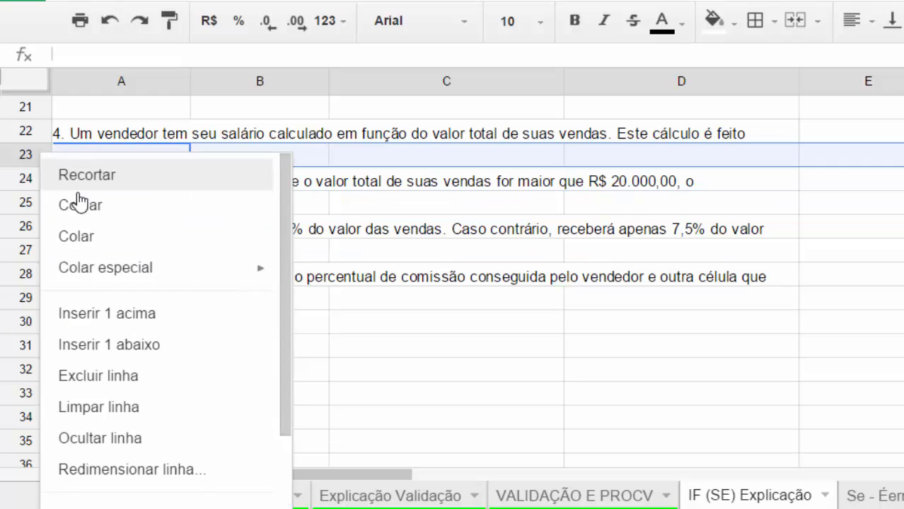
click(113, 392)
right_click(38, 186)
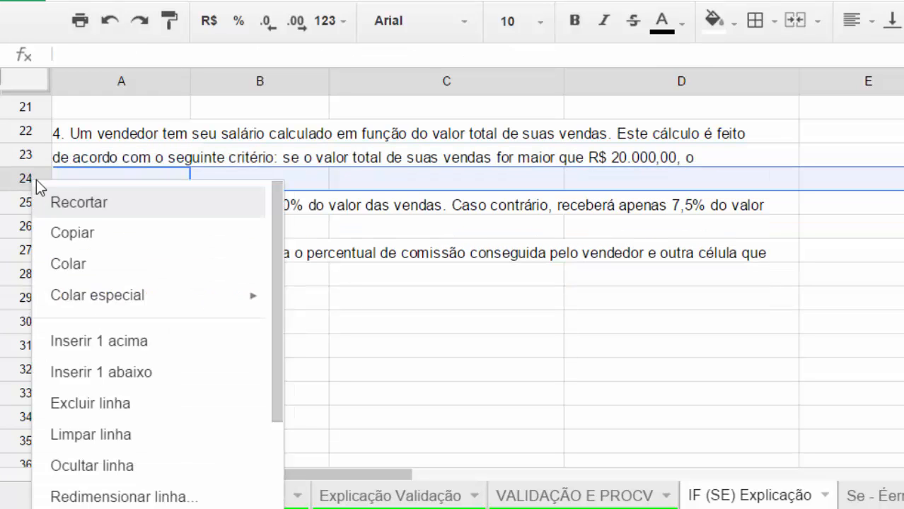
click(102, 403)
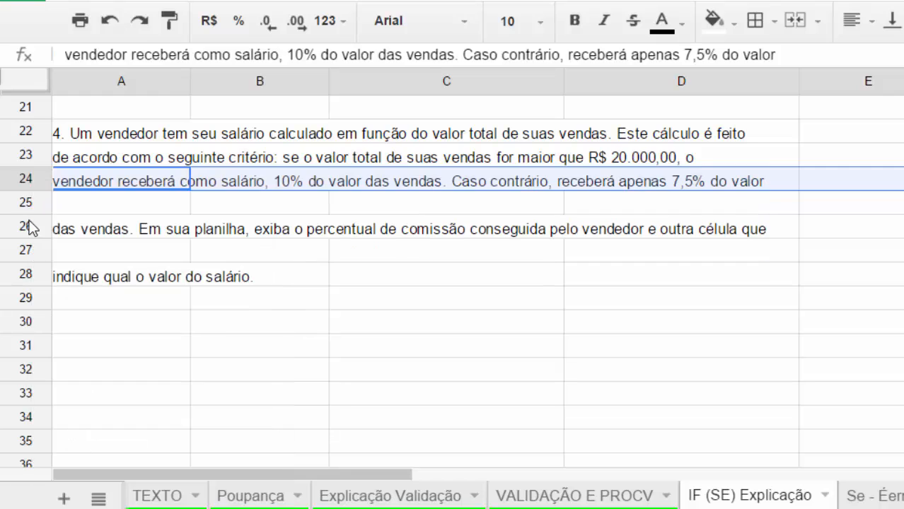
click(28, 206)
right_click(28, 207)
click(24, 432)
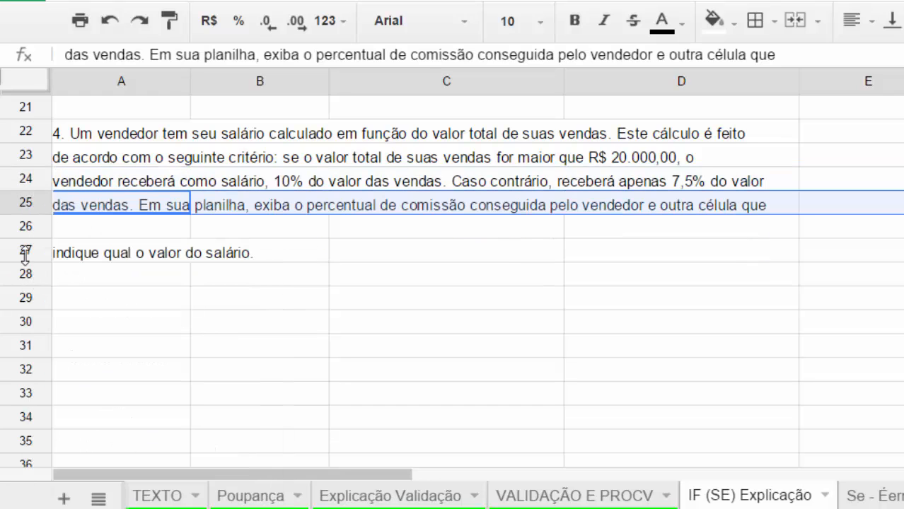
click(26, 226)
right_click(25, 226)
click(87, 448)
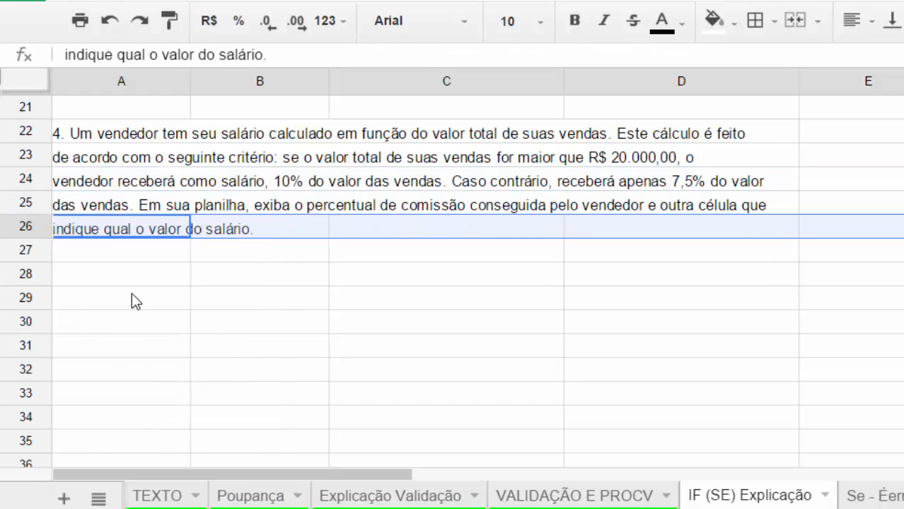
Enter the label "Informe as vendas" in A28, leaving one blank row below the exercise 4 statement.
click(119, 256)
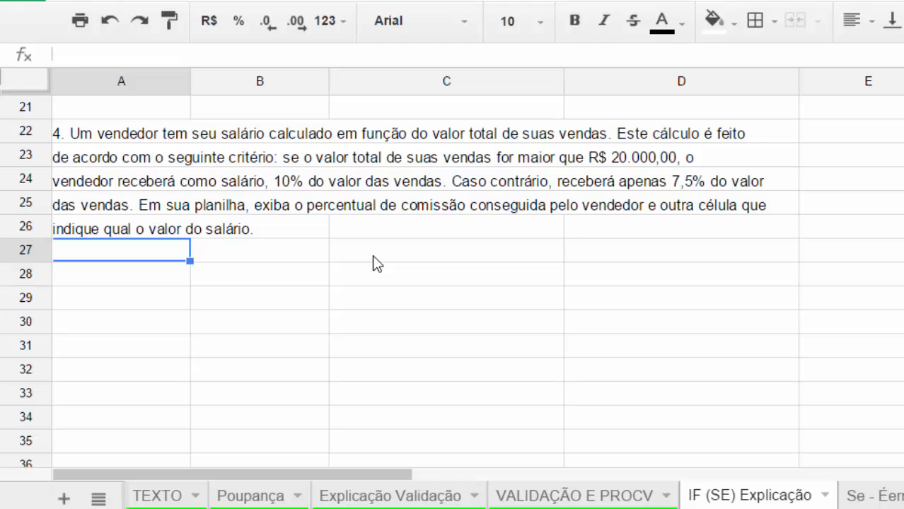
key(Down)
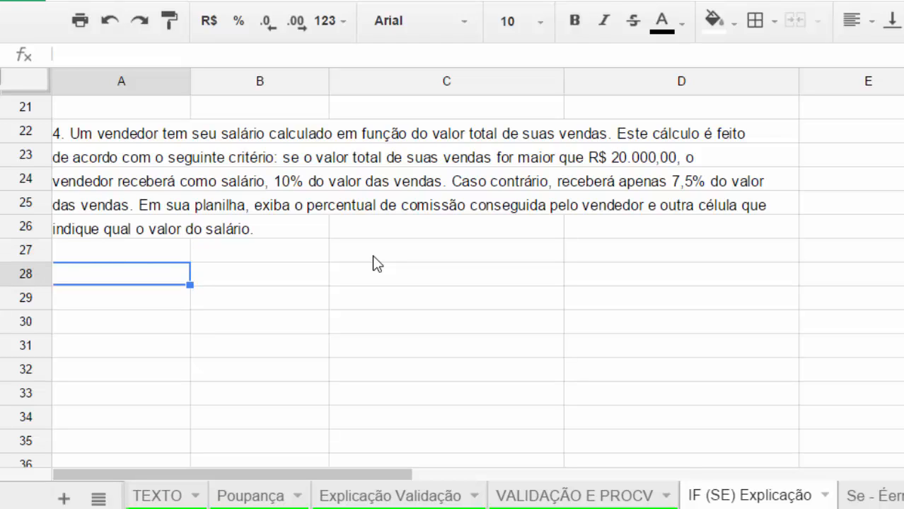
text(v)
key(BackSpace)
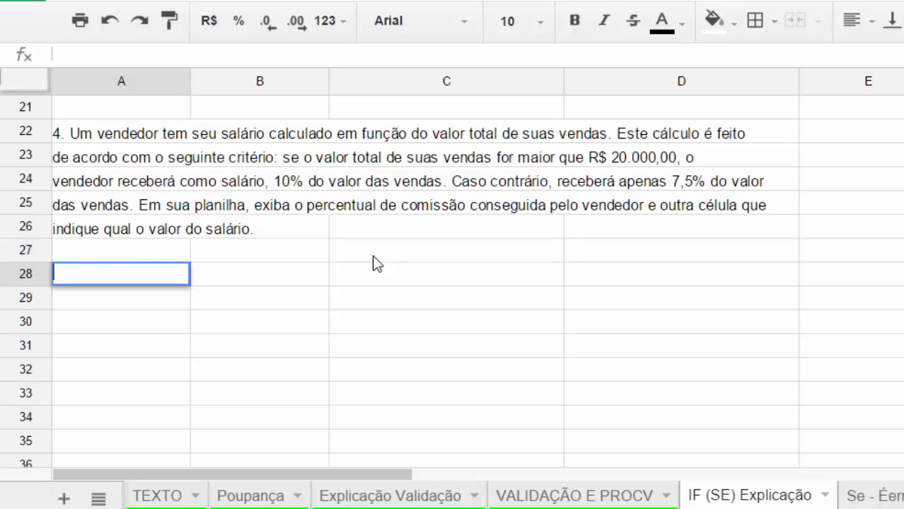
text(do sal)
key(BackSpace)
key(BackSpace)
text(Informe as vendas)
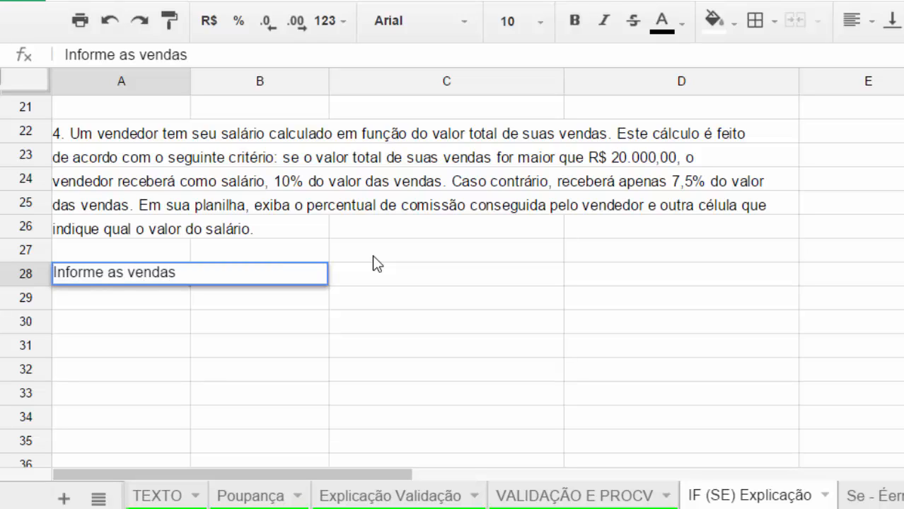
key(Return)
Enter the label "Porcentual de comissão:" in A29.
key(Up)
key(Right)
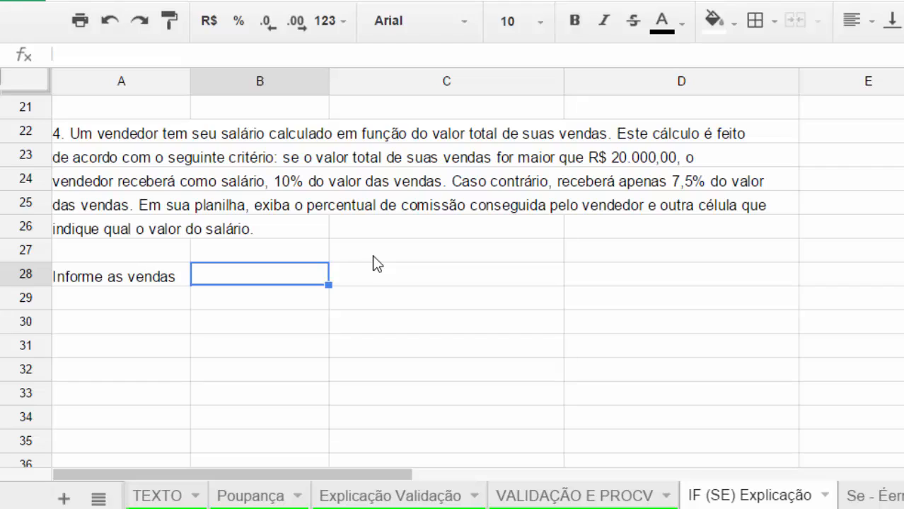
key(Left)
key(Down)
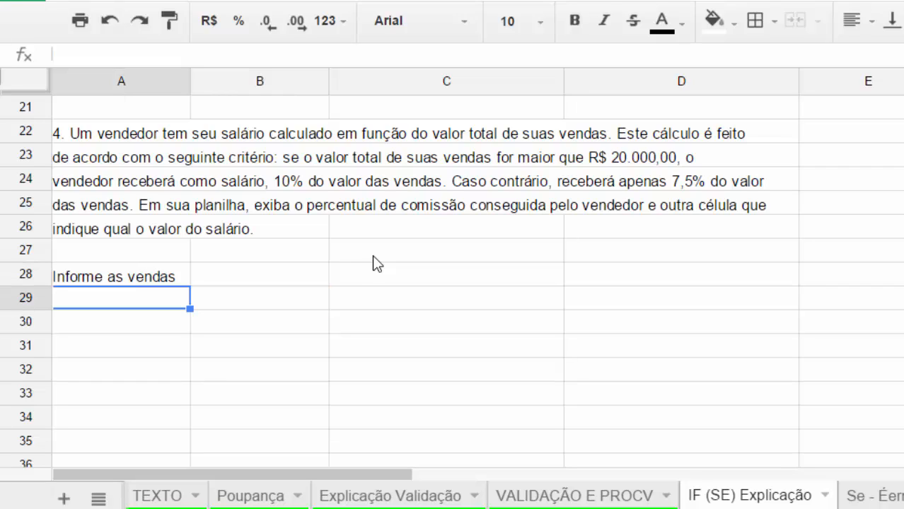
text(Porc)
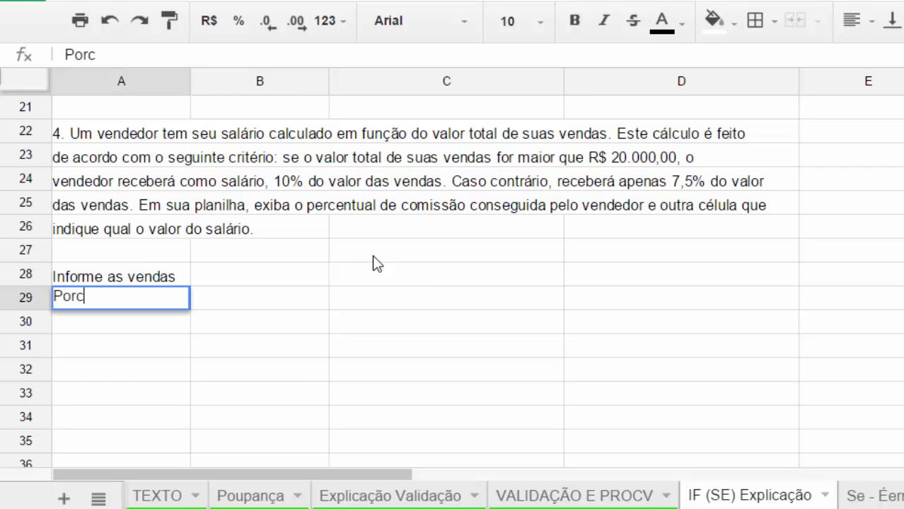
text(entual de )
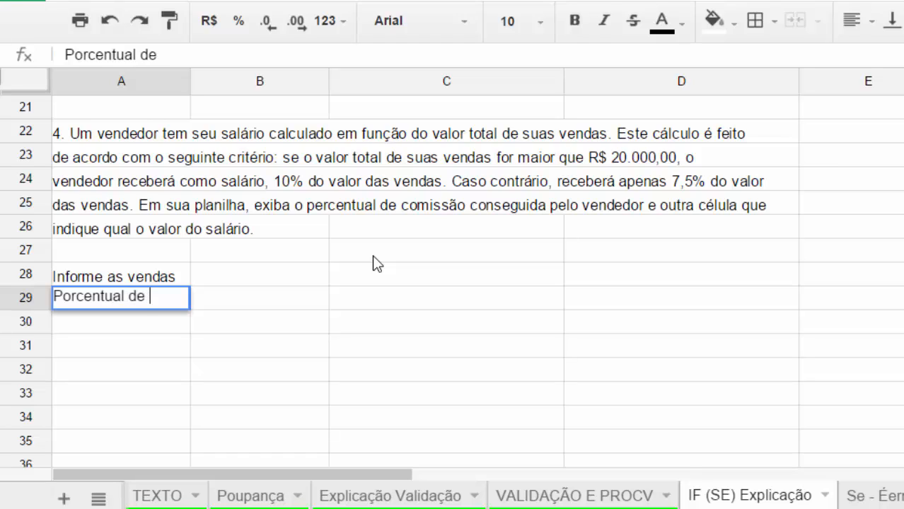
text(comissão:)
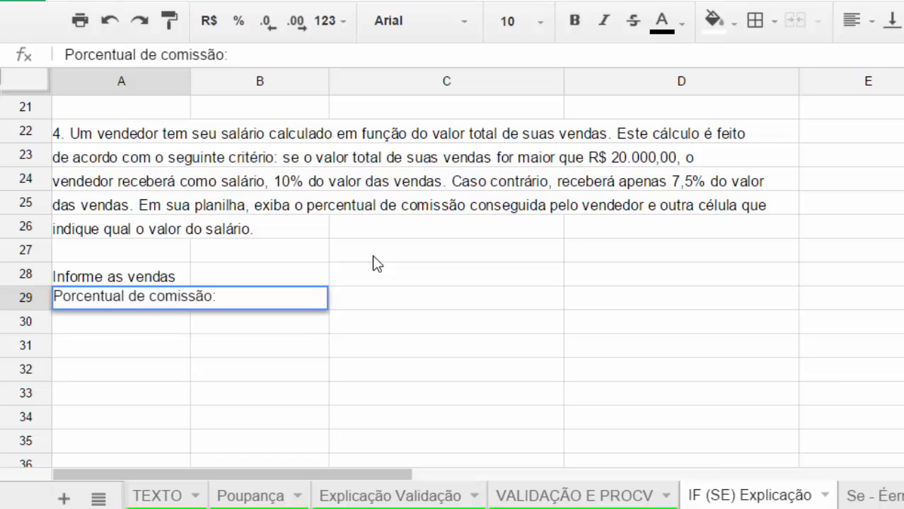
key(Return)
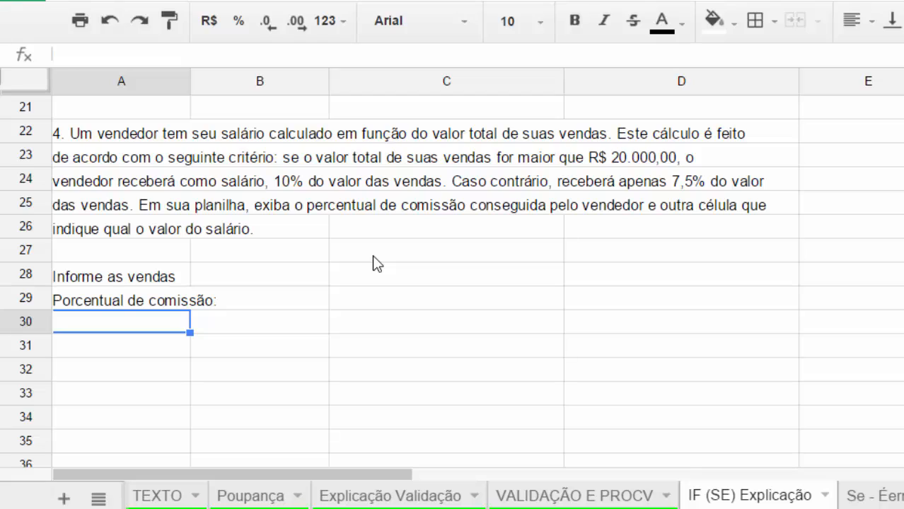
Enter the label "Valor do Salário:" in A30.
text(Valor do Saá)
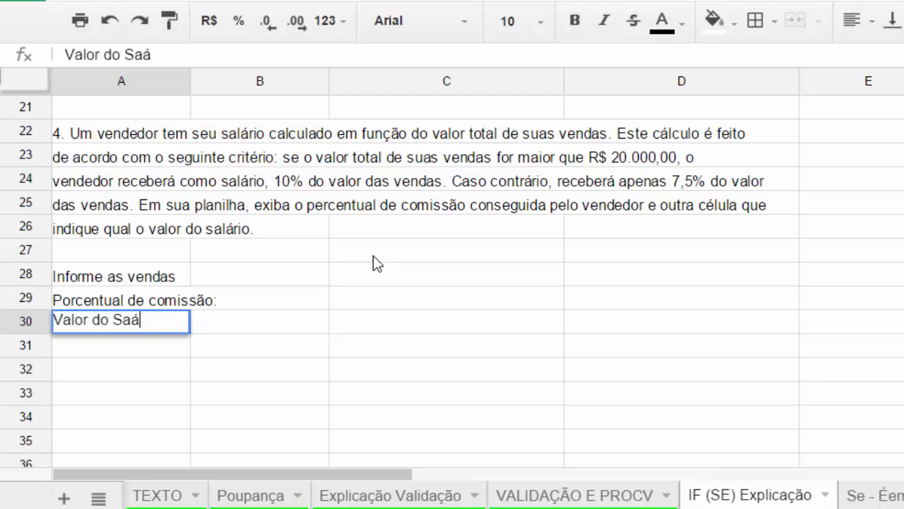
key(BackSpace)
text(lário:)
key(Return)
Enter 87000 as the sales value in B28.
key(Up)
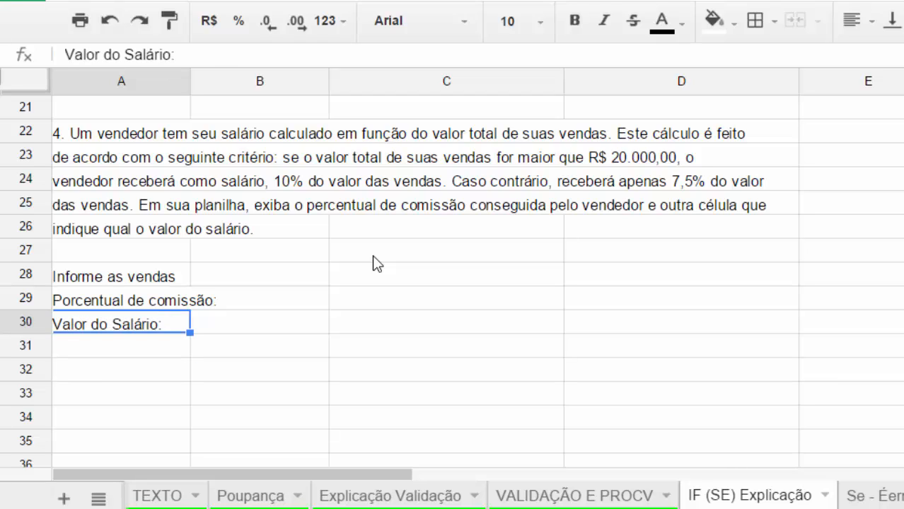
key(Up)
key(Up)
key(Right)
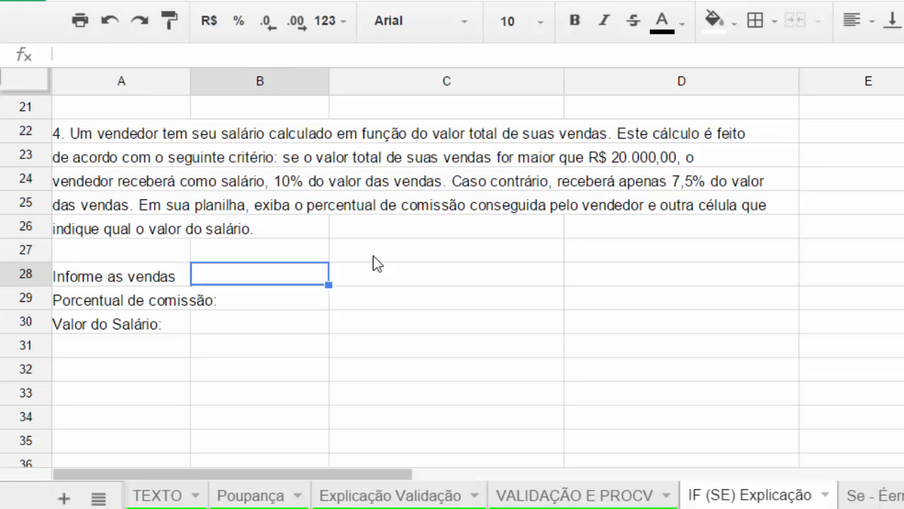
text(8)
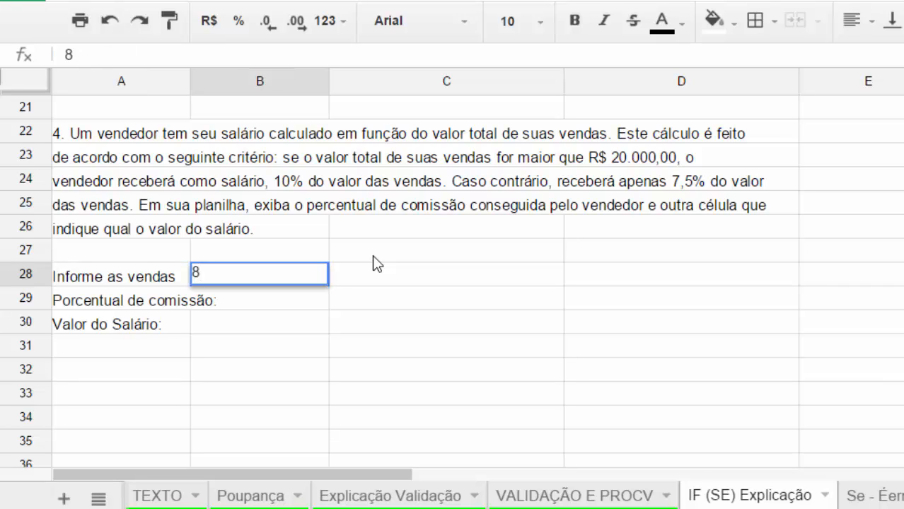
text(7000)
key(Return)
Format the sales value in B28 as R$ currency with two decimals.
click(221, 280)
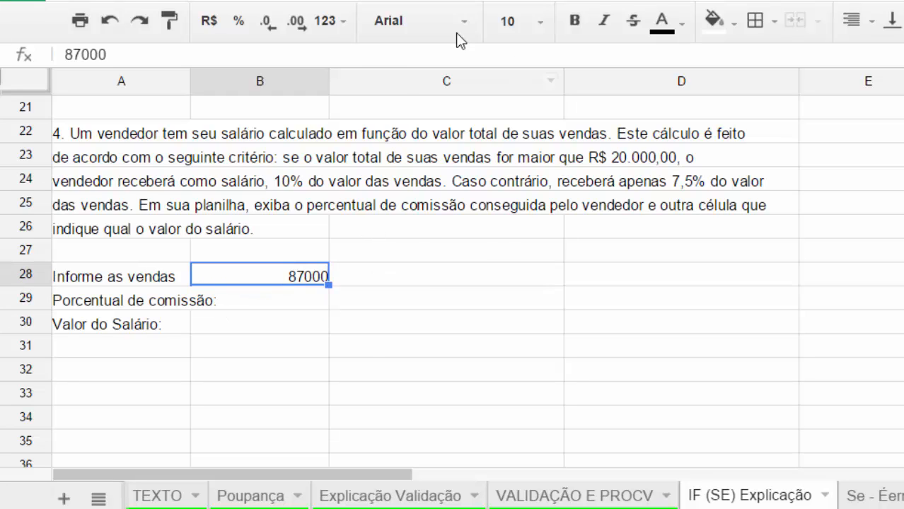
click(383, 3)
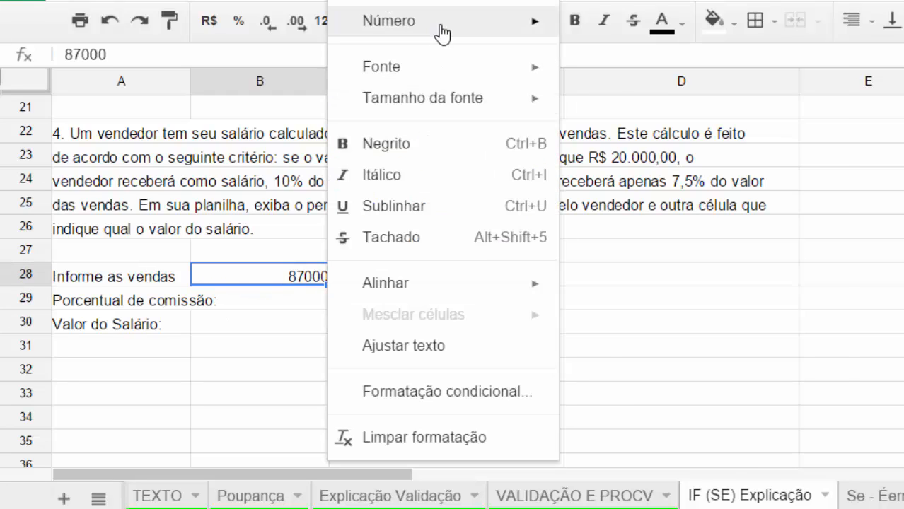
mouse_move(442, 31)
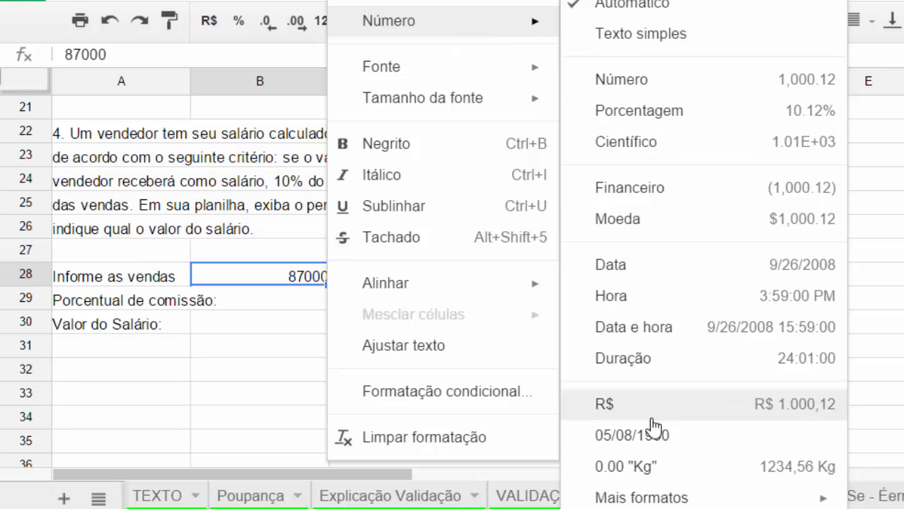
click(728, 418)
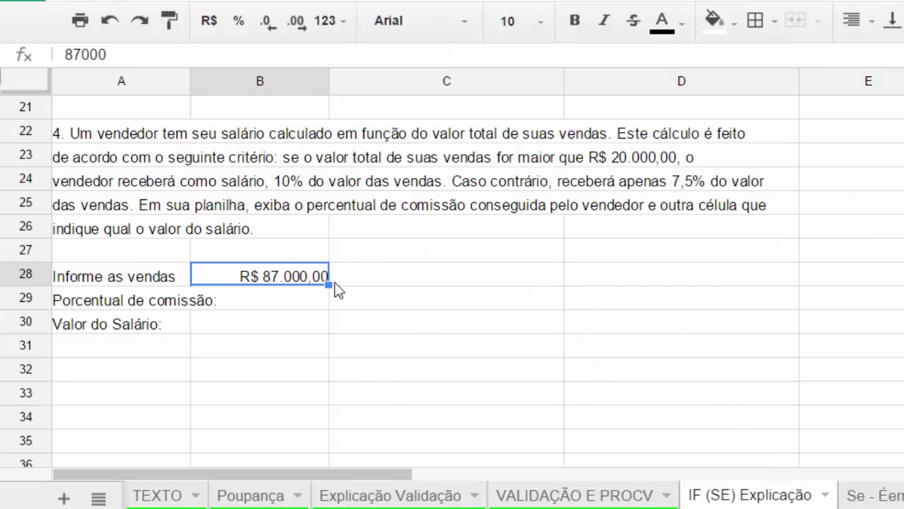
Widen column A until the label "Porcentual de comissão:" fits inside it.
click(238, 303)
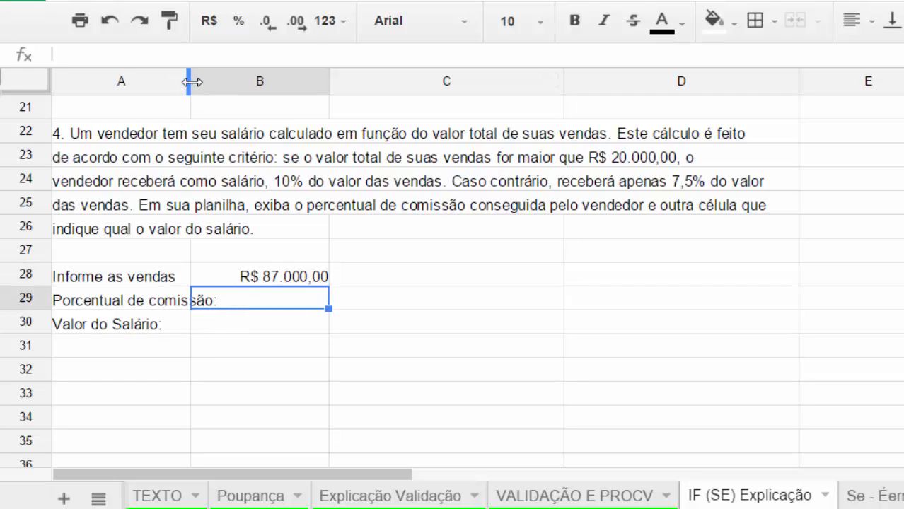
drag(189, 83, 228, 83)
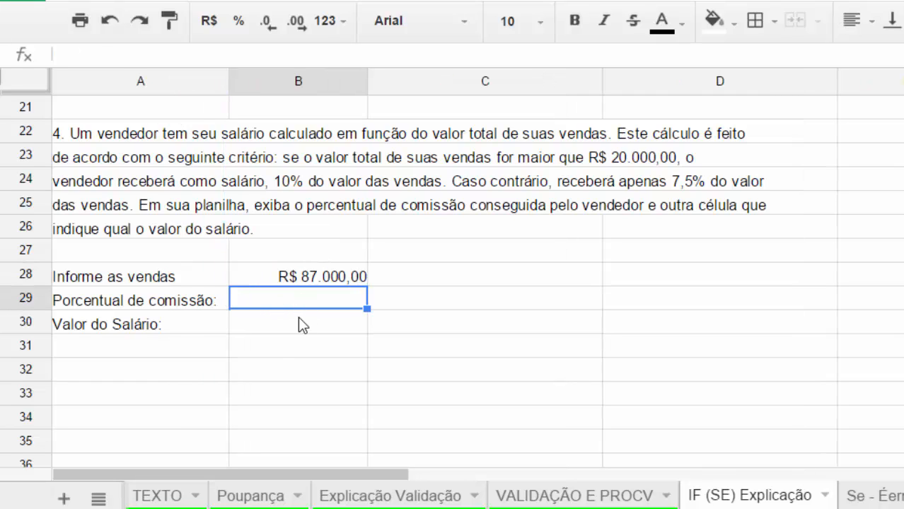
Enter the formula =if(B28>20000;10%;7,5%) in B29 and format the result as a percentage.
text(=if()
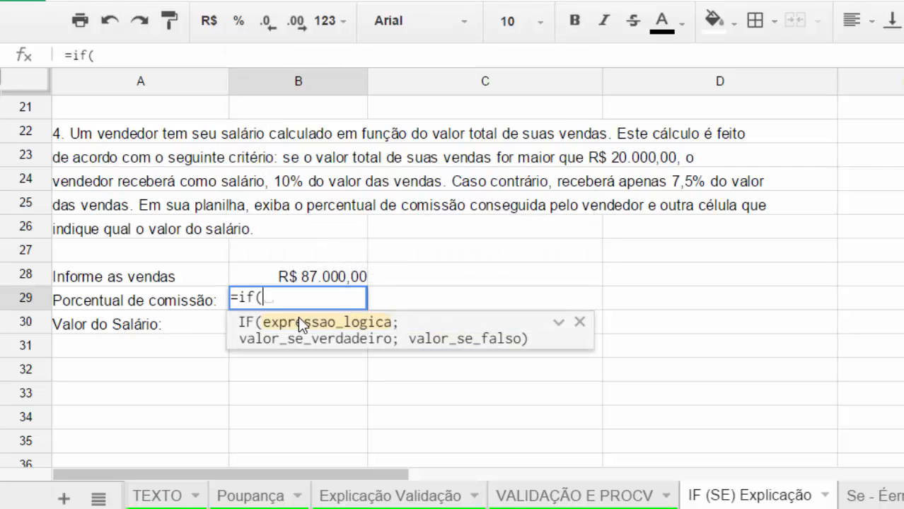
click(283, 281)
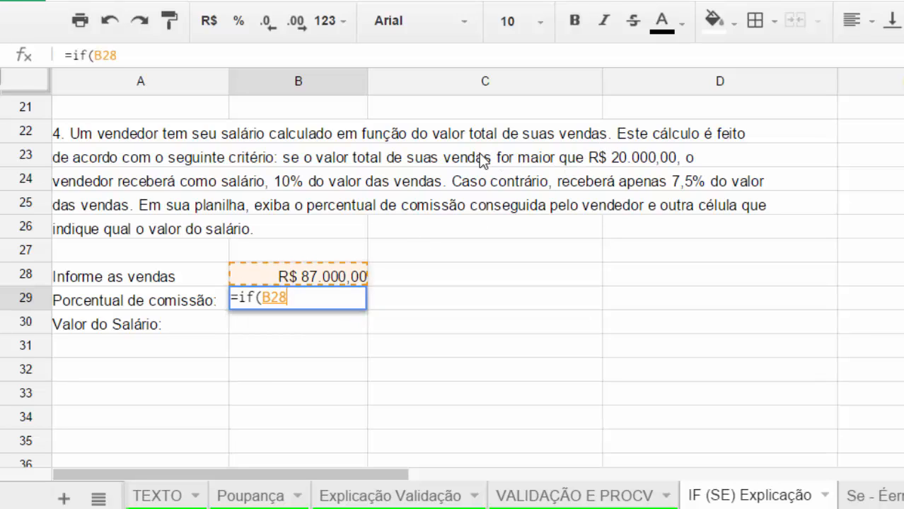
text(>)
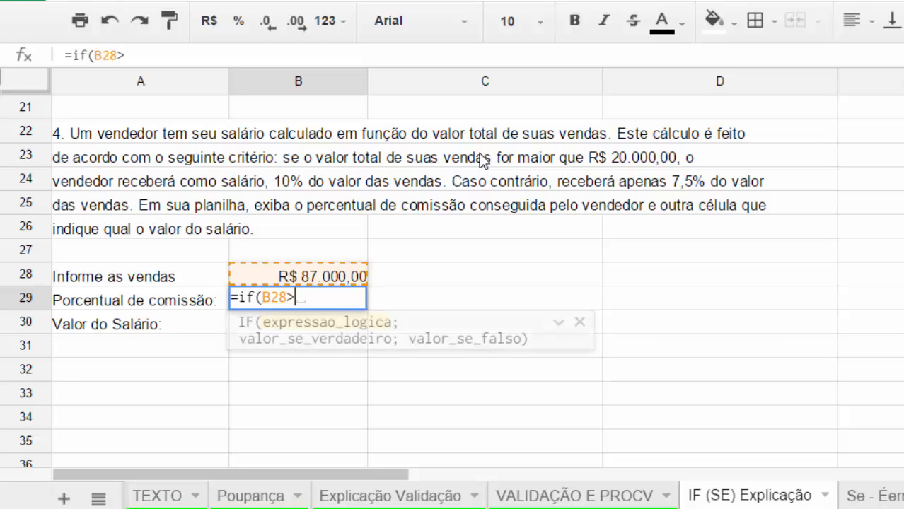
text(20000;)
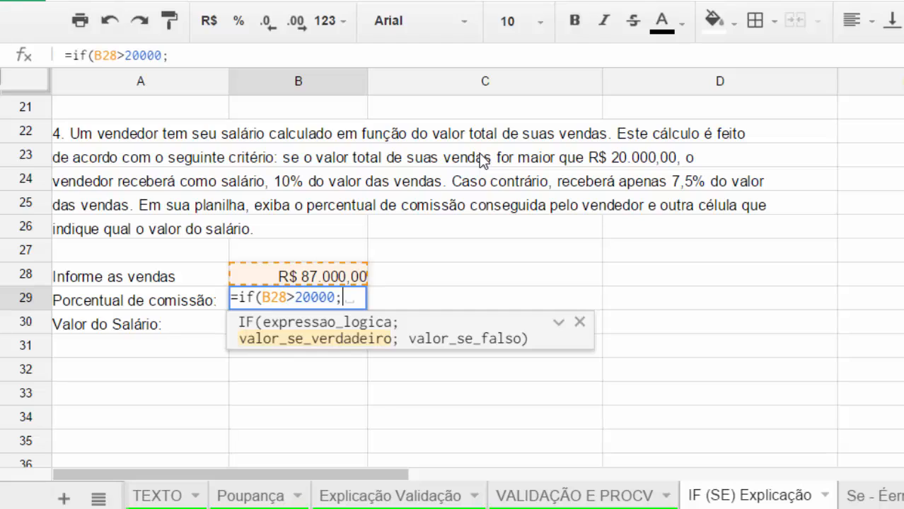
text('0)
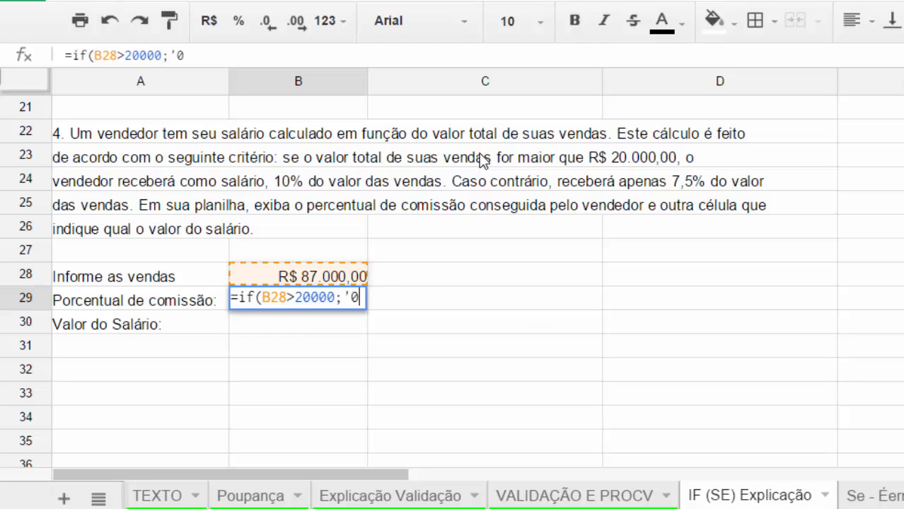
key(BackSpace)
key(BackSpace)
text(1)
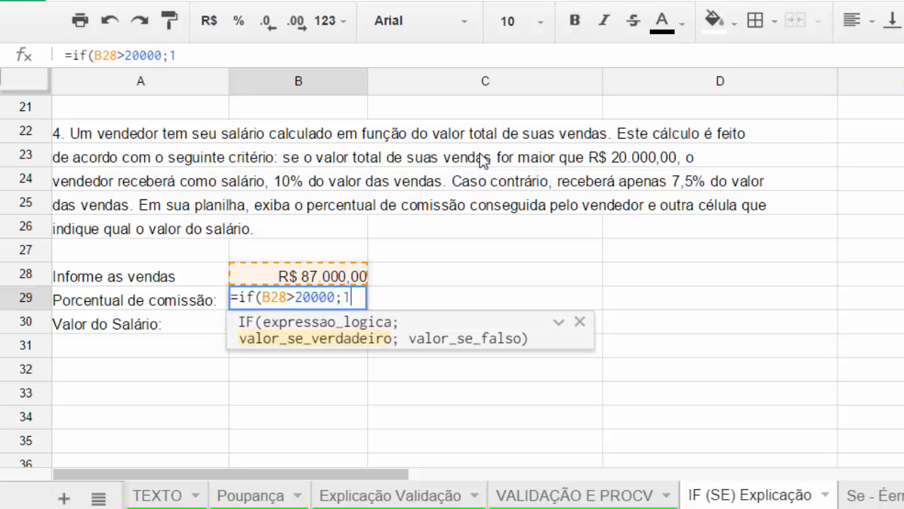
text(0%)
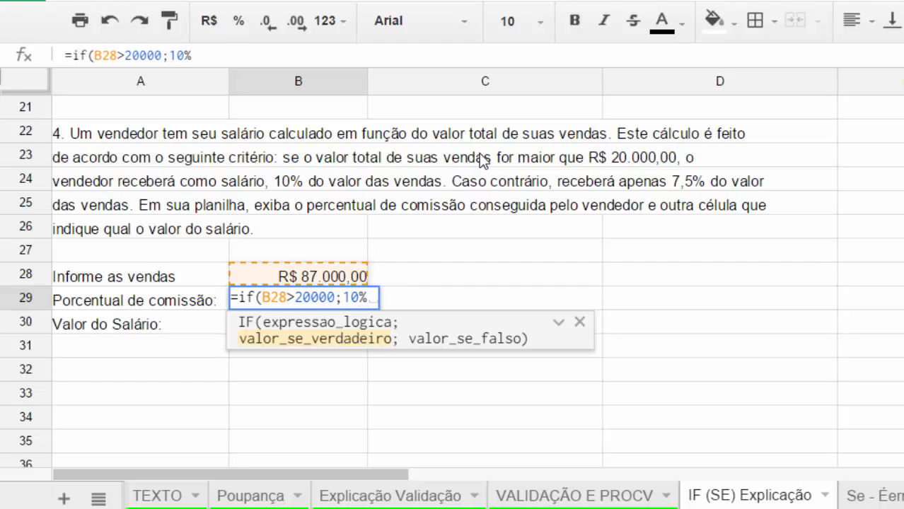
text(;7,5%)
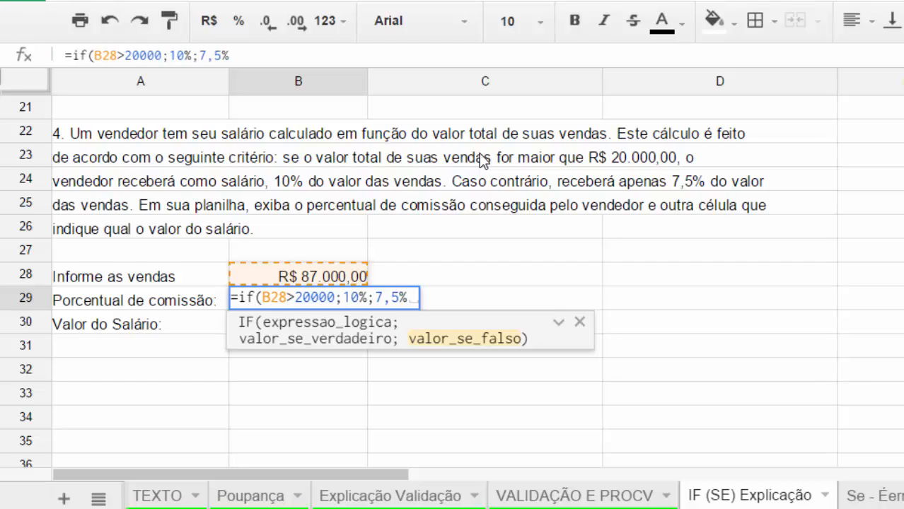
text())
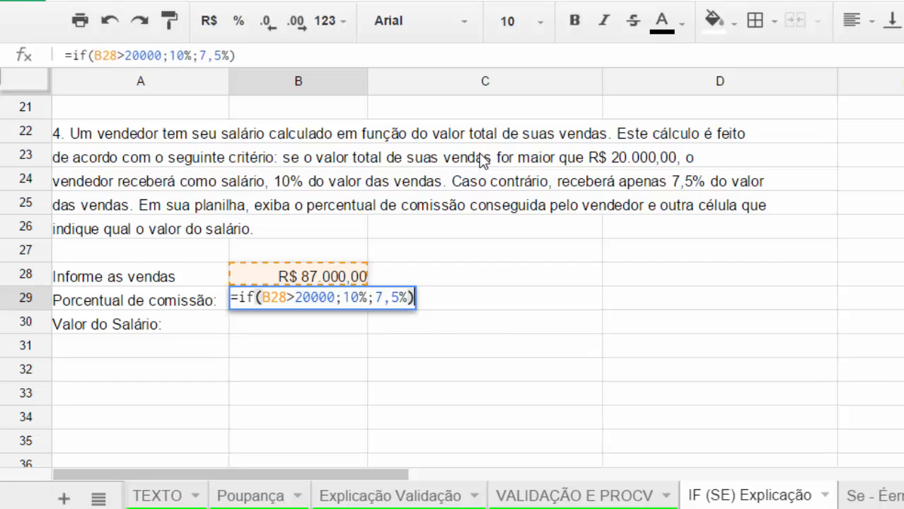
text(])
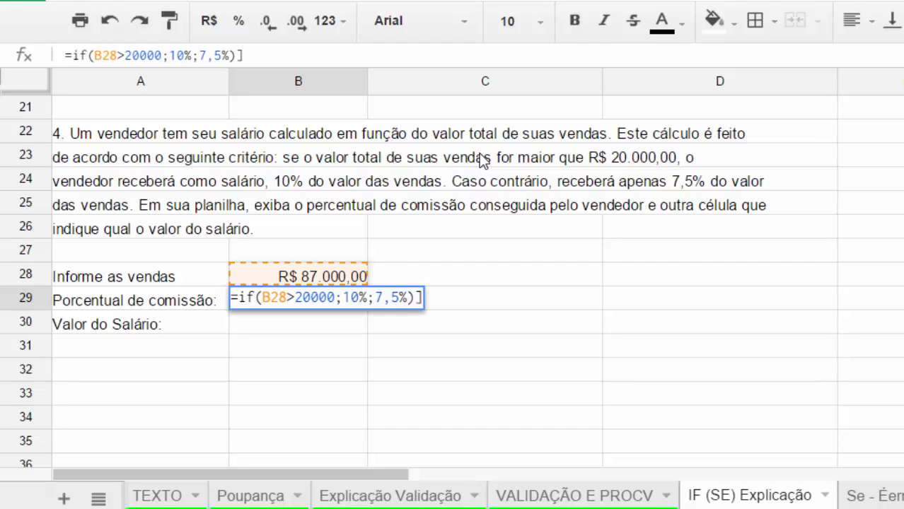
key(Return)
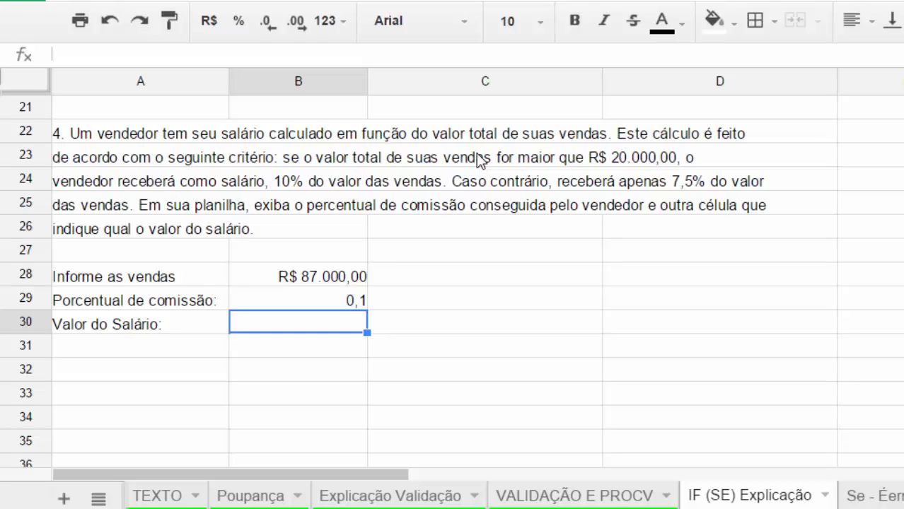
click(340, 300)
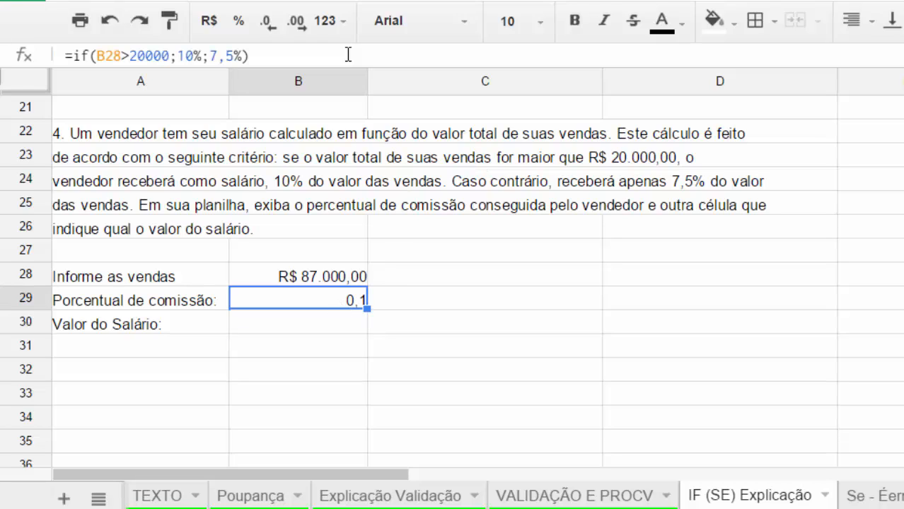
click(238, 21)
Calculate the salary in B30 with the formula =B28*B29.
click(320, 331)
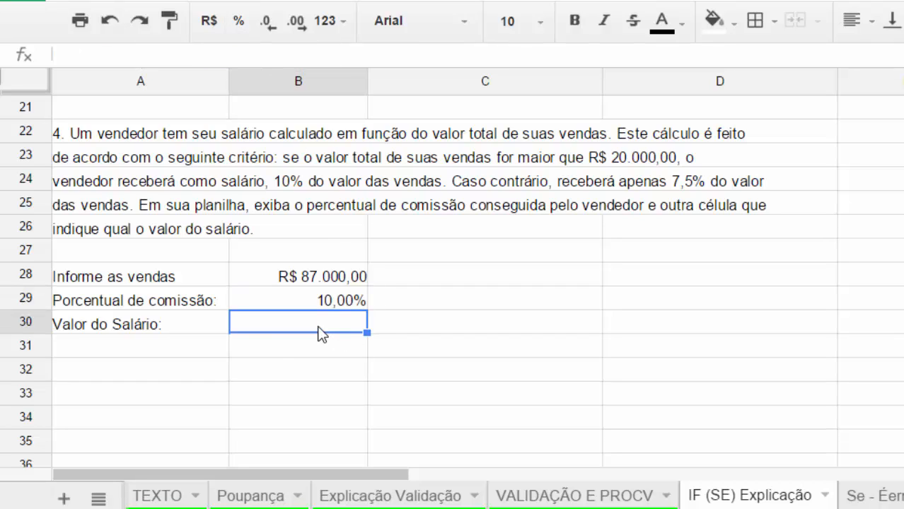
text(=)
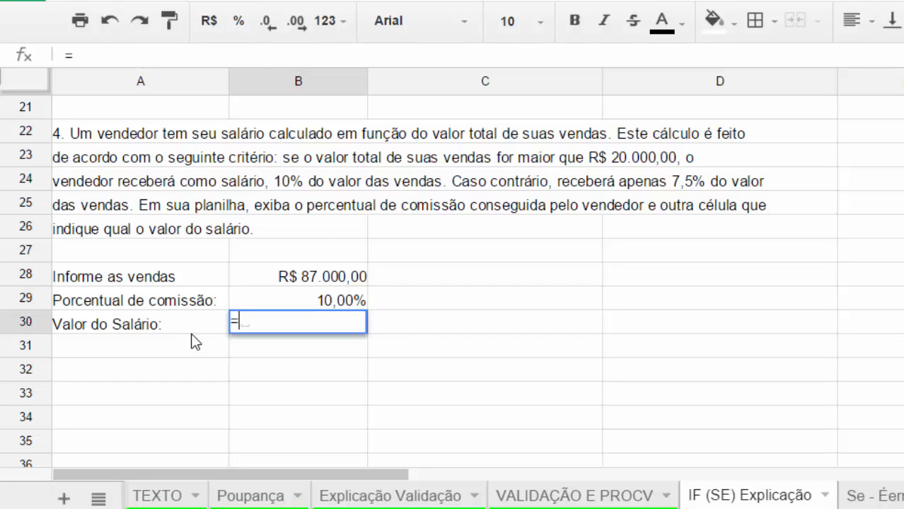
text(B28*)
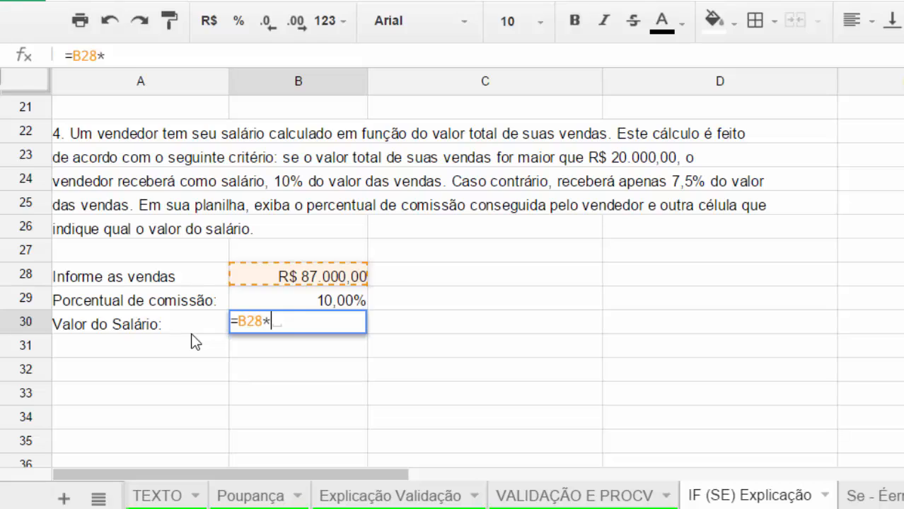
text(B29)
key(Return)
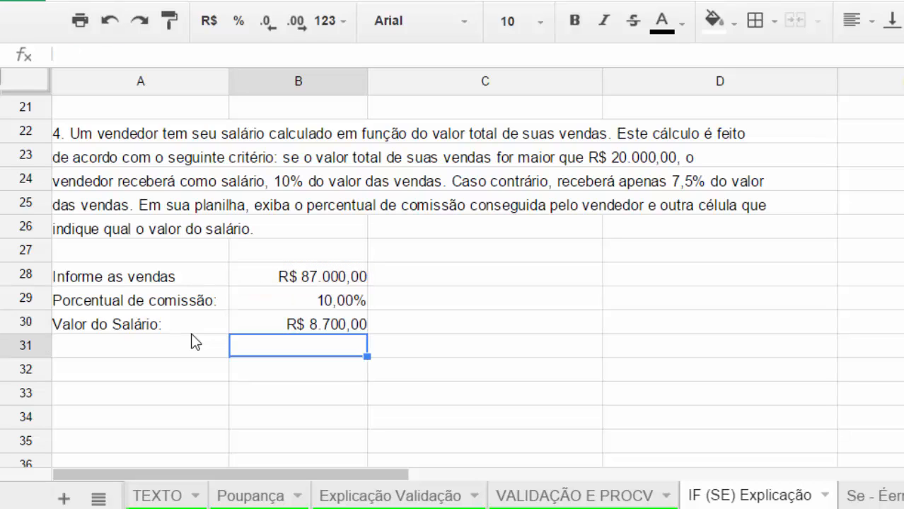
Test the commission rule by setting the sales value in B28 to 20000.
key(Up)
key(Up)
key(Up)
text(200)
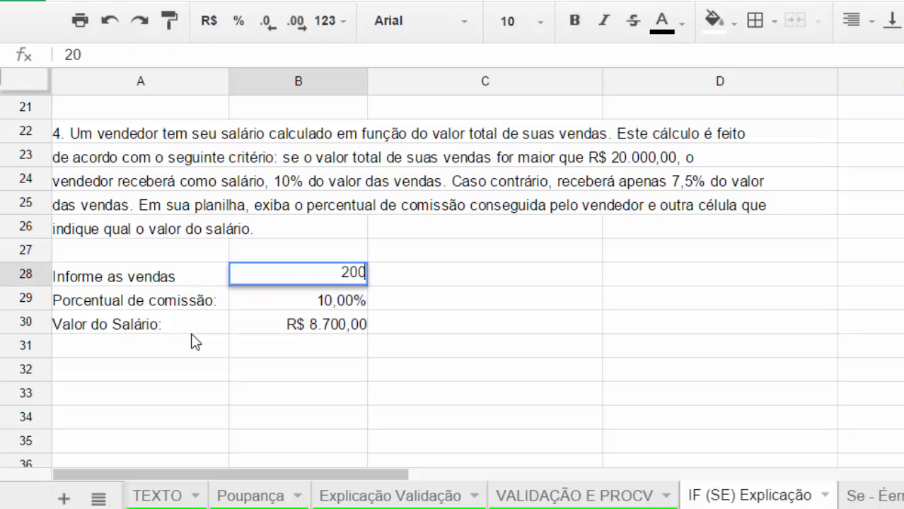
text(00)
key(Return)
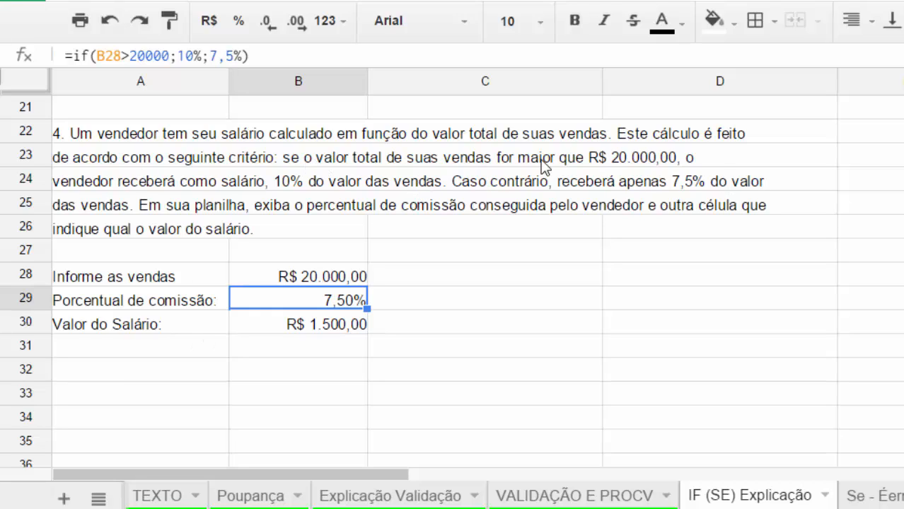
Set the sales value in B28 to 20.000,01 to test just above the commission threshold.
click(333, 281)
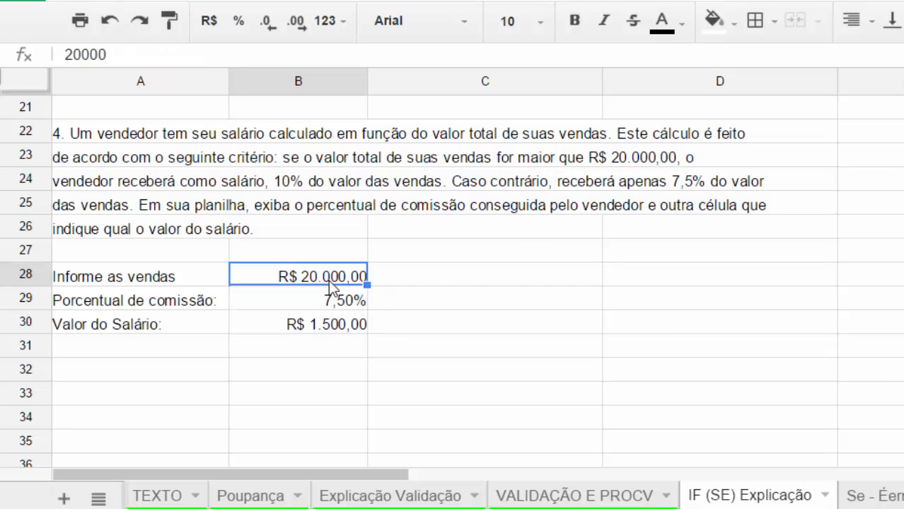
text(20.000,01)
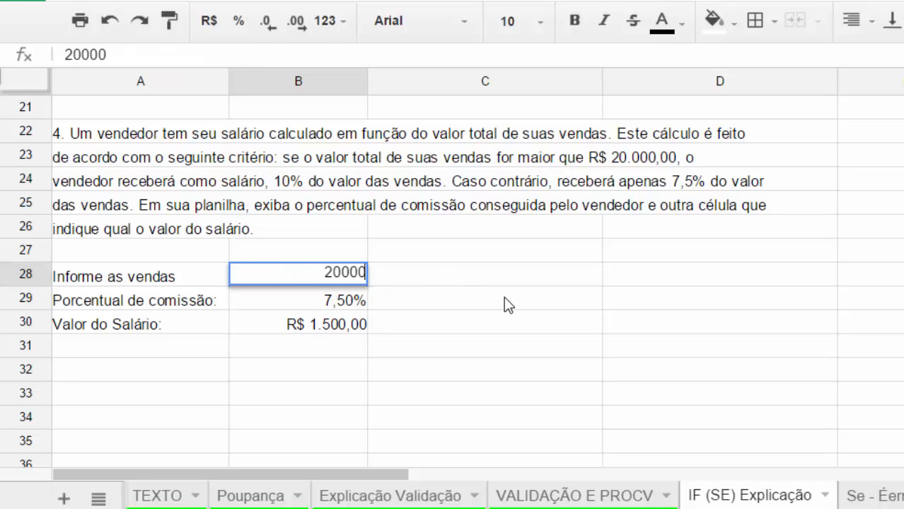
key(Return)
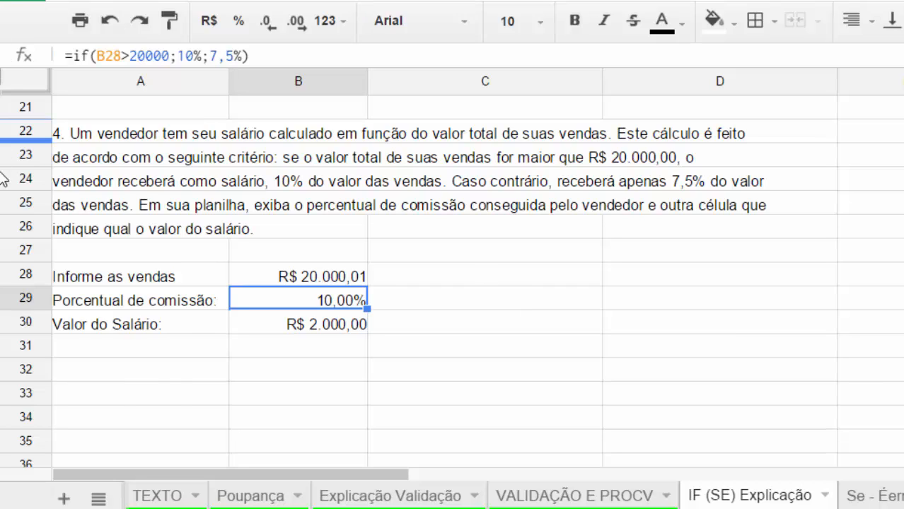
Copy the exercise 5 statement from the text document with the exercise list and paste it into A32 of the spreadsheet.
click(107, 378)
key(alt+Tab)
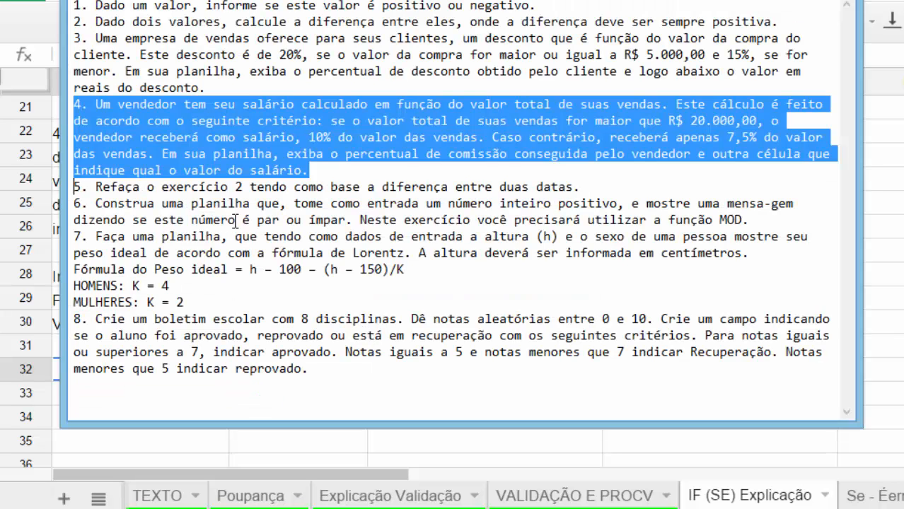
click(199, 187)
key(Home)
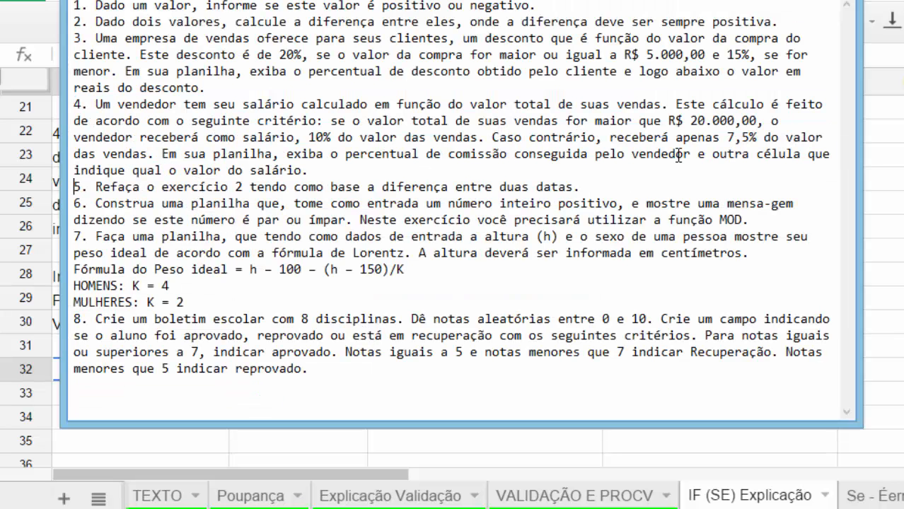
key(shift+End)
key(ctrl+c)
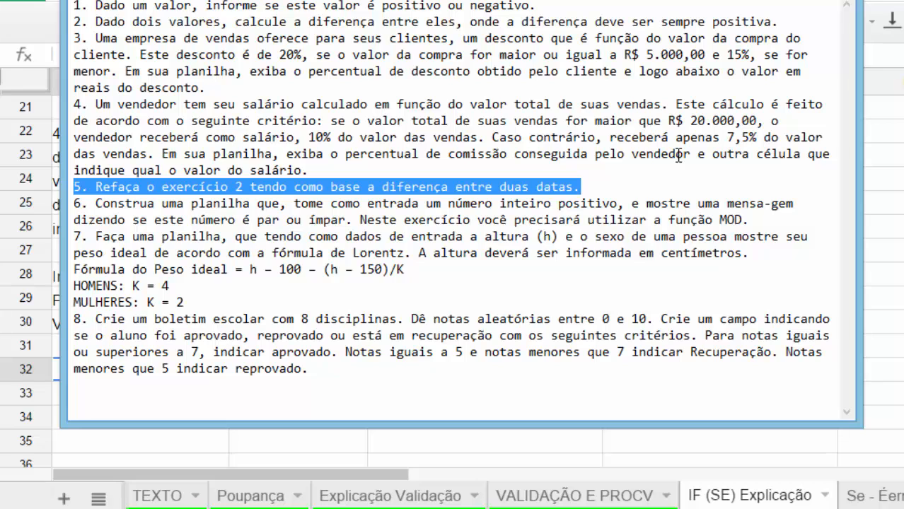
key(alt+Tab)
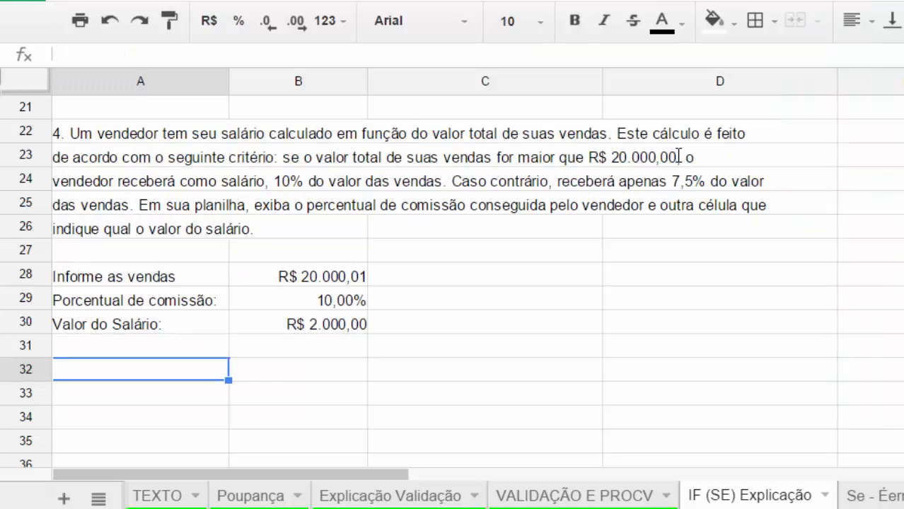
key(ctrl+v)
key(Return)
Enter the date 23/11/2004 in A33 and the date 11/11/1972 in A34.
key(Down)
key(Down)
key(Down)
key(Down)
key(Down)
key(Down)
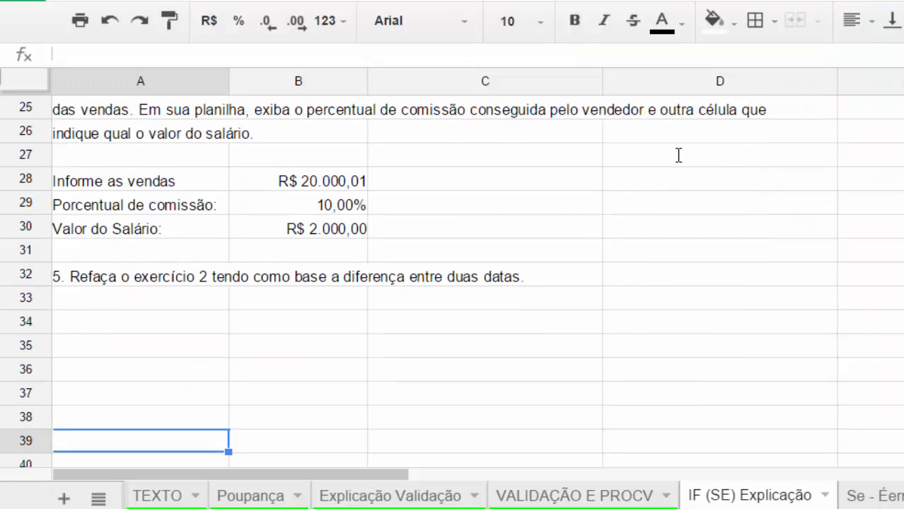
key(Down)
key(Down)
key(Down)
key(Up)
key(Up)
key(Up)
key(Up)
key(Up)
key(Up)
key(Up)
key(Up)
key(Up)
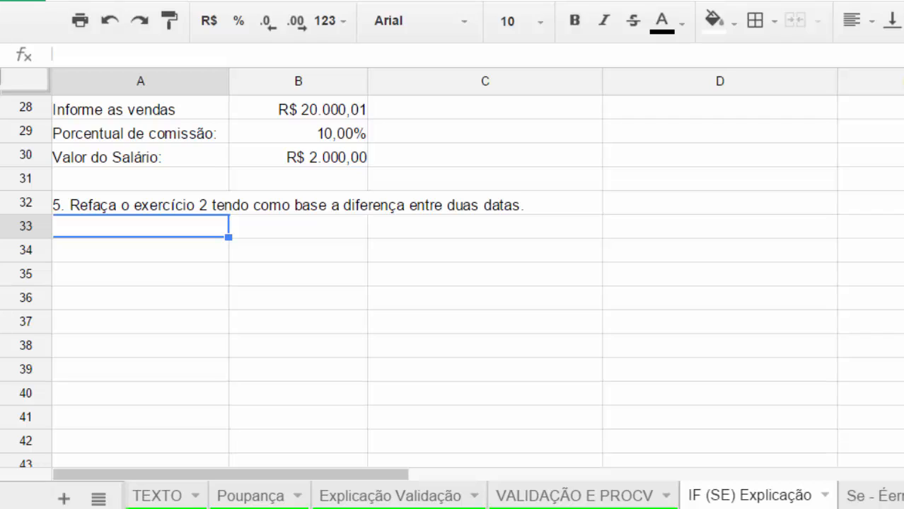
text(2)
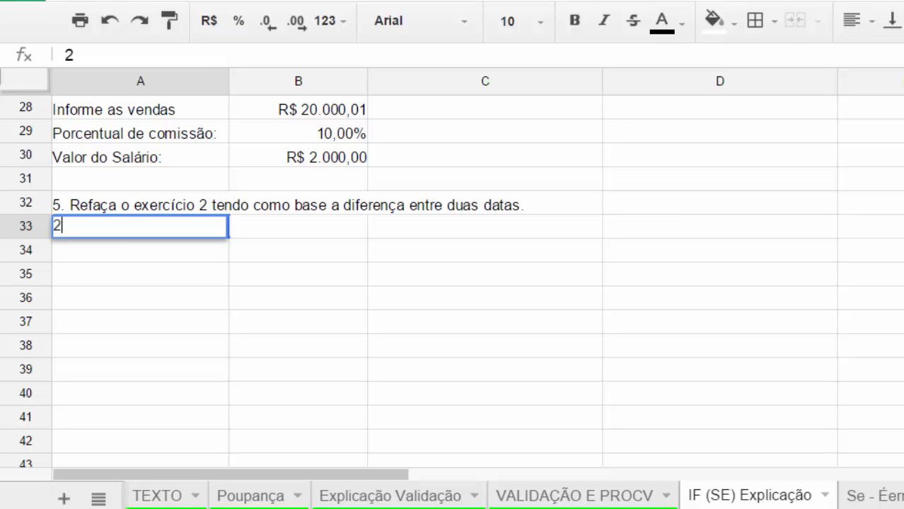
text(3/11/2004)
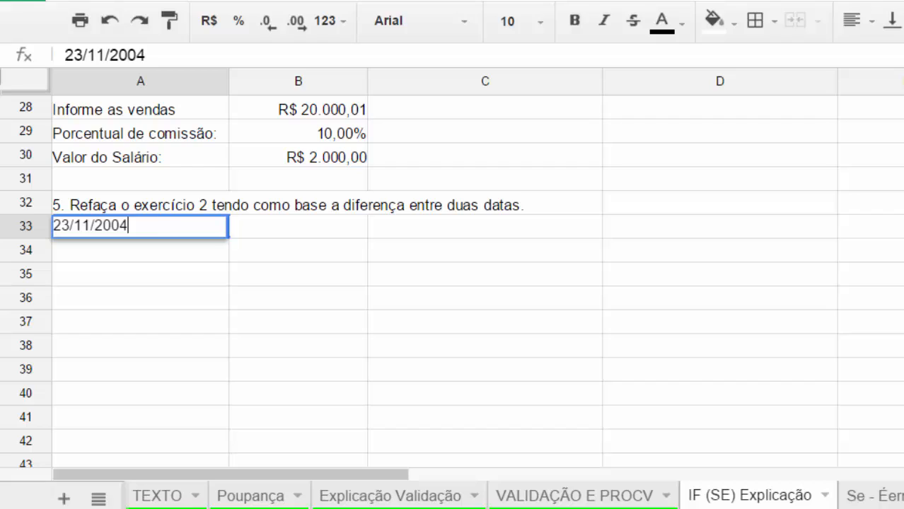
key(Return)
text(11)
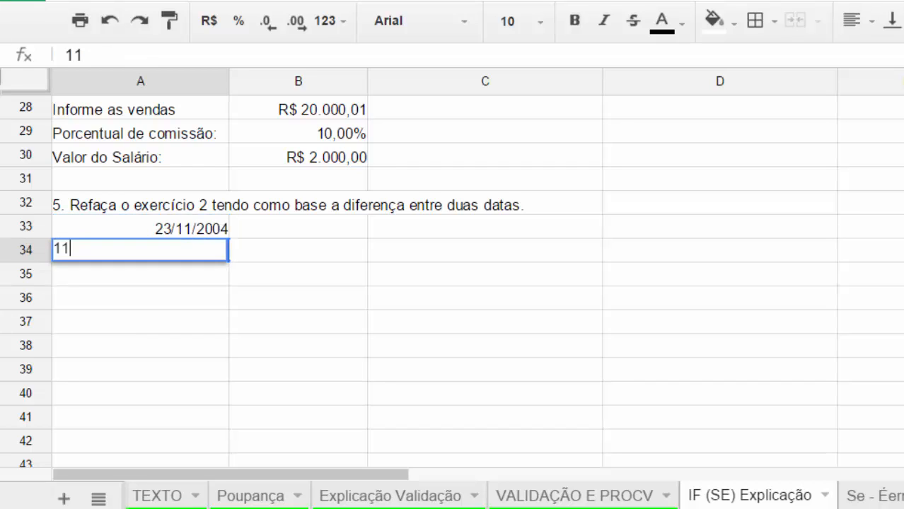
text(/11/1972)
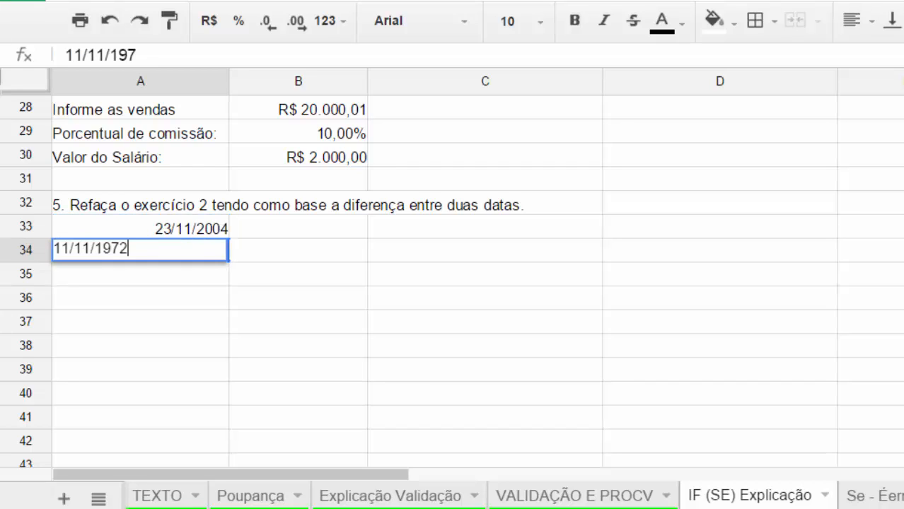
key(Return)
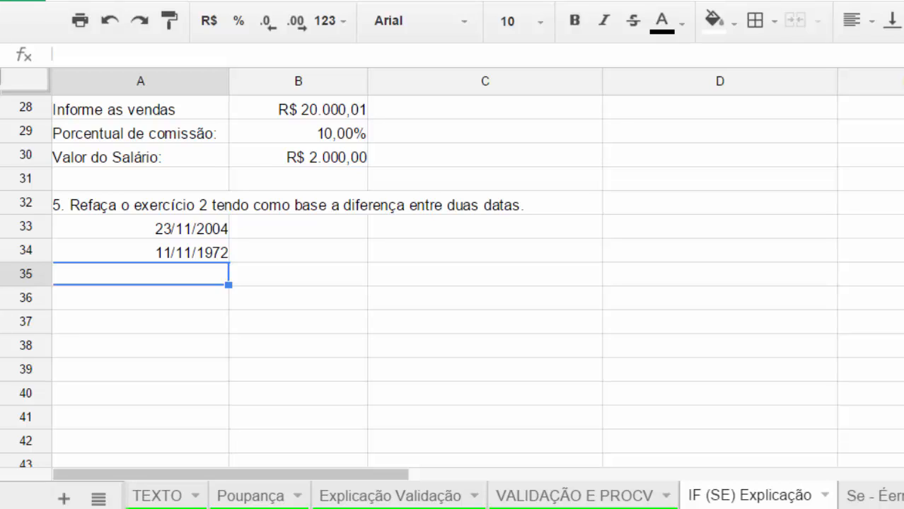
Enter a formula in A35 that subtracts the date in A34 from the one in A33.
text(=)
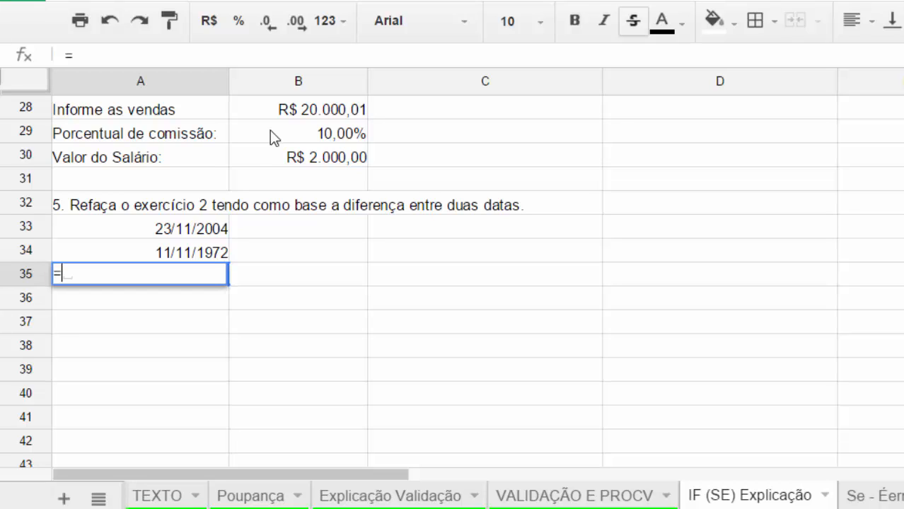
click(79, 223)
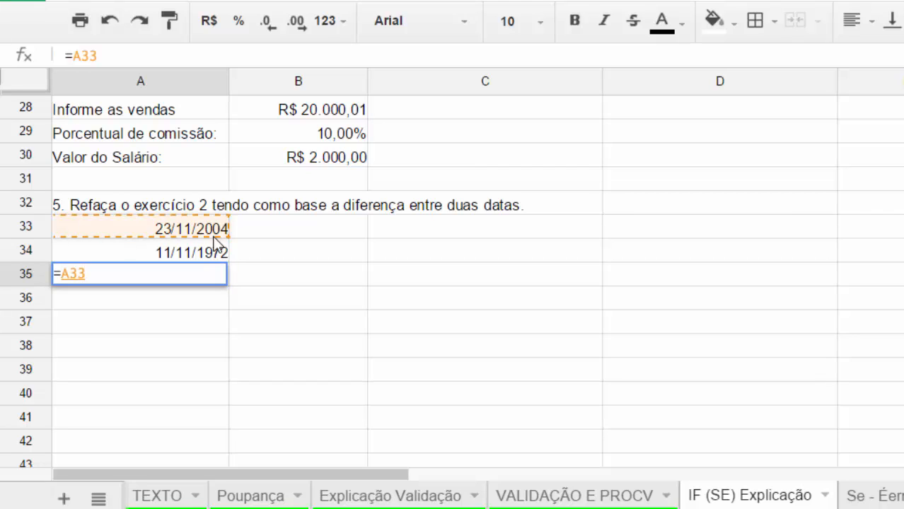
text(-)
click(92, 249)
key(Return)
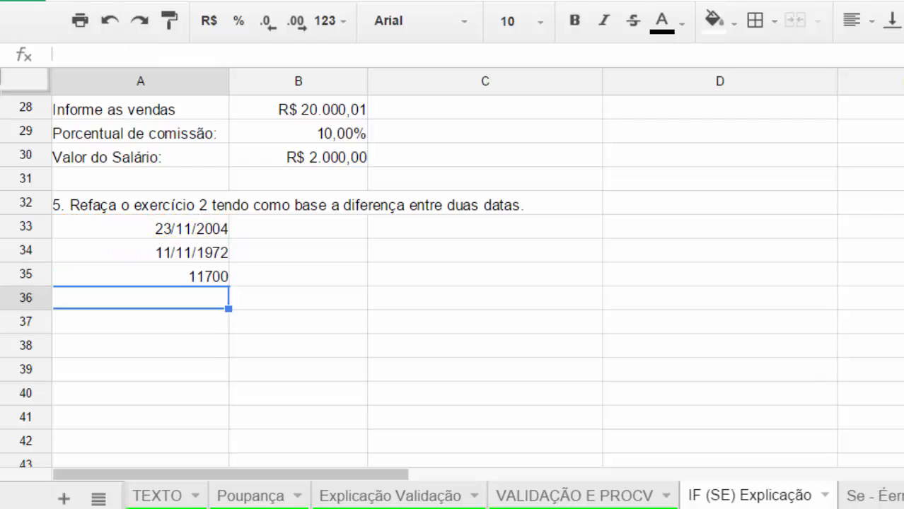
key(Up)
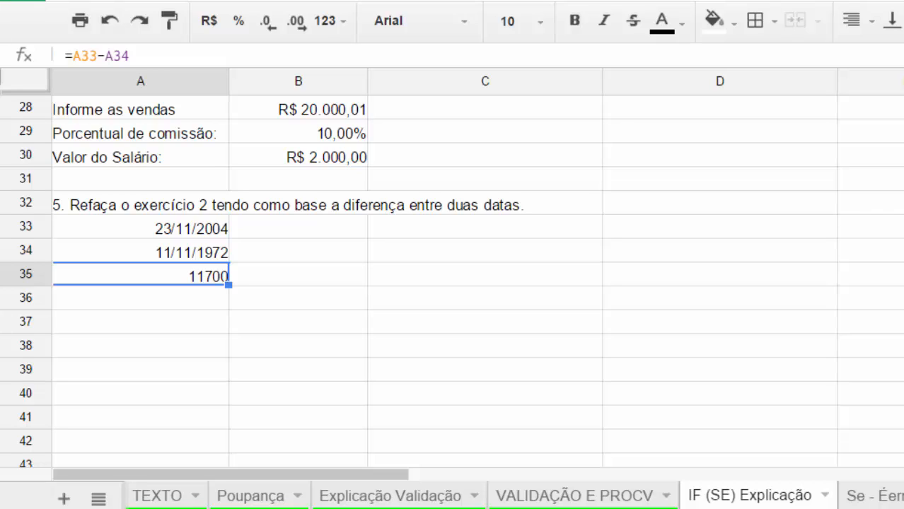
Test the subtraction with the earlier date first by setting A33 to 11/11/1972 and A34 to 23/11/2014.
click(140, 227)
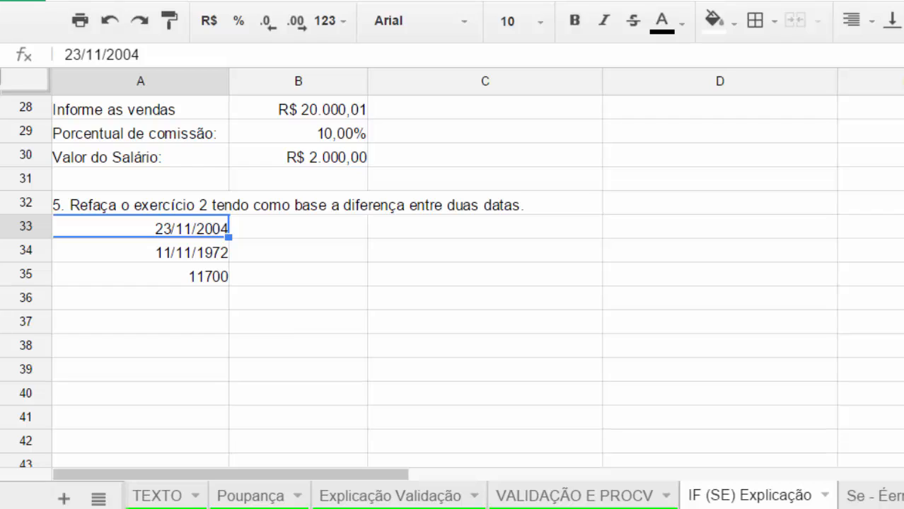
text(11/11/1)
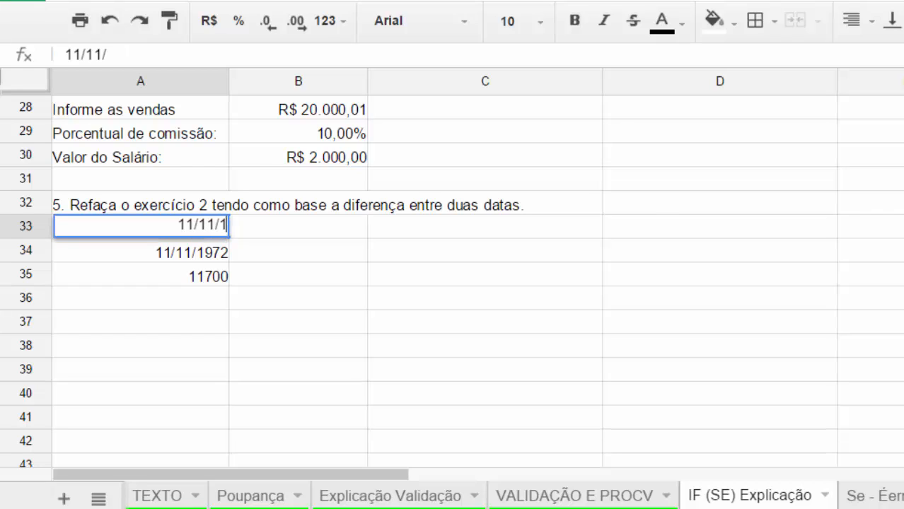
text(972)
key(Return)
text(1)
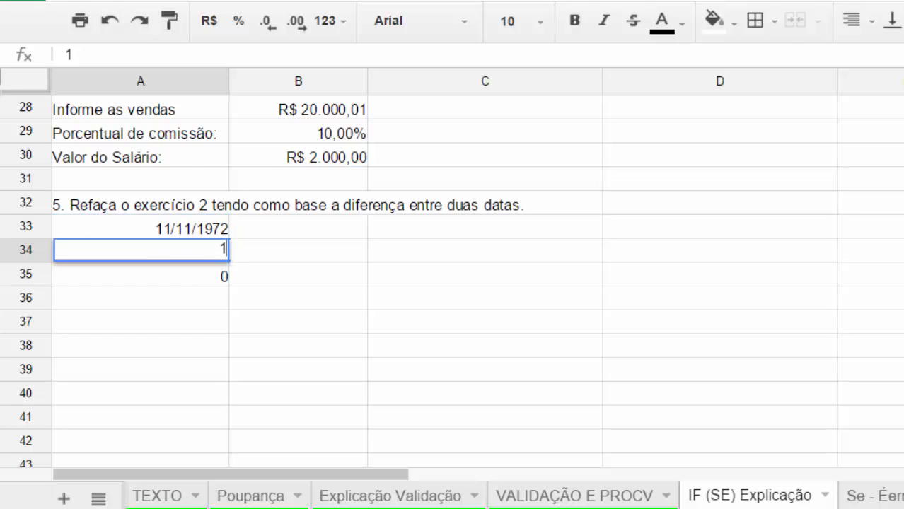
key(BackSpace)
text(23/11/2014)
key(Return)
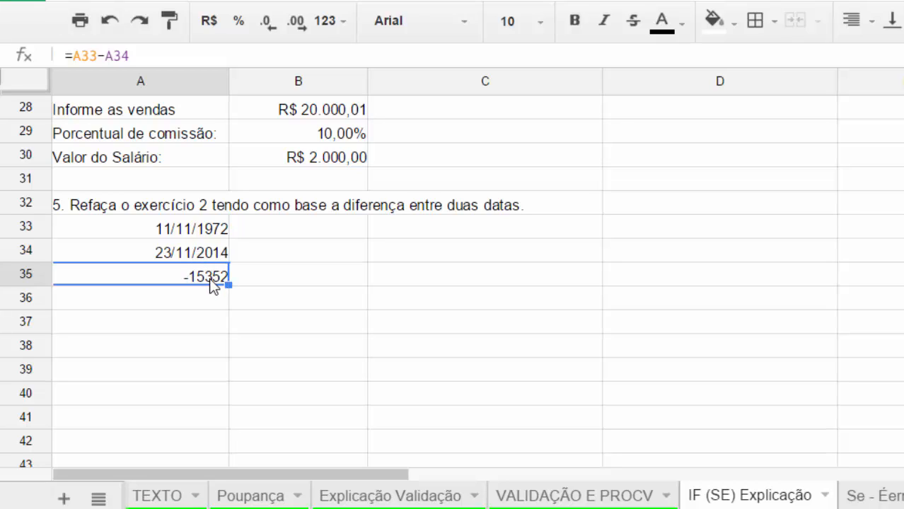
Replace the formula in A35 with =if(A33>A34;A33-A34;A34-A33).
key(Delete)
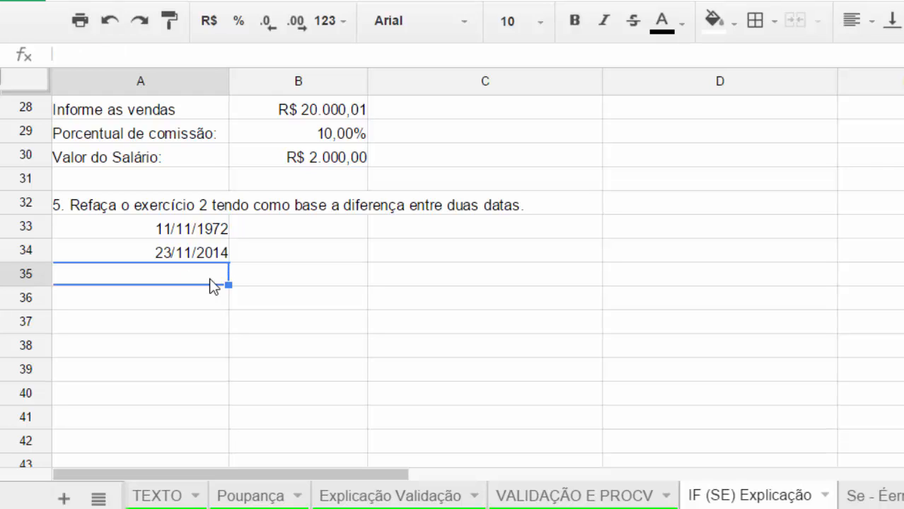
text(=if()
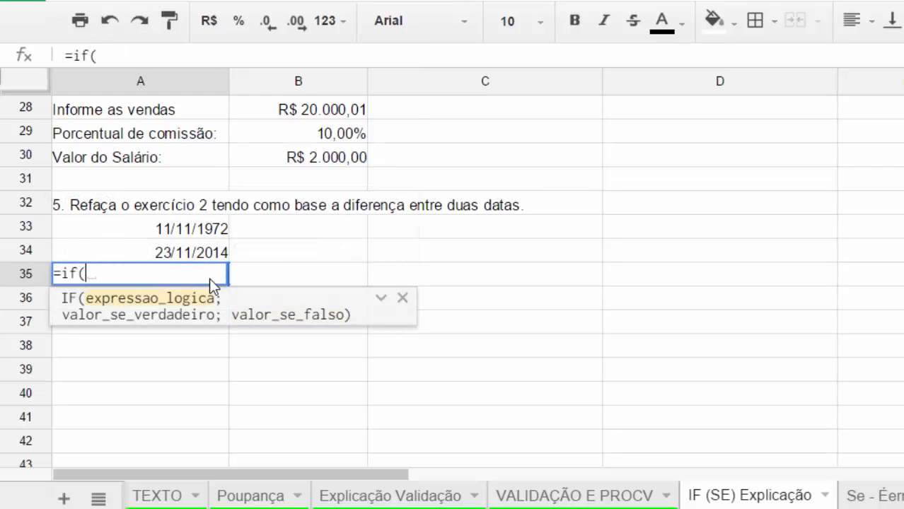
click(182, 221)
text(>)
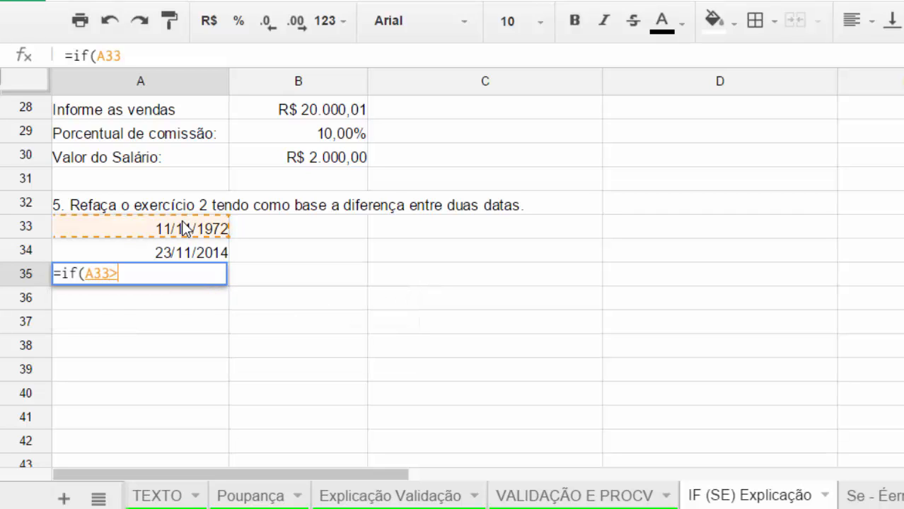
click(207, 256)
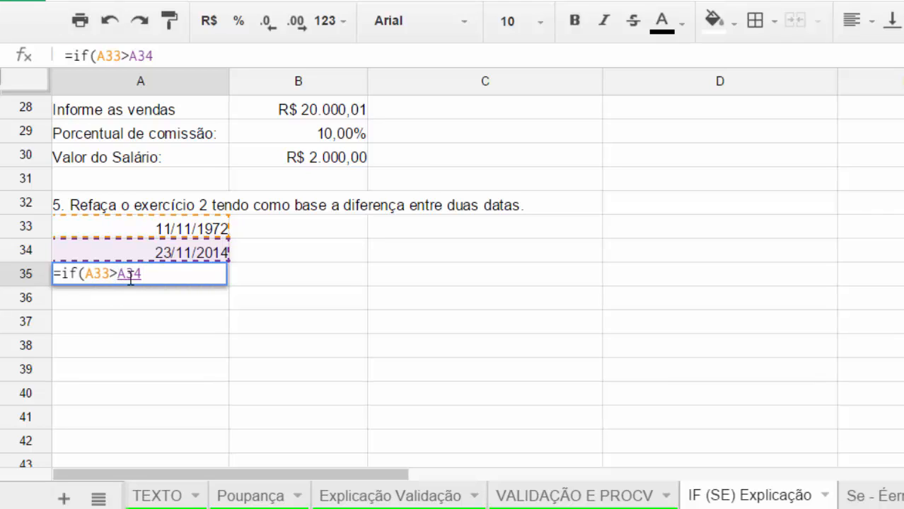
text(;)
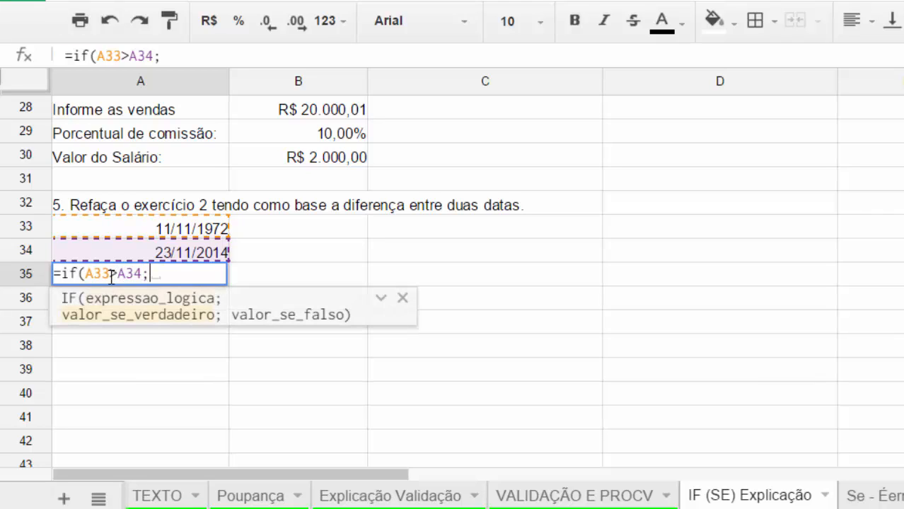
click(174, 229)
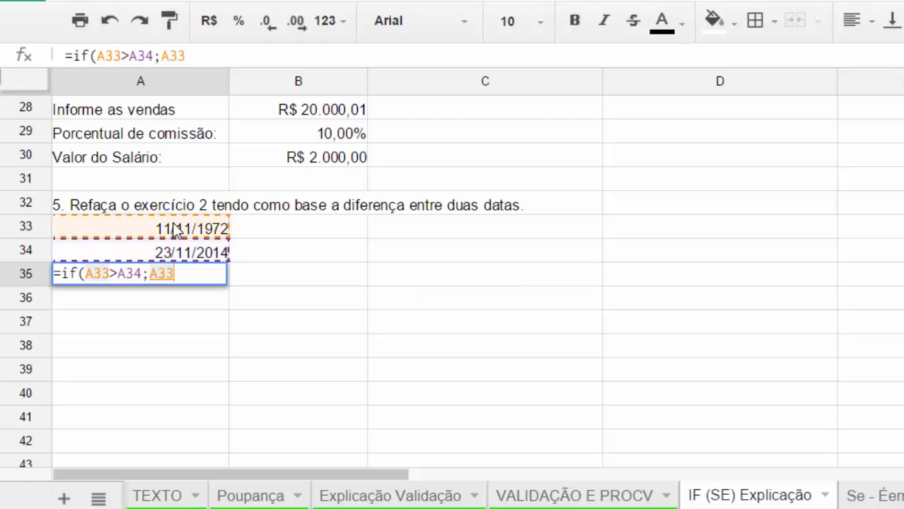
text(-)
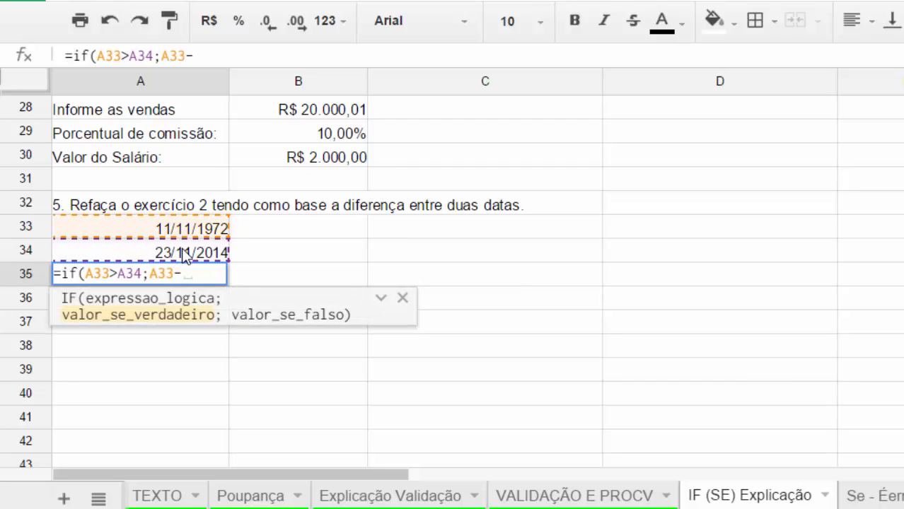
click(183, 253)
text(;)
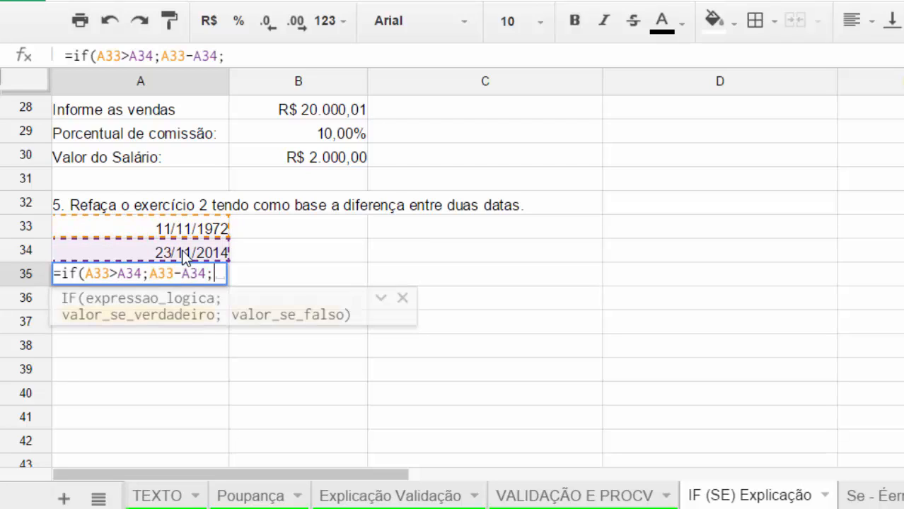
click(183, 253)
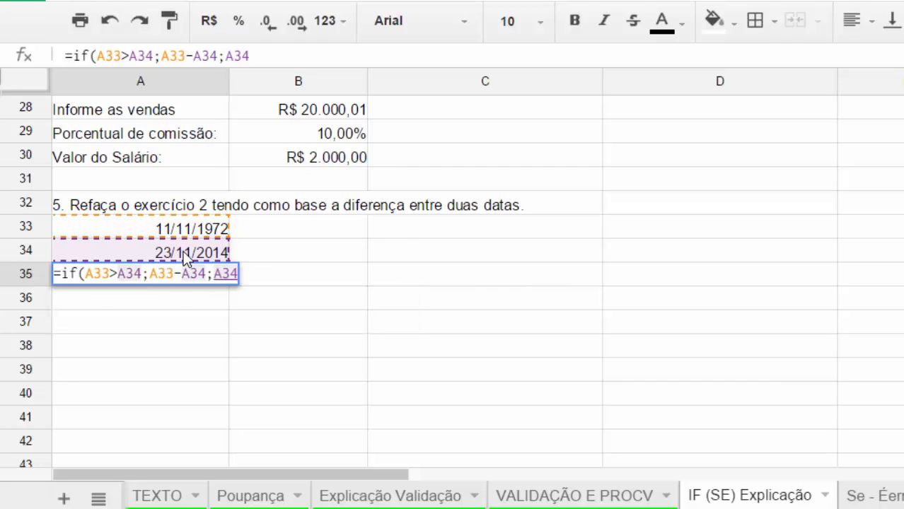
text(-)
click(206, 231)
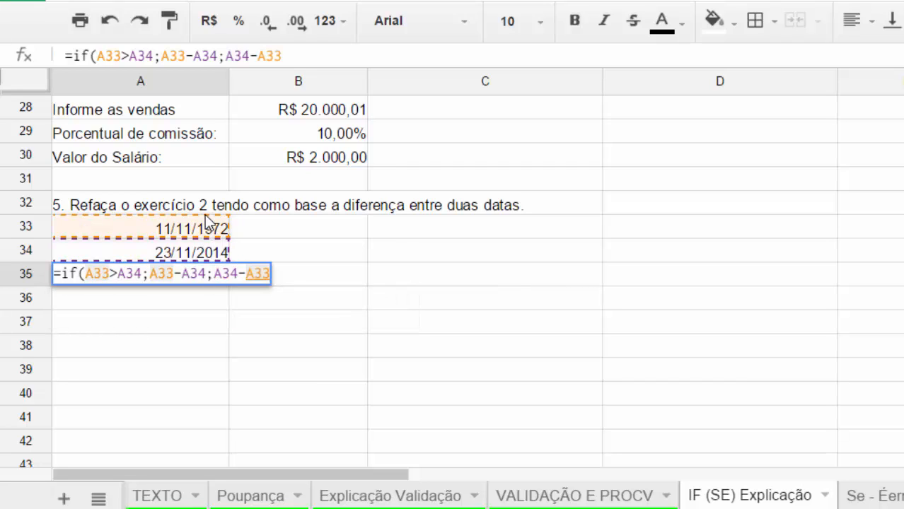
text())
key(Return)
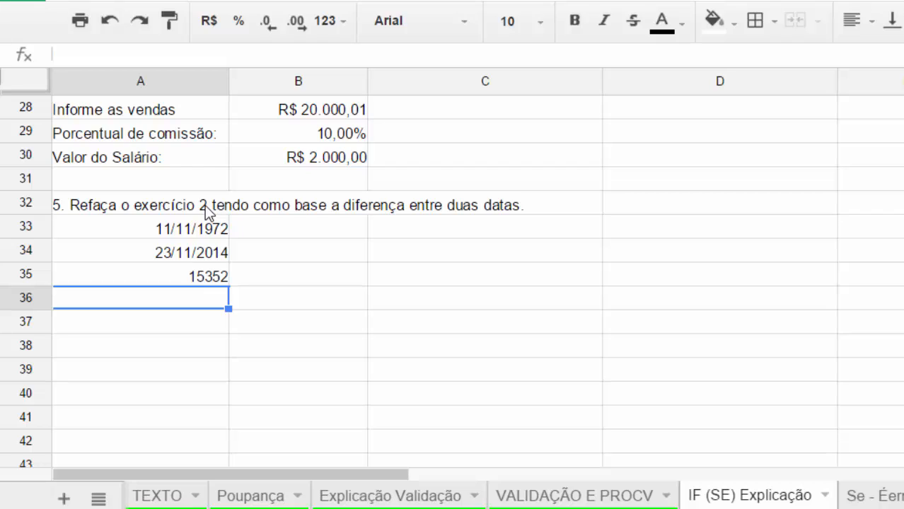
Test the IF formula with the later date first by setting A33 to 23/11/2014 and A34 to 11/11/1972.
key(Up)
key(Up)
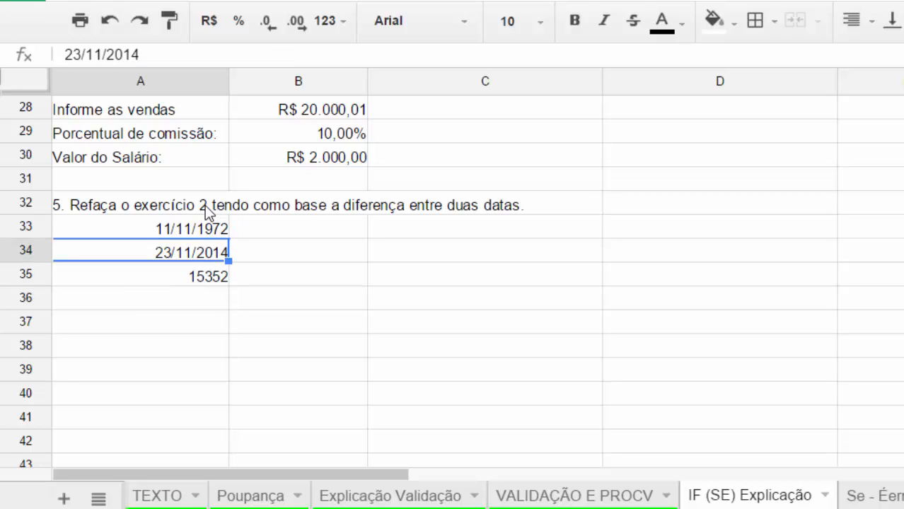
key(Up)
text(23/1)
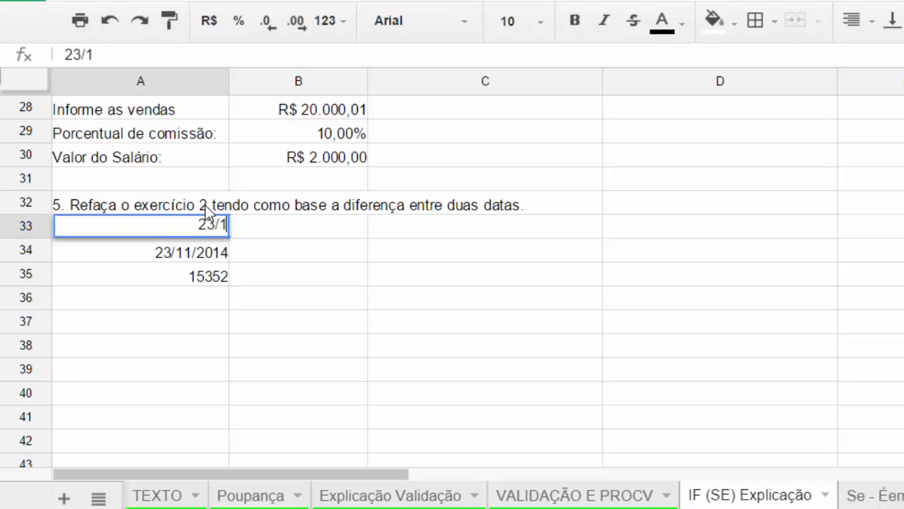
text(1/2014)
key(Return)
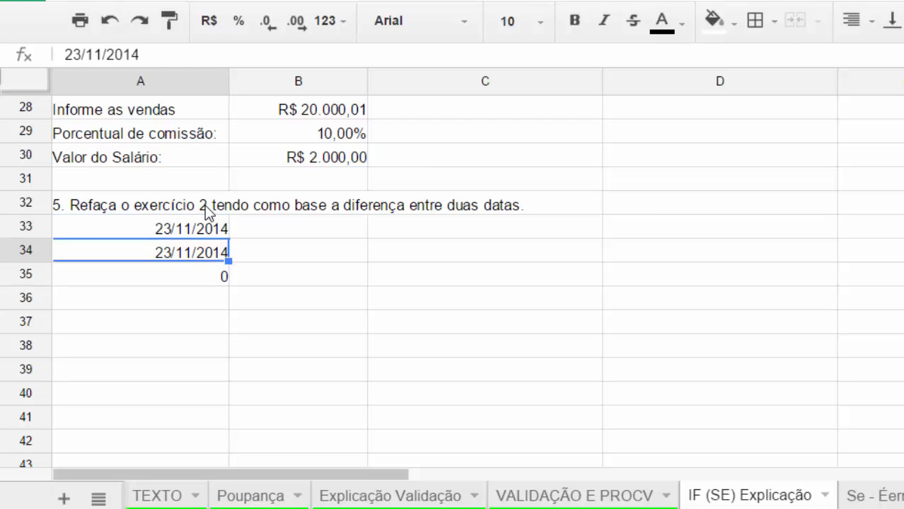
text(11/11/1972)
key(Return)
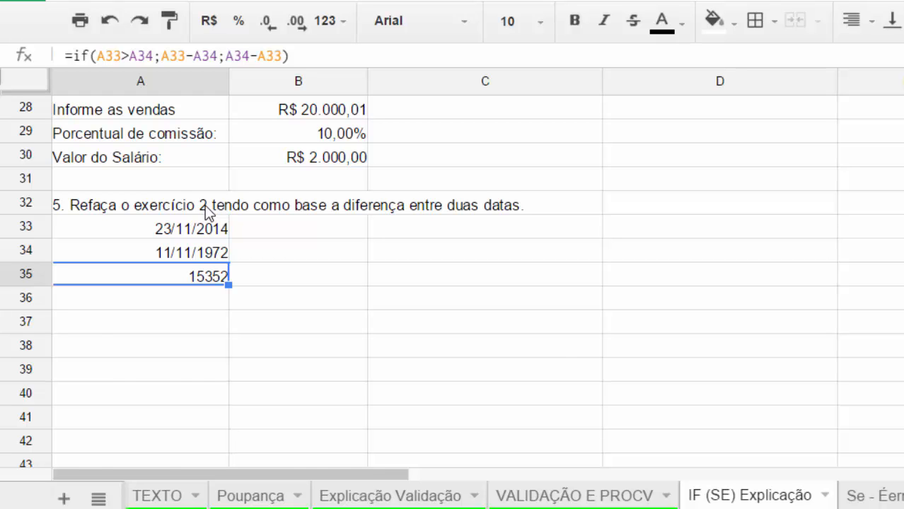
Copy the exercise 2 difference formula from A10 and paste it into A35.
key(Up)
key(Up)
key(Up)
key(Up)
key(Up)
key(Up)
key(Up)
key(Up)
key(Up)
key(Up)
key(Up)
key(Up)
key(Up)
key(Up)
key(Up)
key(Up)
key(Up)
key(Up)
key(Up)
key(Up)
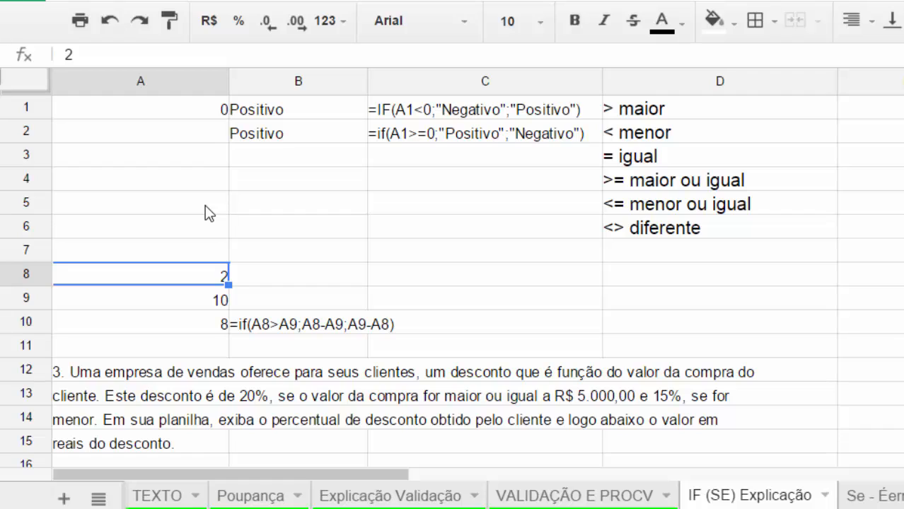
key(Down)
key(Down)
key(Down)
key(Up)
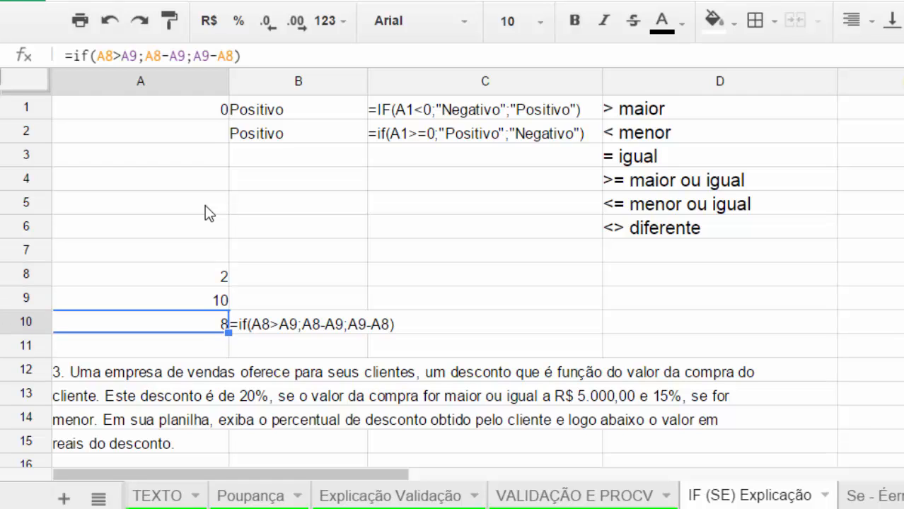
key(ctrl+c)
key(Down)
key(Down)
key(Down)
key(Down)
key(Down)
key(Down)
key(Down)
key(Down)
key(Down)
key(Down)
key(Down)
key(Down)
key(Down)
key(Down)
key(Down)
key(Down)
key(Down)
key(Down)
key(Down)
key(Down)
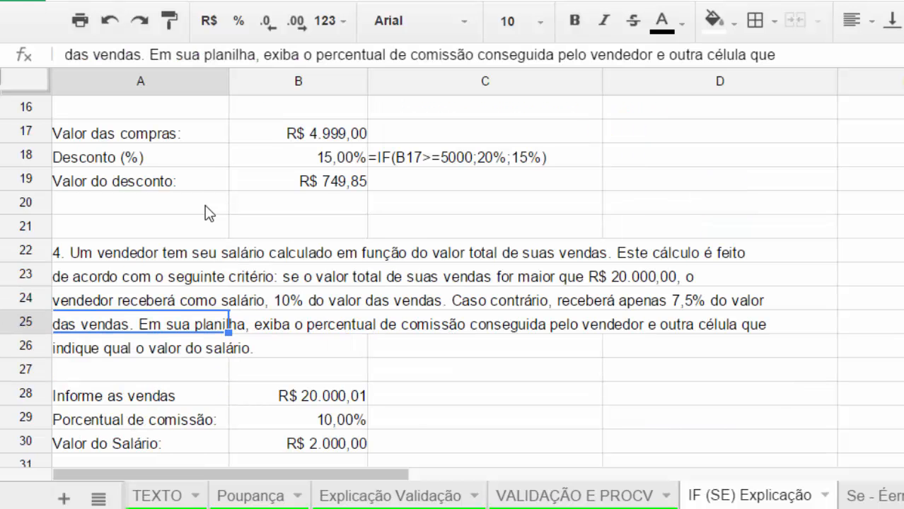
key(Up)
key(Up)
key(Up)
key(Up)
key(Up)
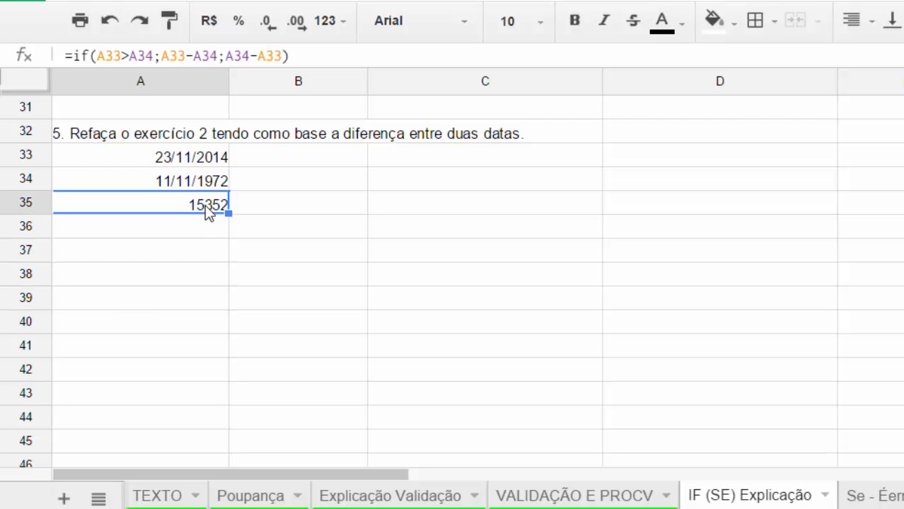
key(ctrl+v)
Copy the two-line exercise 6 statement from the text document with the exercise list and paste it into A37 of the spreadsheet.
key(Down)
key(Down)
key(Down)
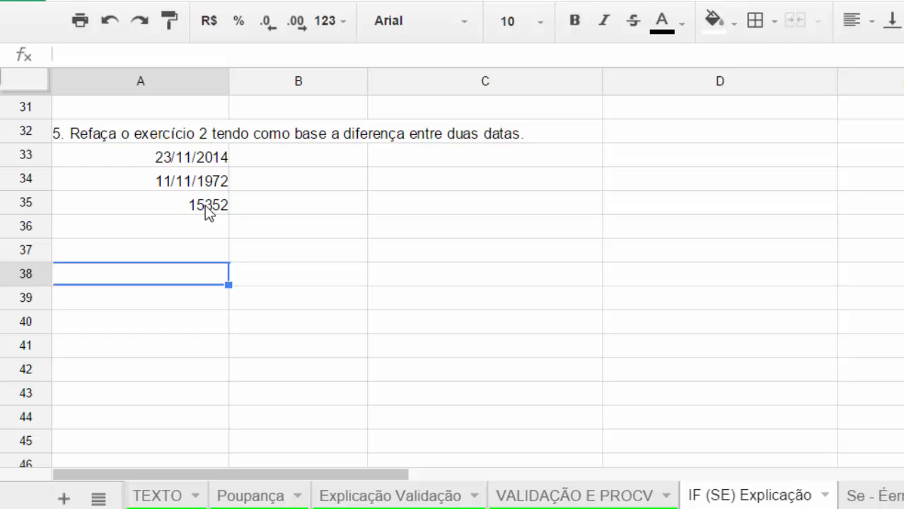
key(Up)
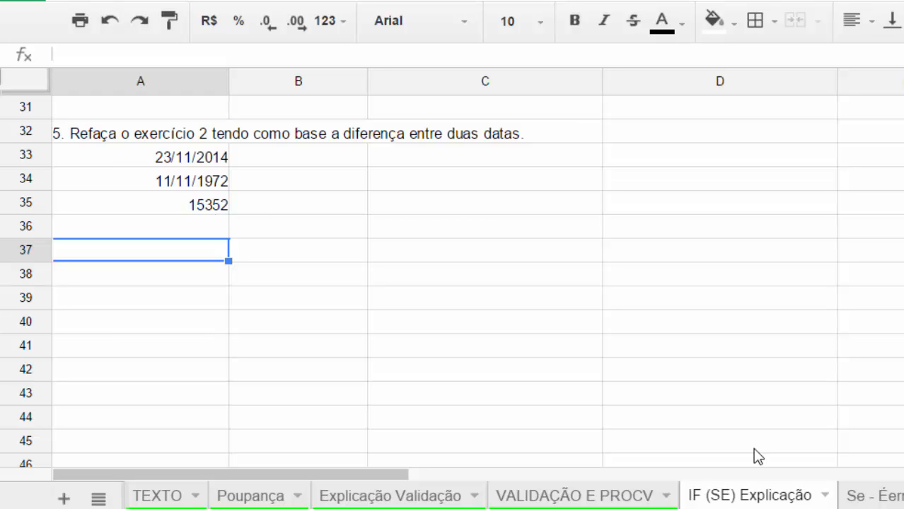
key(alt+Tab)
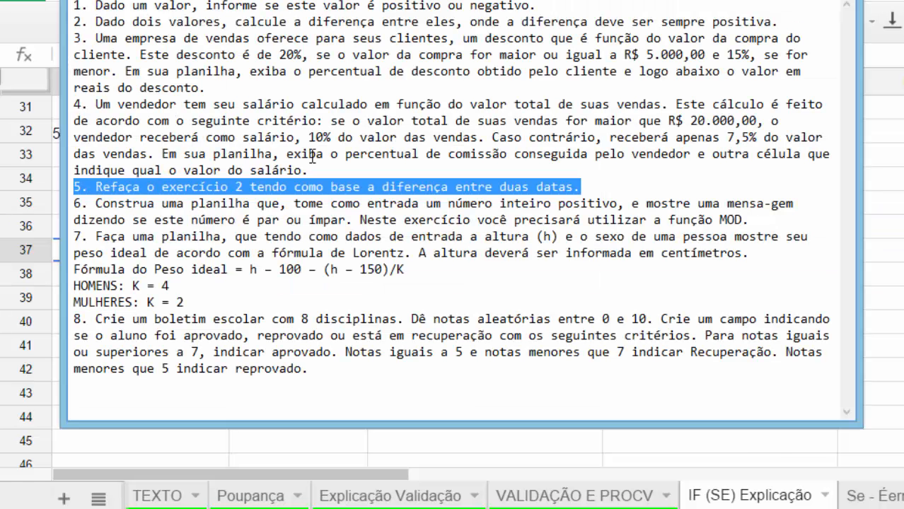
key(Down)
key(Home)
key(shift+Down)
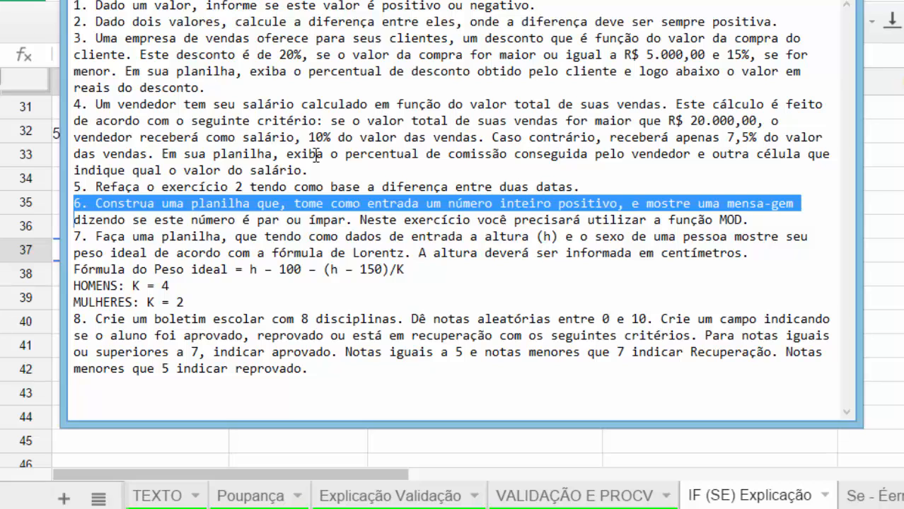
key(shift+Down)
key(ctrl+c)
key(alt+Tab)
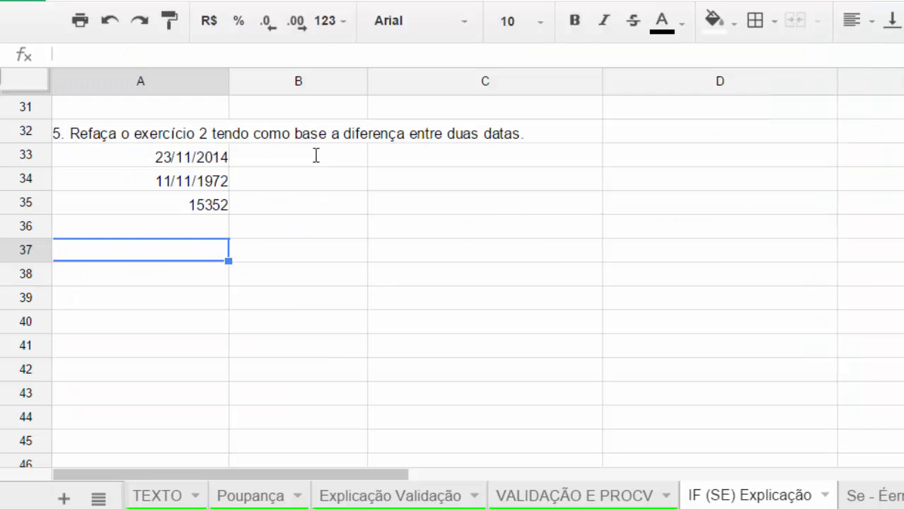
key(ctrl+v)
Delete the empty row 38 between the two lines of the exercise 6 statement and select A39.
key(Down)
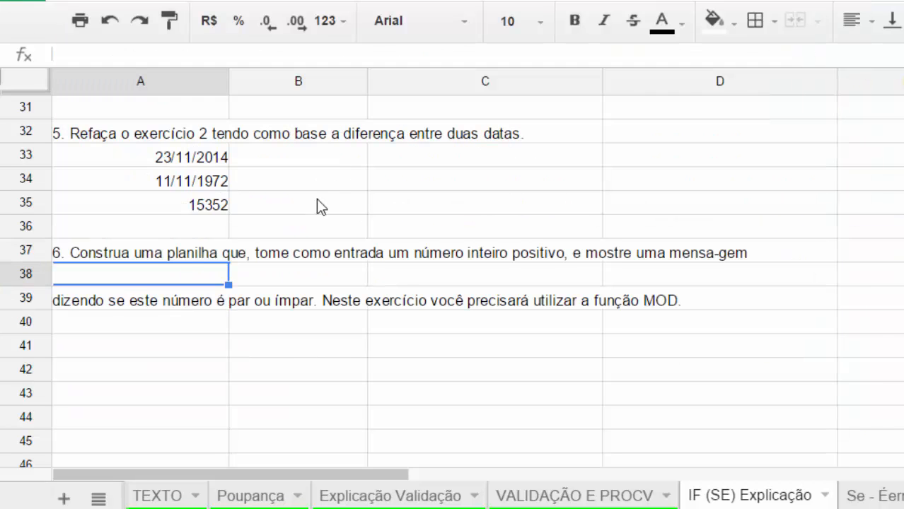
right_click(37, 275)
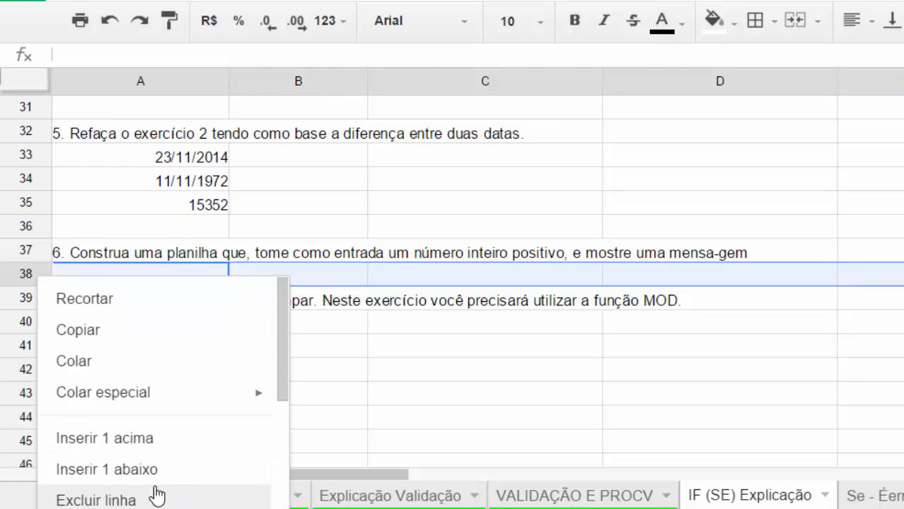
click(156, 492)
click(101, 297)
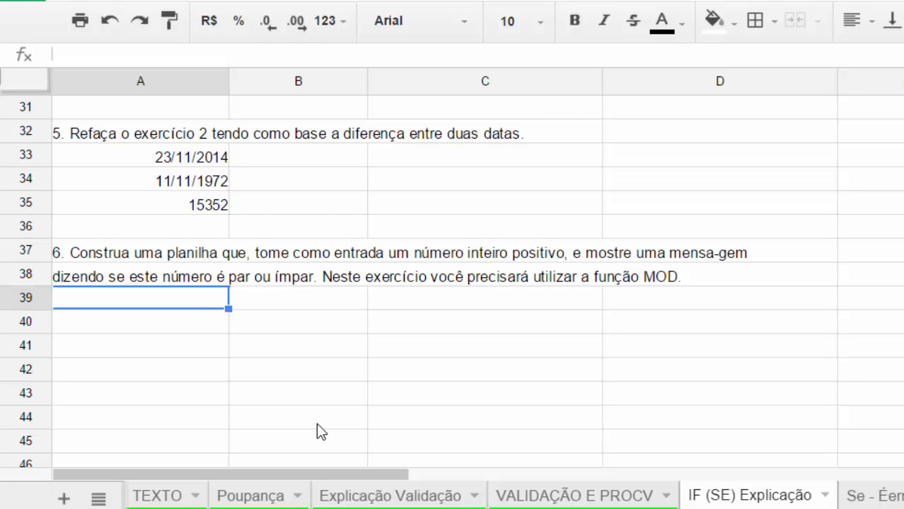
Correct the word "mensa-gem" to "mensagem" in the exercise 6 statement in A37.
click(133, 253)
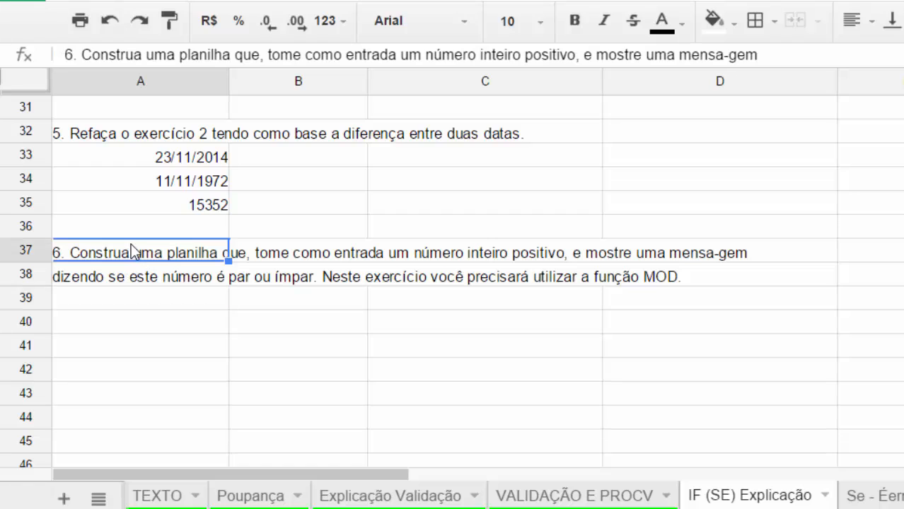
key(Return)
key(Left)
key(Left)
key(Left)
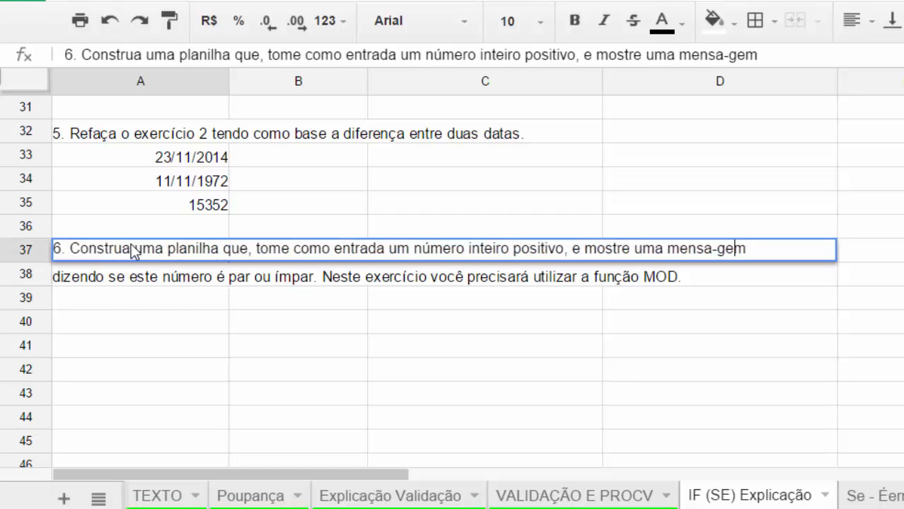
key(BackSpace)
key(Return)
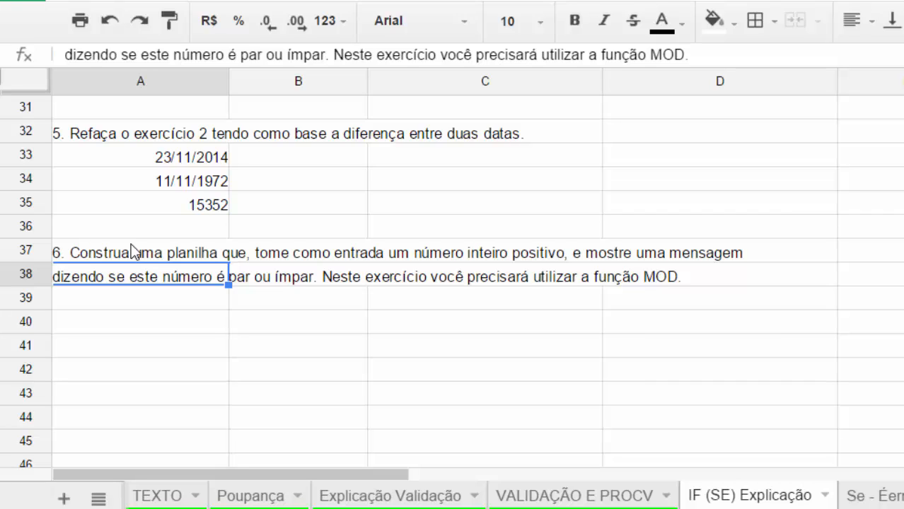
Try the MOD function in A39 with the formula =mod(1200;2).
key(Down)
key(Down)
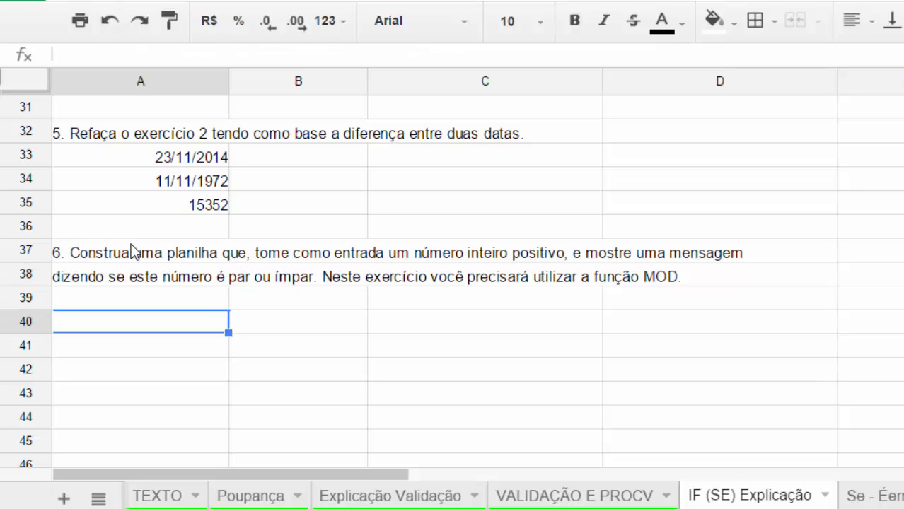
key(Up)
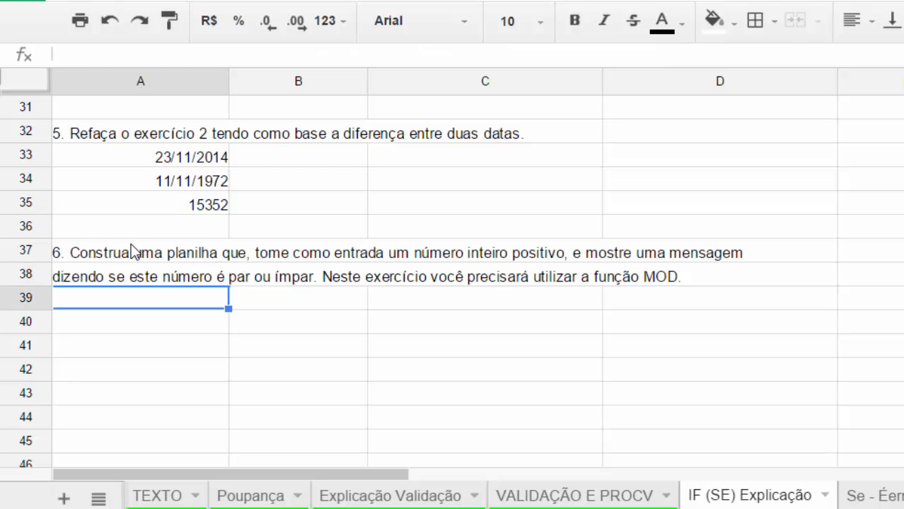
text(=)
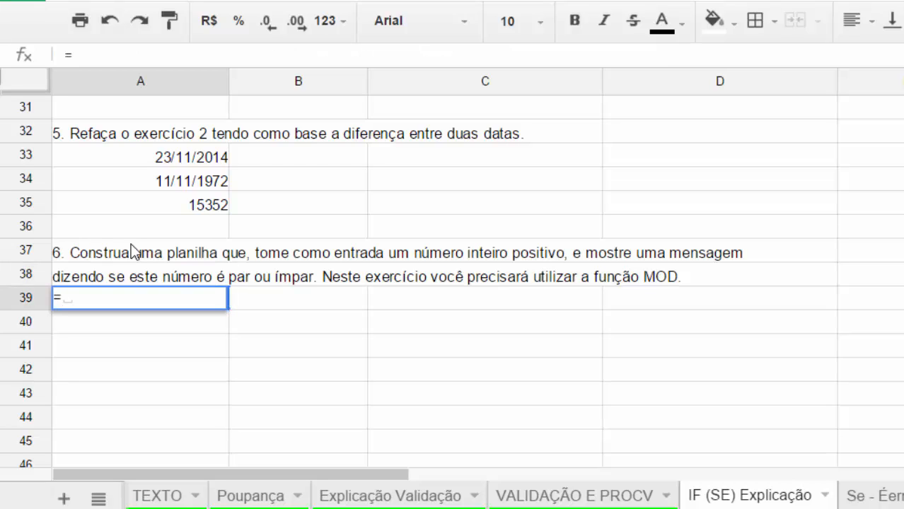
text(mod()
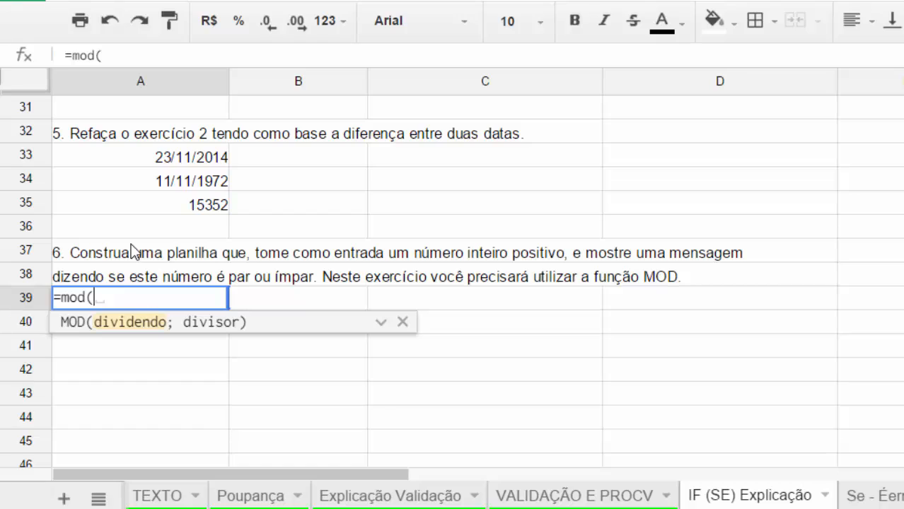
text(1200)
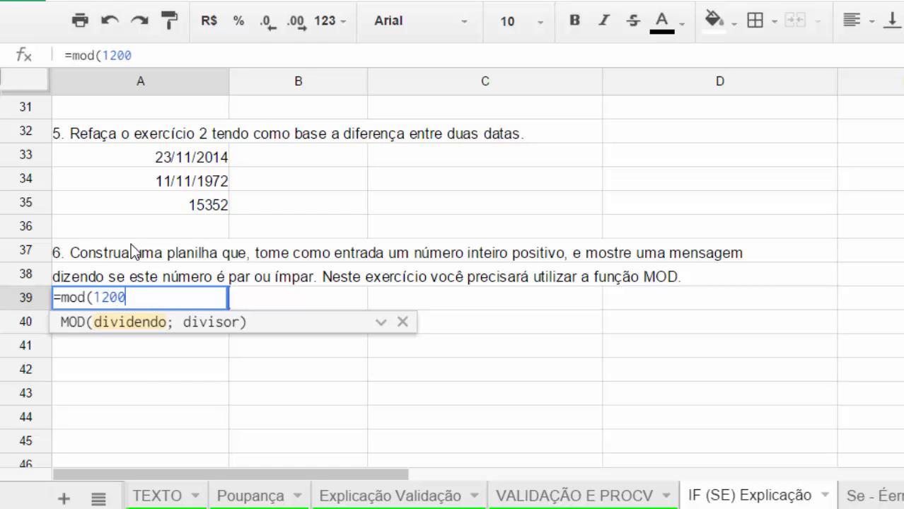
text(;2))
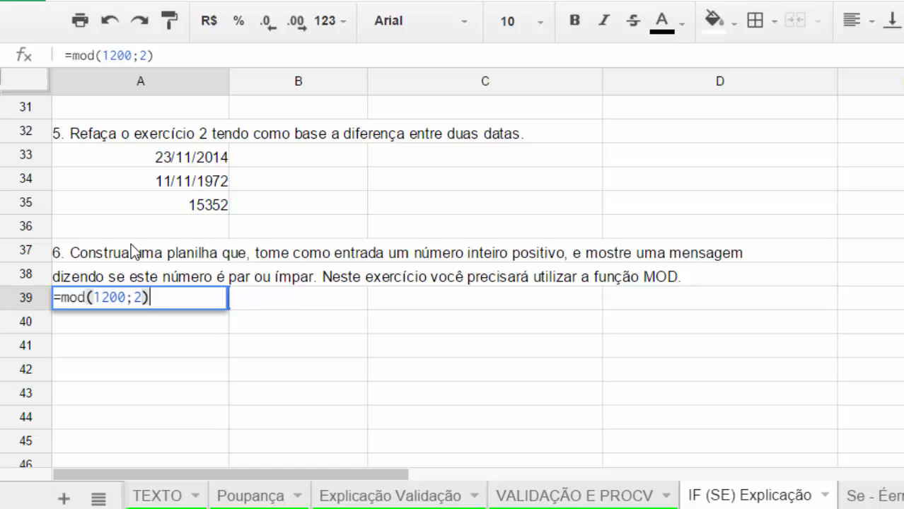
key(Return)
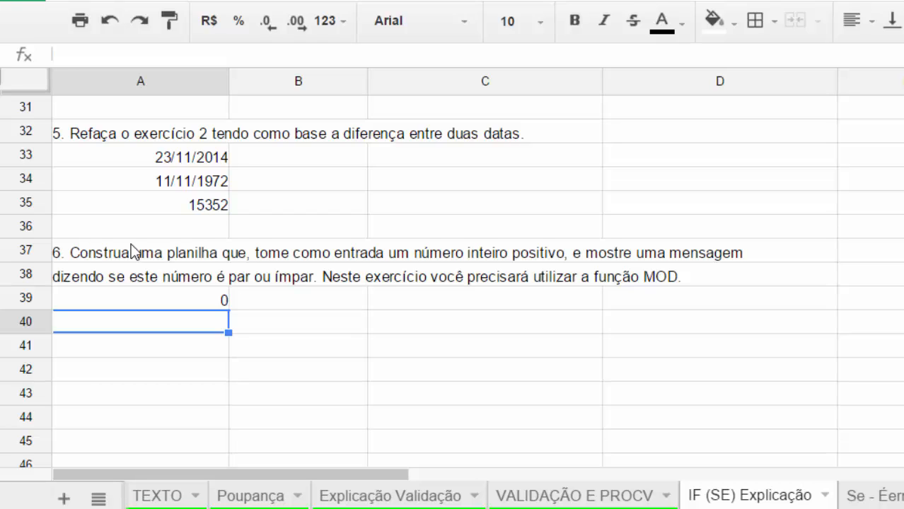
Change the dividend of the MOD formula in A39 to 3, keeping 2 as the divisor.
key(Up)
key(F2)
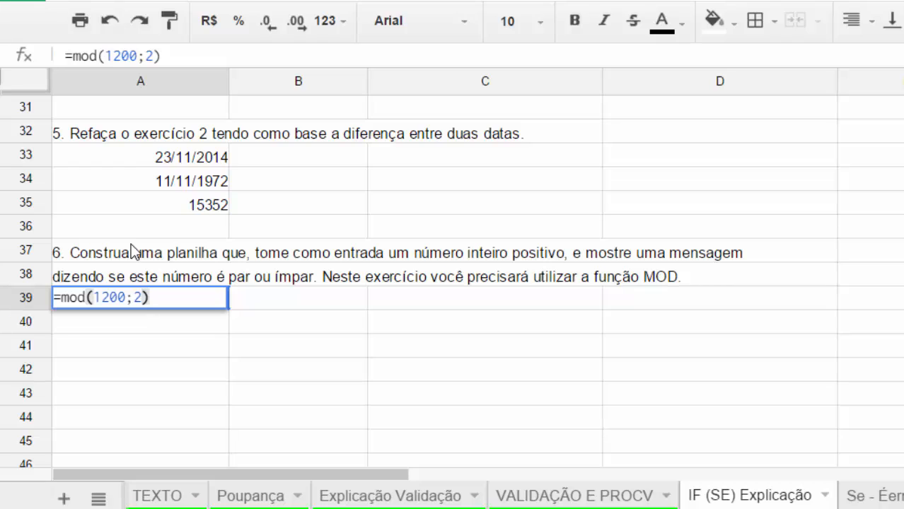
key(Left)
key(Left)
key(BackSpace)
key(BackSpace)
key(BackSpace)
key(BackSpace)
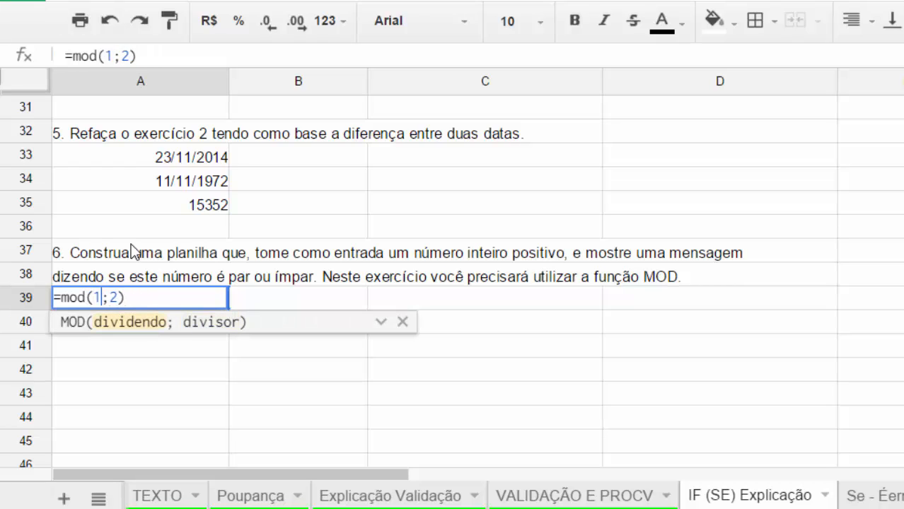
text(3)
key(Right)
key(Right)
key(Right)
key(Return)
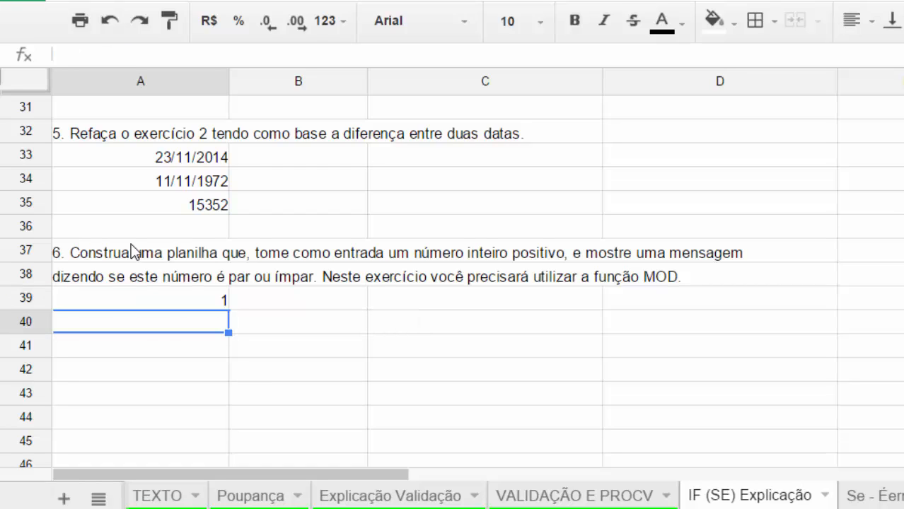
Clear the test formula from A39 and enter 5 there as the input number.
key(Up)
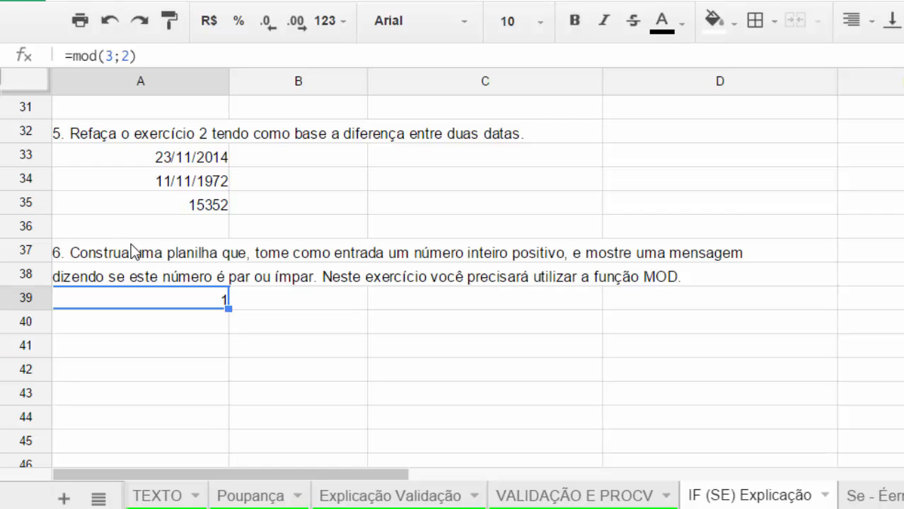
key(Delete)
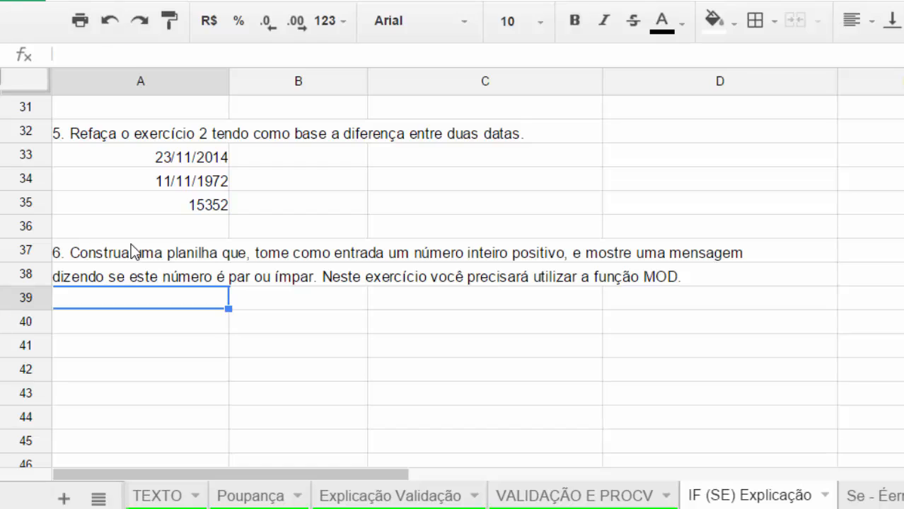
key(Down)
key(Up)
text(5)
key(Tab)
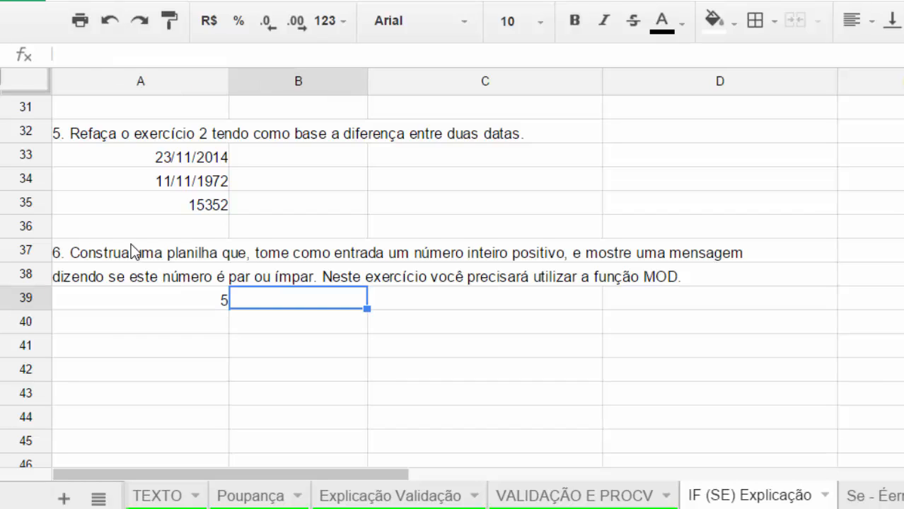
Enter the formula =mod(A39;2) in B39 to get the remainder of dividing the input number by 2.
text(=)
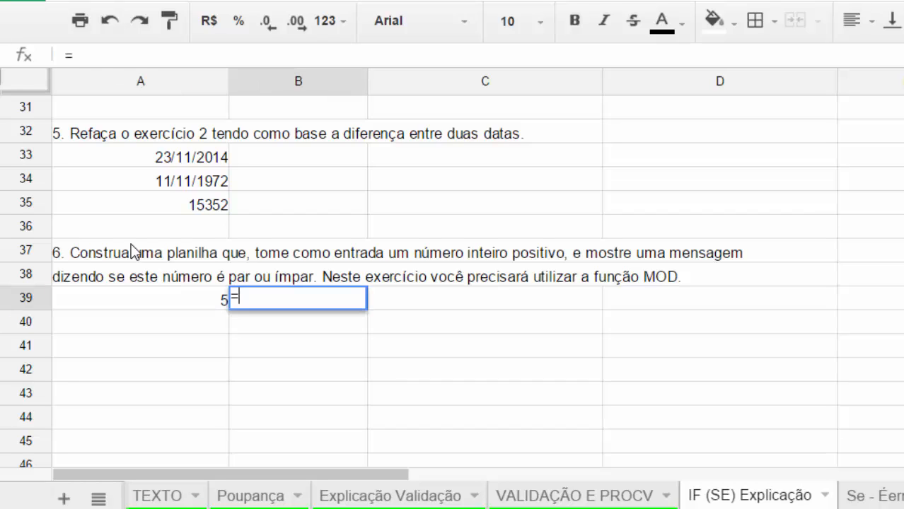
text(mod(()
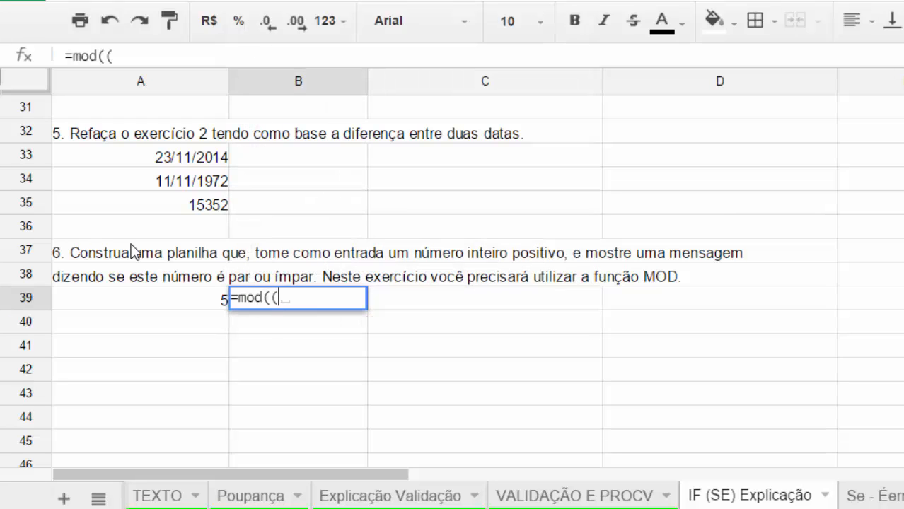
key(BackSpace)
key(Left)
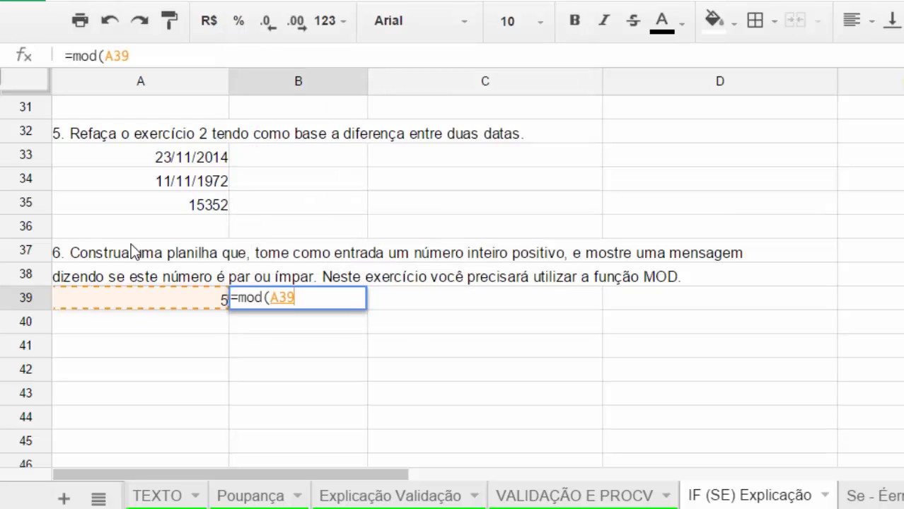
text(;)
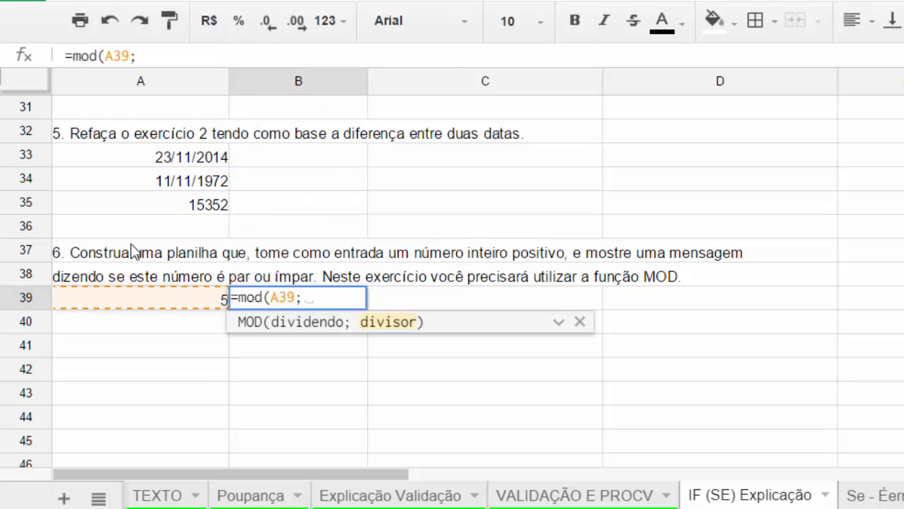
text(2)
key(Left)
key(Left)
key(shift+Right)
key(Right)
key(Right)
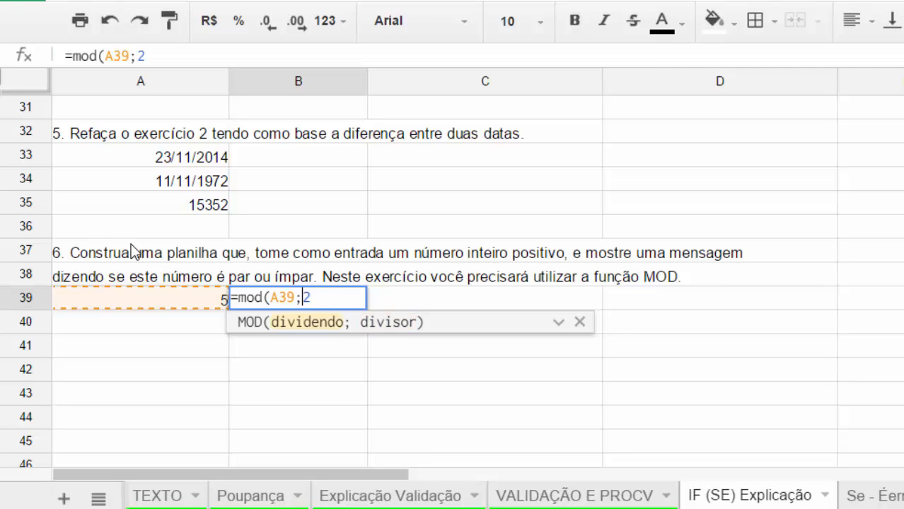
text())
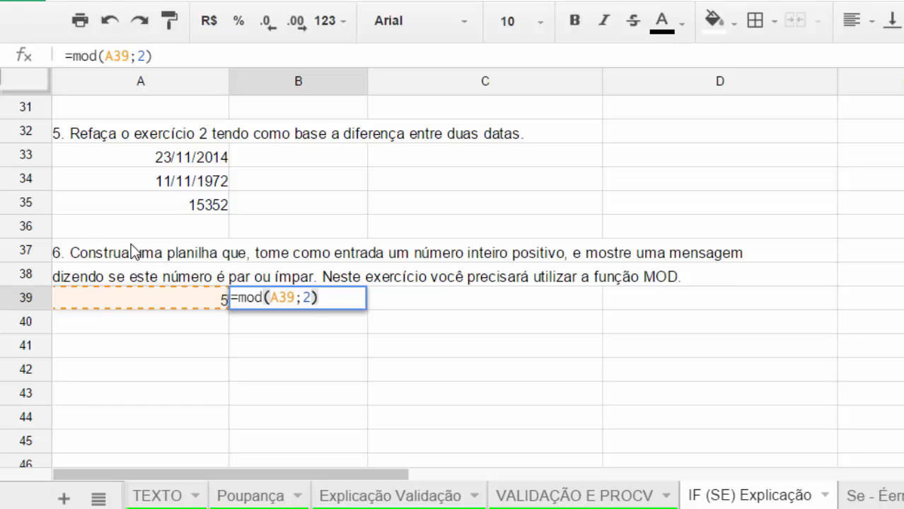
key(Return)
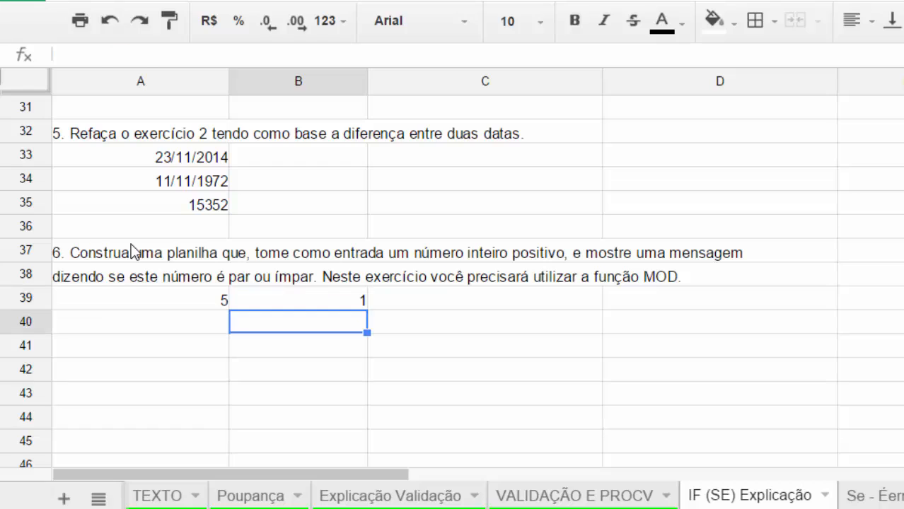
Enter the formula =if(B39=1;"Ímpar";"Par") in C39 to show whether the number is odd or even.
key(Up)
key(Right)
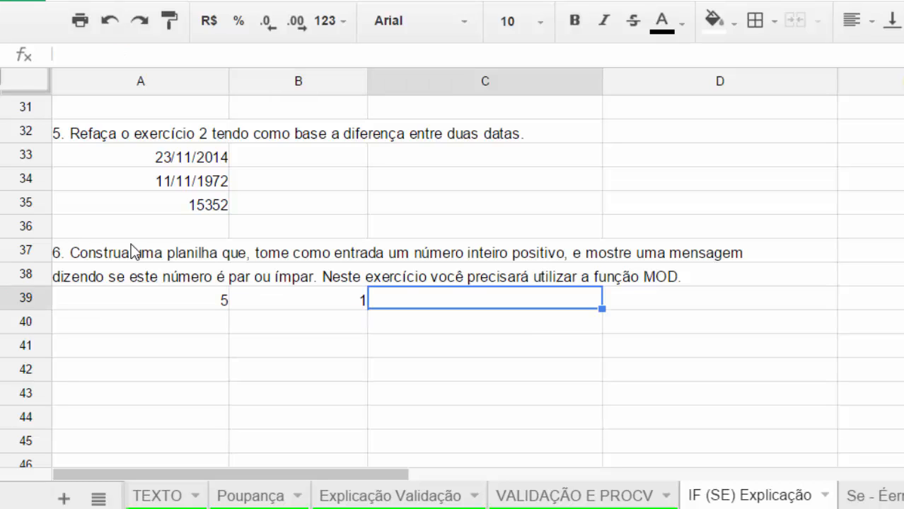
text(=)
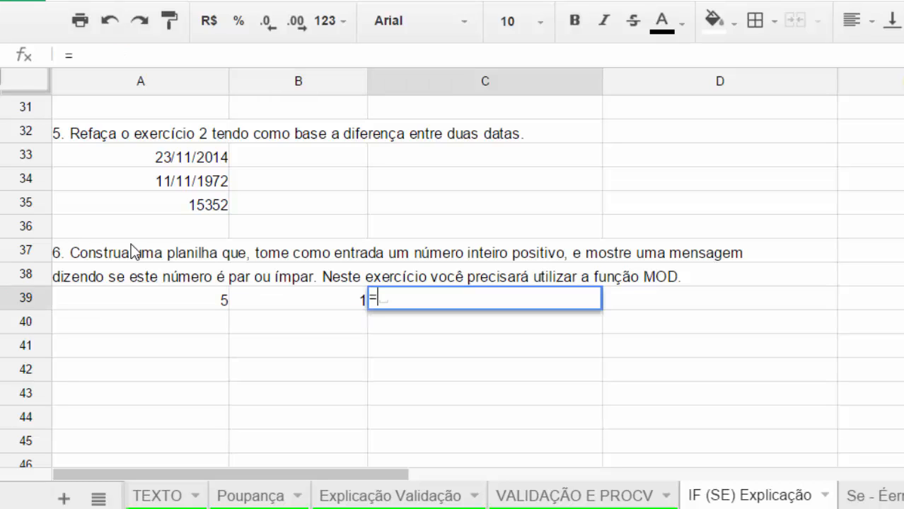
text(if()
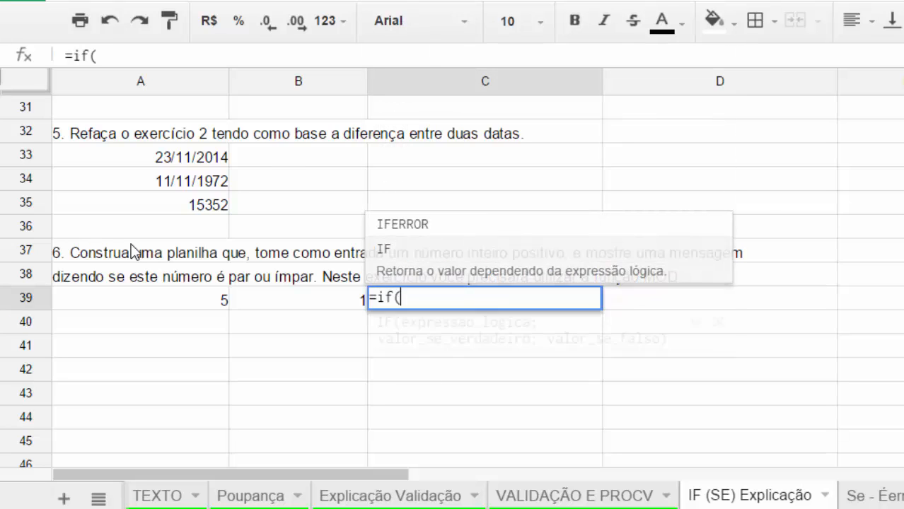
key(Left)
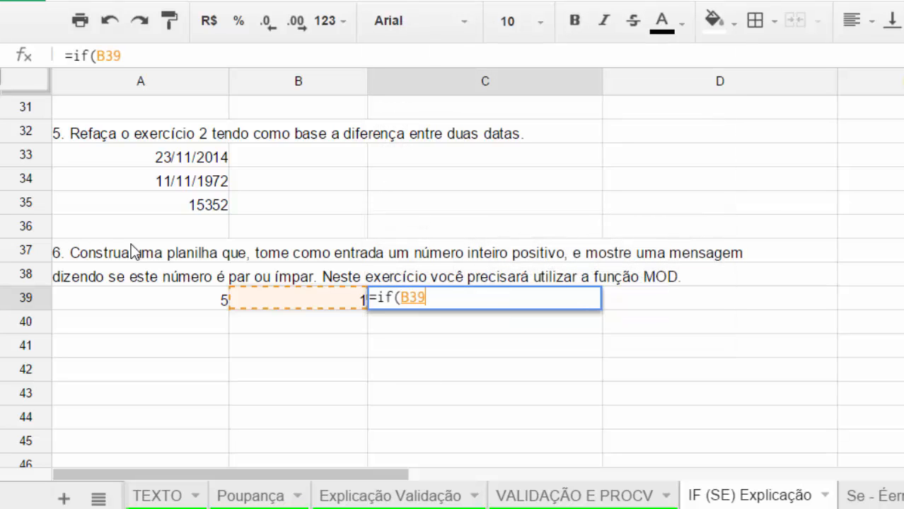
text(=1)
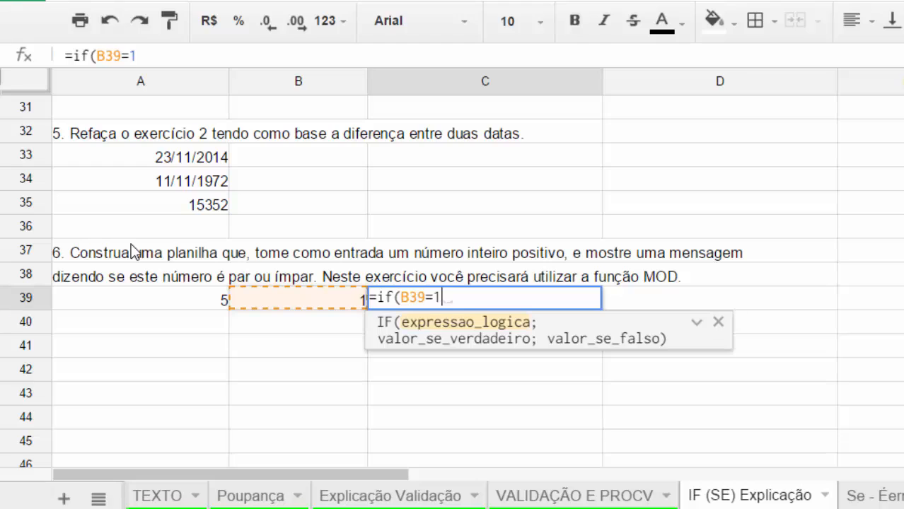
text(;")
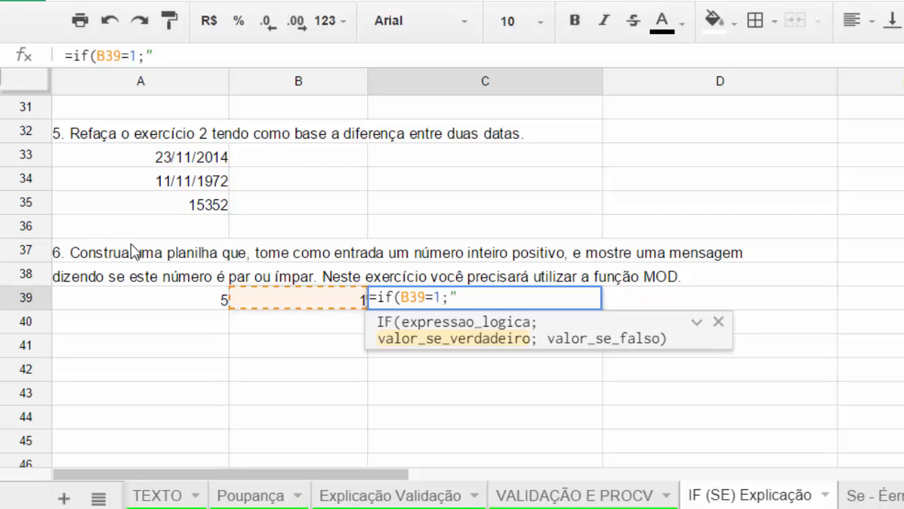
text(I)
key(BackSpace)
text(Ímpar")
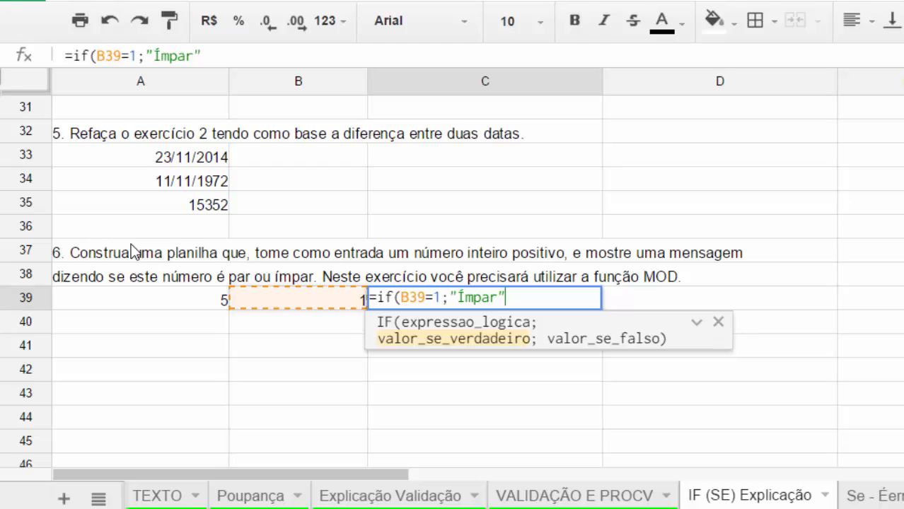
text(;"Par)
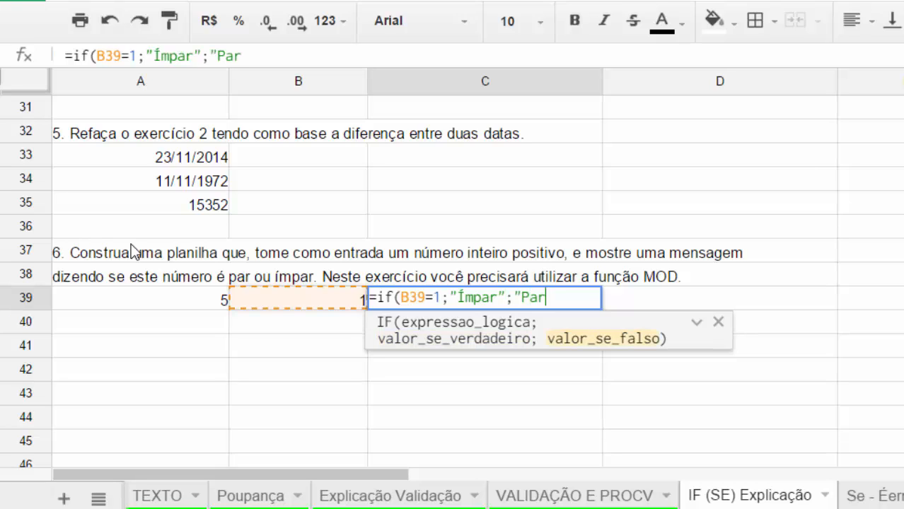
text(!)
key(BackSpace)
text("))
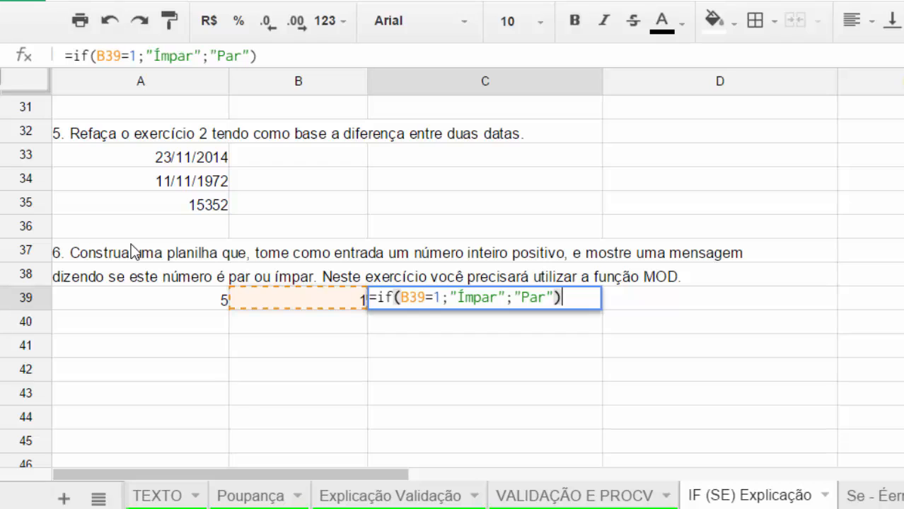
key(Return)
Test the odd/even formulas with an even number by setting A39 to 4.
key(Up)
key(Left)
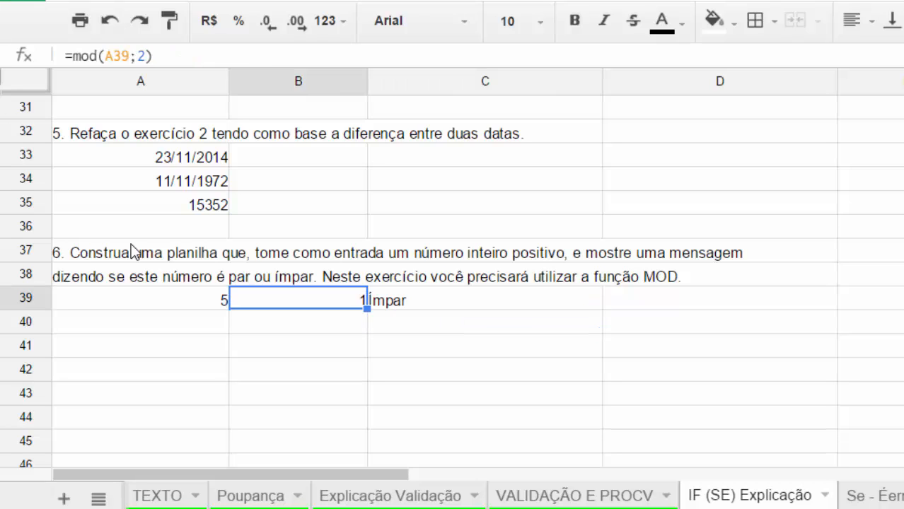
key(Left)
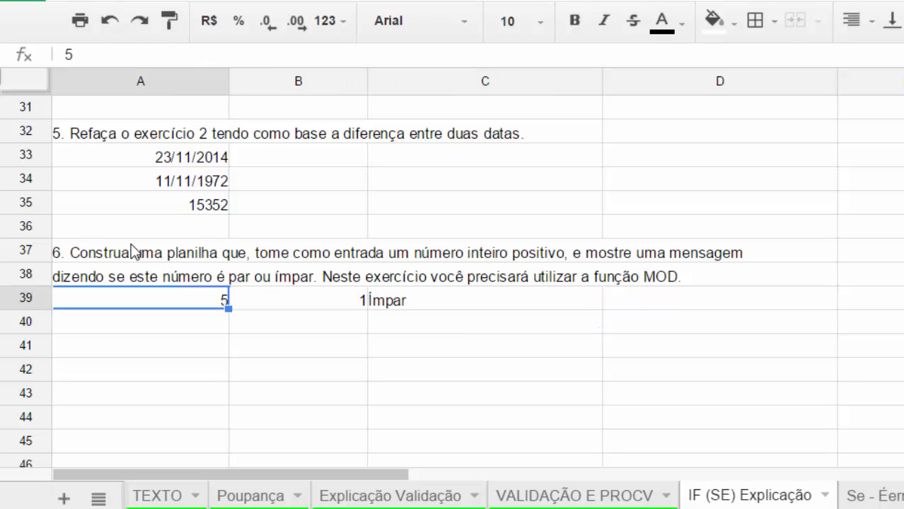
text(4)
key(Return)
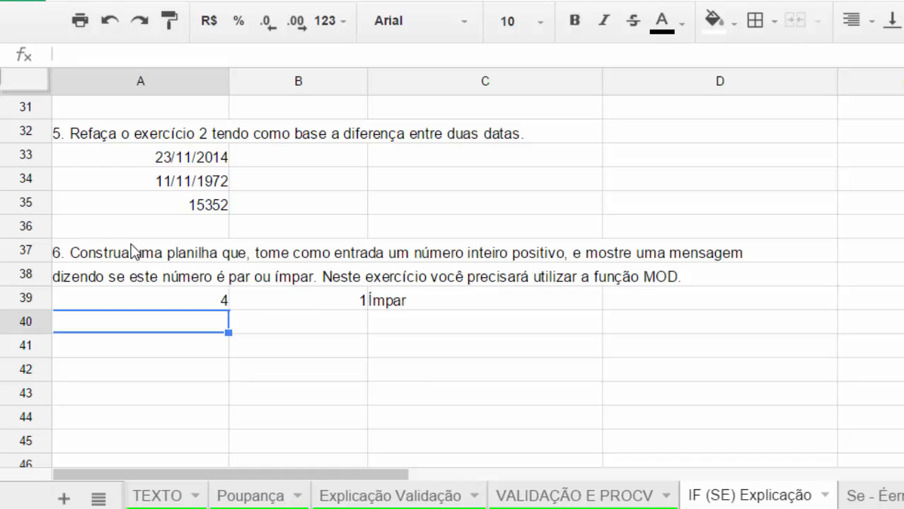
Review the MOD remainder in B39 and the even/odd message in C39 for the number in A39.
key(Up)
key(Right)
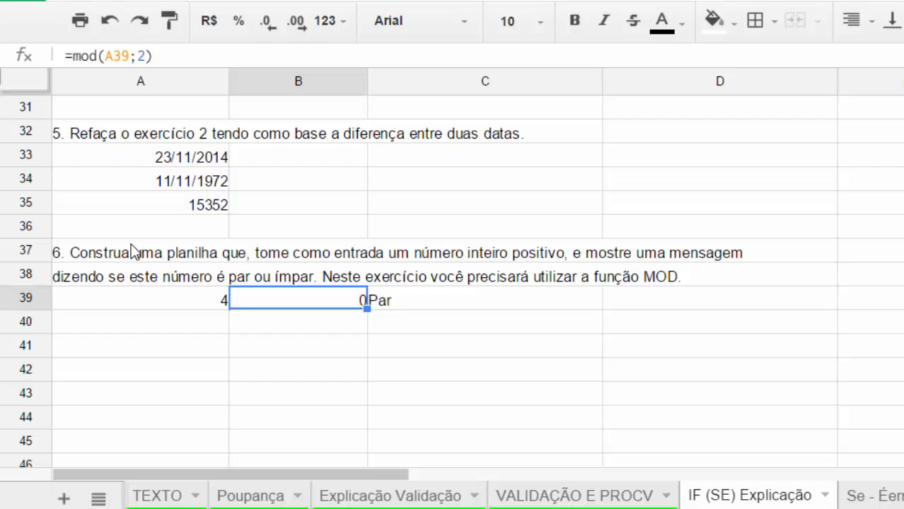
key(Left)
key(shift+Right)
key(shift+Right)
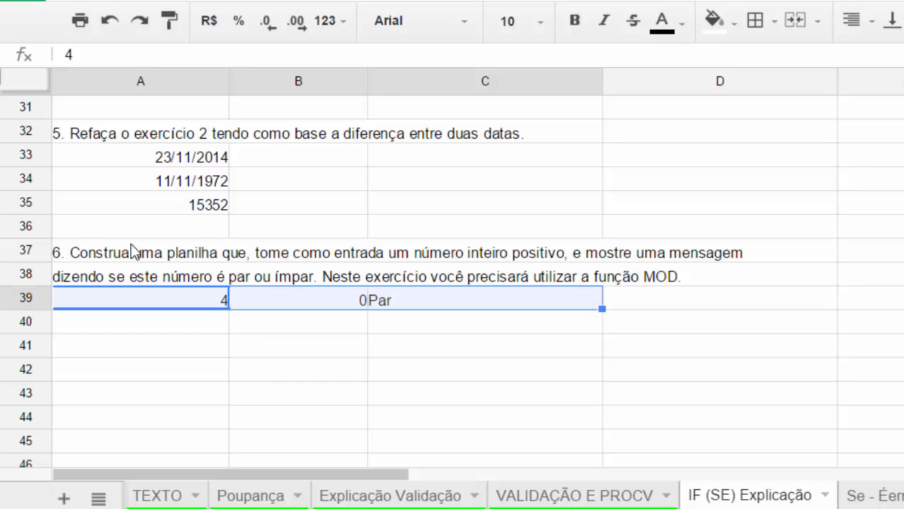
key(Right)
key(shift+Right)
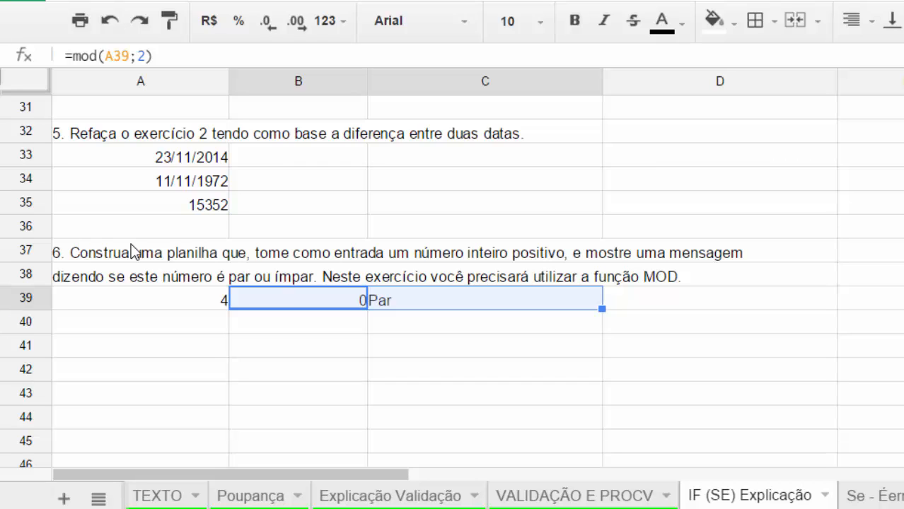
Enter 5 in A40 as the input number for a second version of exercise 6.
key(Down)
key(Left)
text(74)
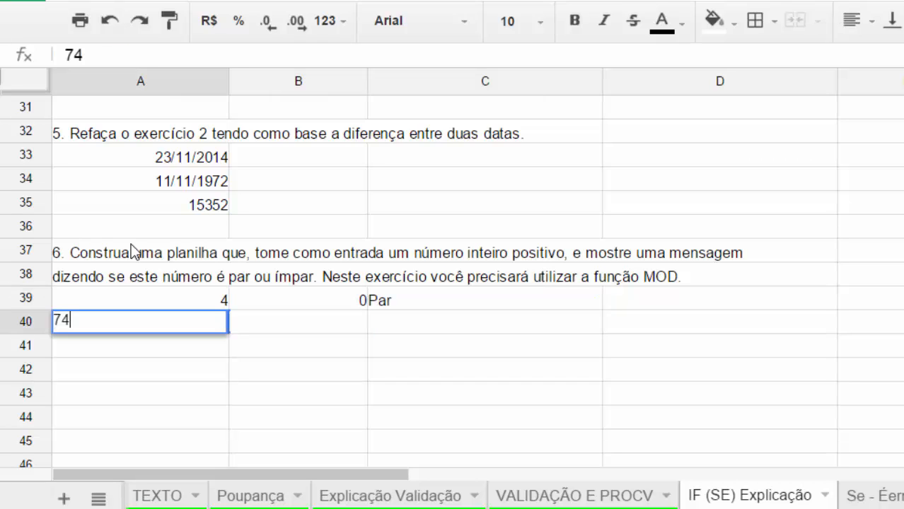
key(BackSpace)
key(BackSpace)
text(5)
key(Return)
key(Up)
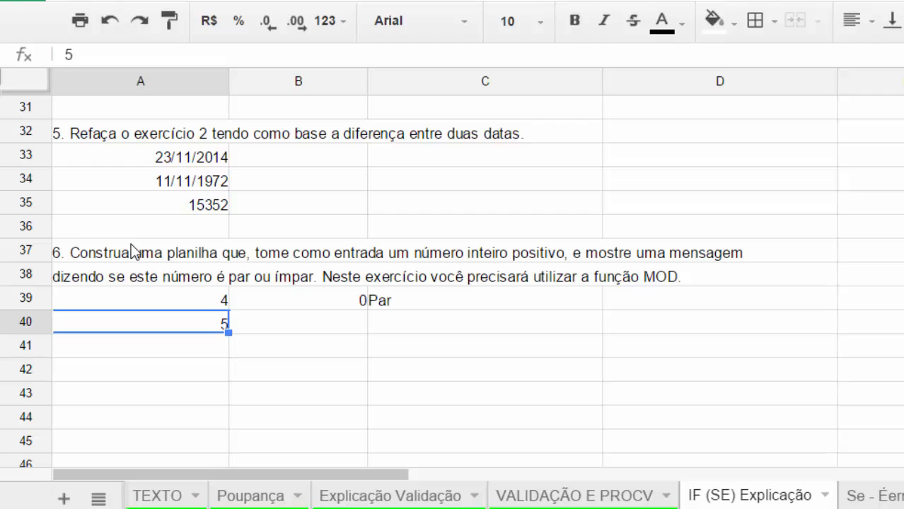
Enter the combined formula =if(mod(A40;2)=0;"Par";"Ímpar") in B40 to show whether the number in A40 is even or odd.
key(Right)
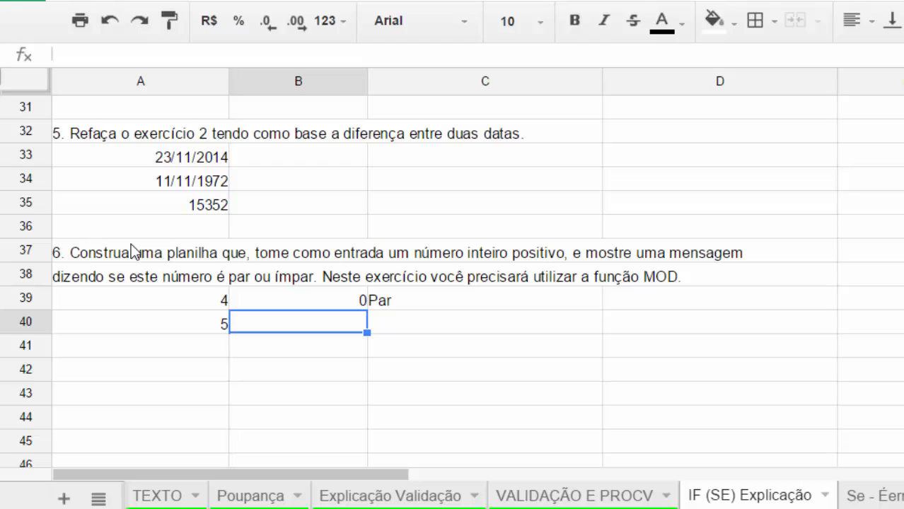
text(=)
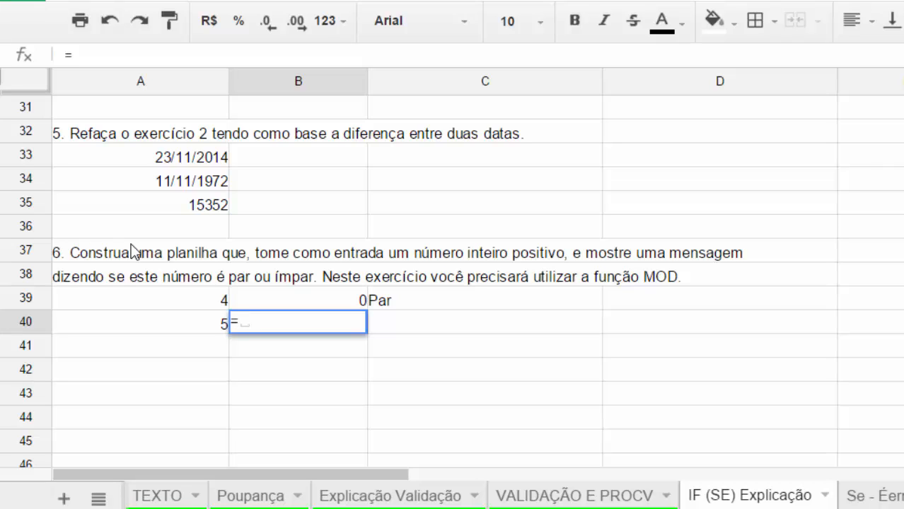
text(if()
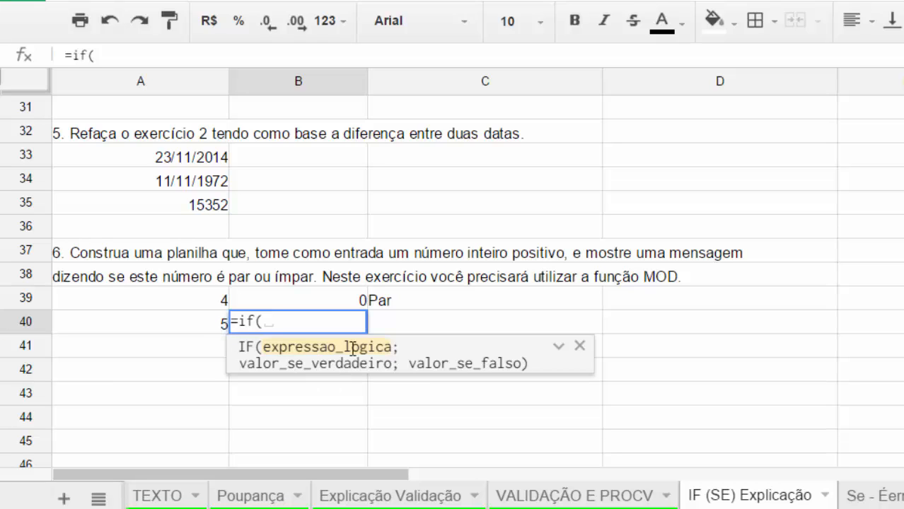
text(mod()
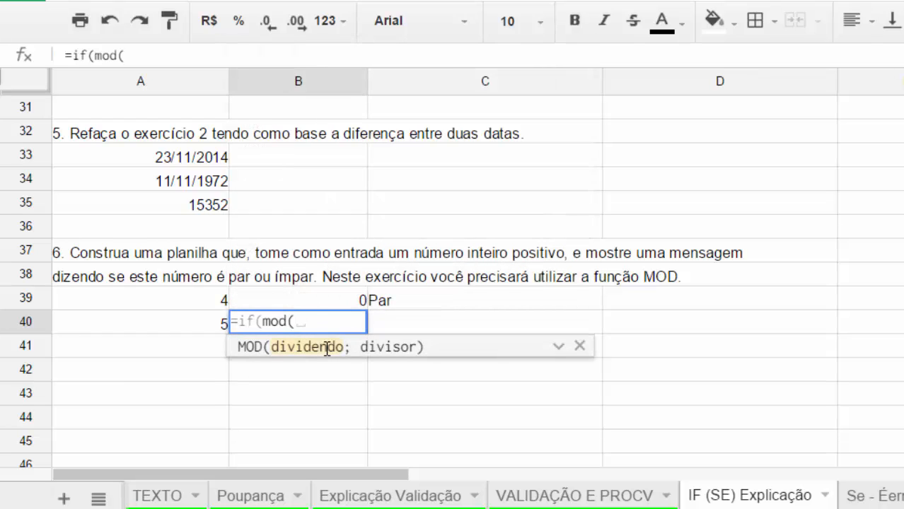
key(Left)
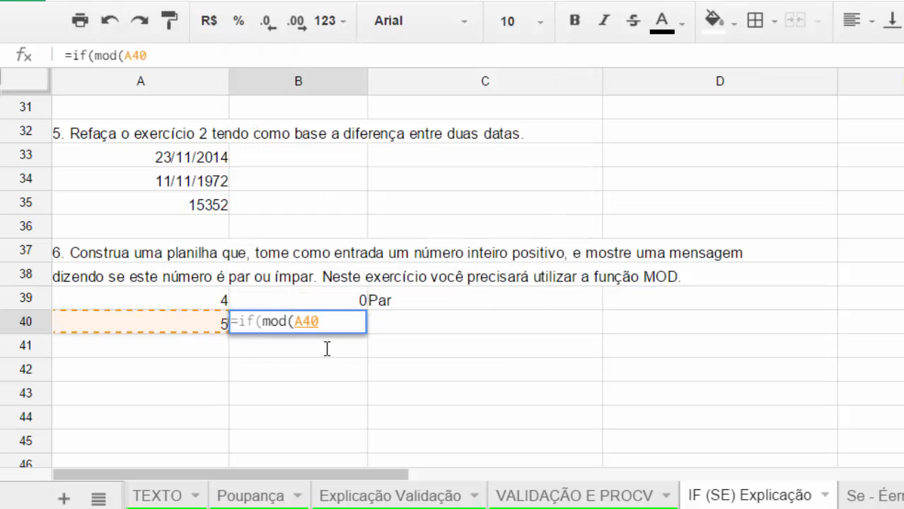
text(;2))
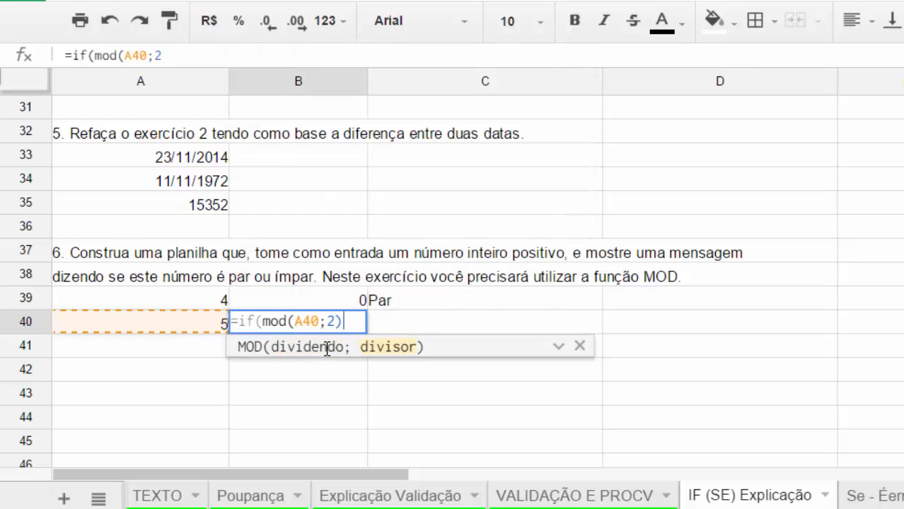
text(=09)
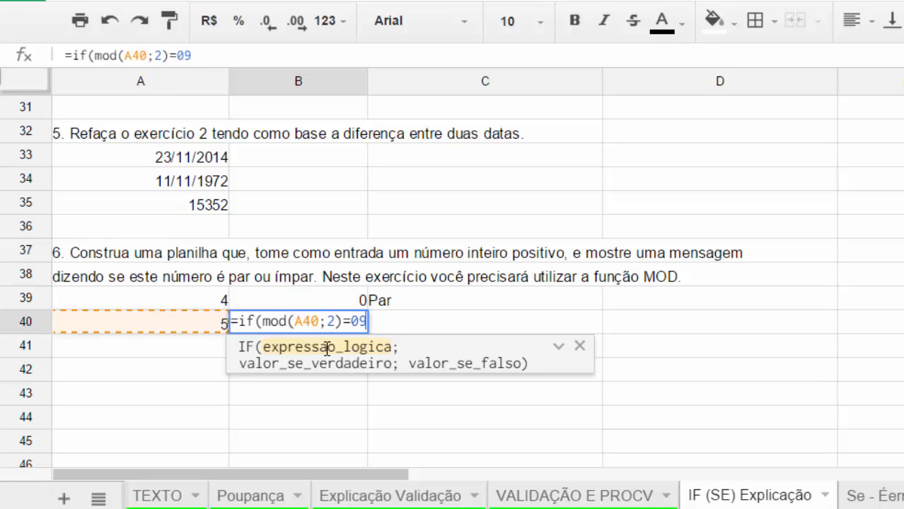
key(BackSpace)
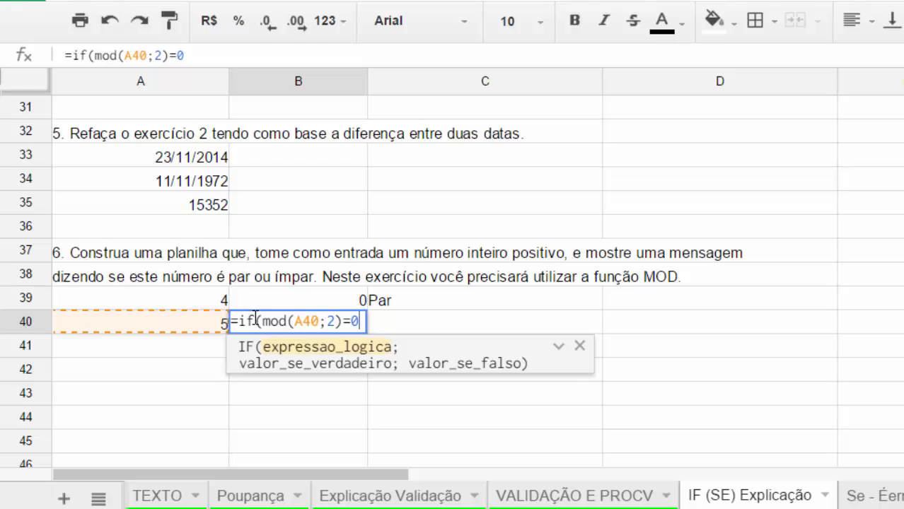
drag(266, 319, 335, 316)
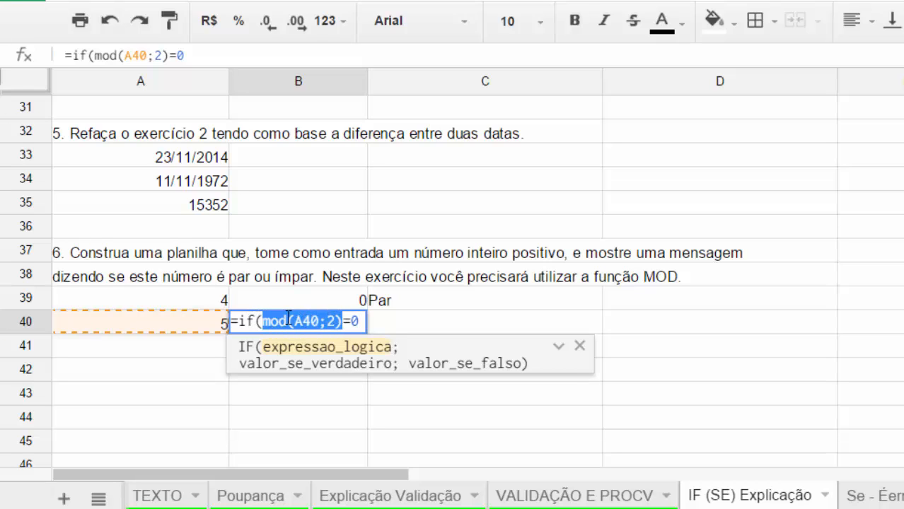
click(351, 322)
drag(359, 322, 269, 316)
key(Right)
text(;)
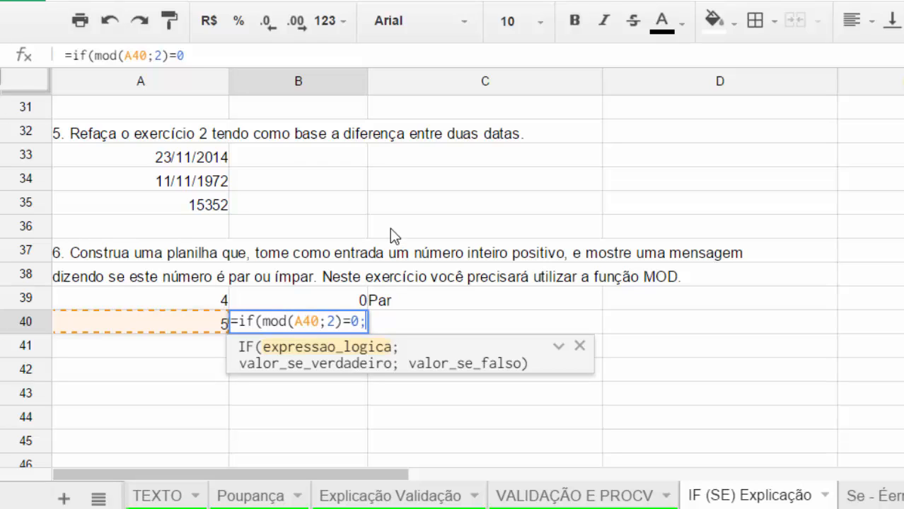
text("Par")
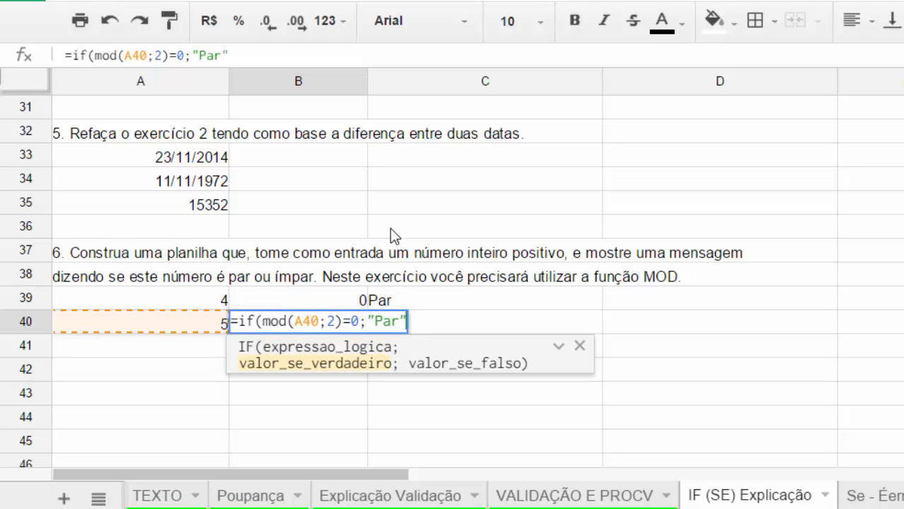
text(;")
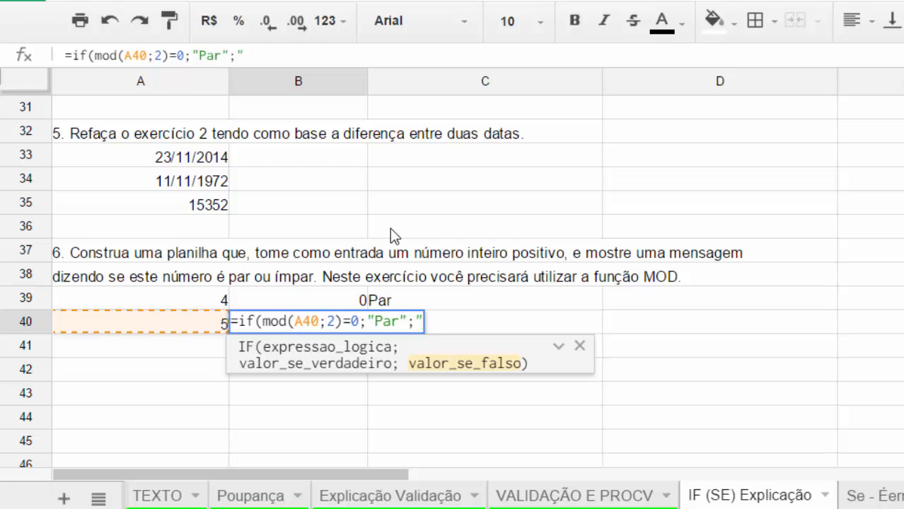
text(Ímpar"))
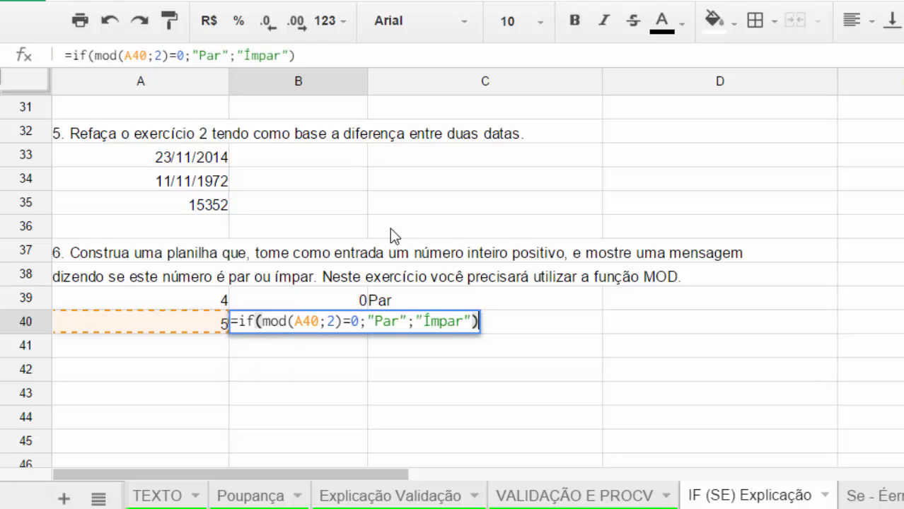
drag(342, 322, 359, 323)
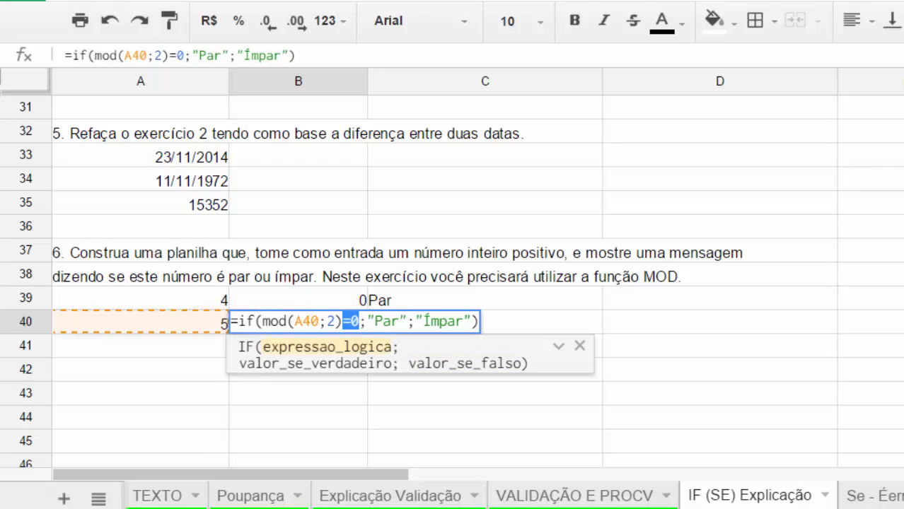
key(Return)
key(Up)
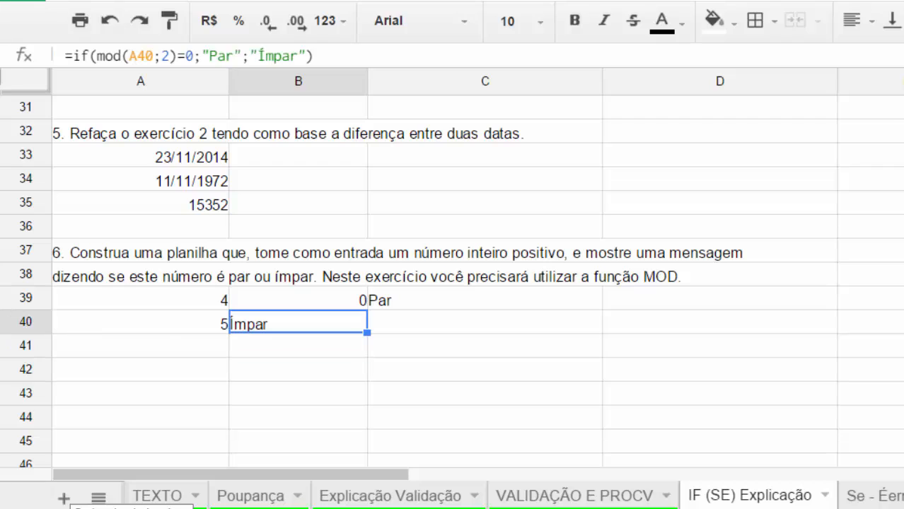
Test the combined formula with an even number by setting A40 to 4.
key(Left)
text(4)
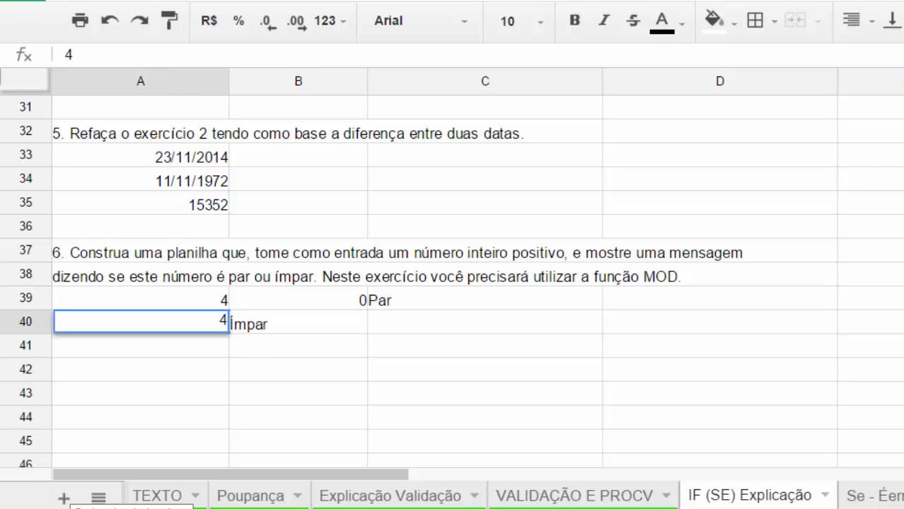
key(Return)
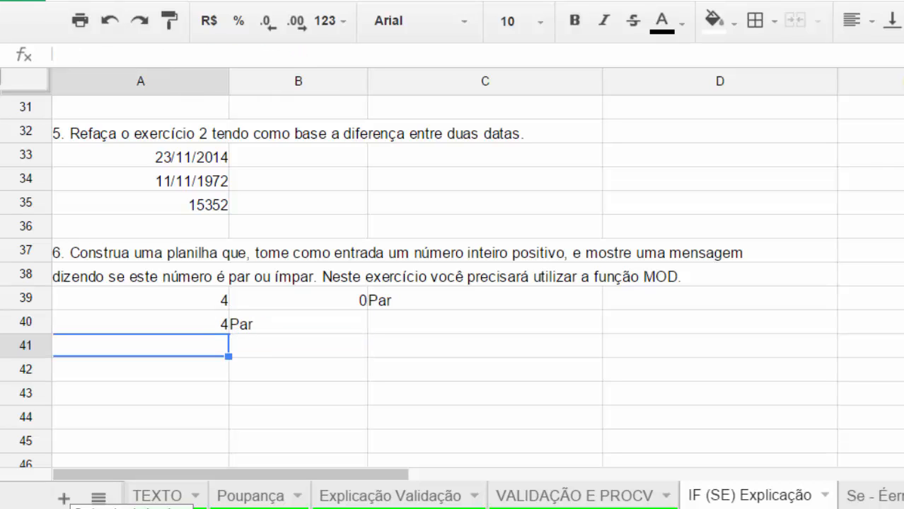
Examine the mod(A40;2) part inside the IF condition of the B40 formula, leaving the formula as it is.
click(141, 322)
click(298, 322)
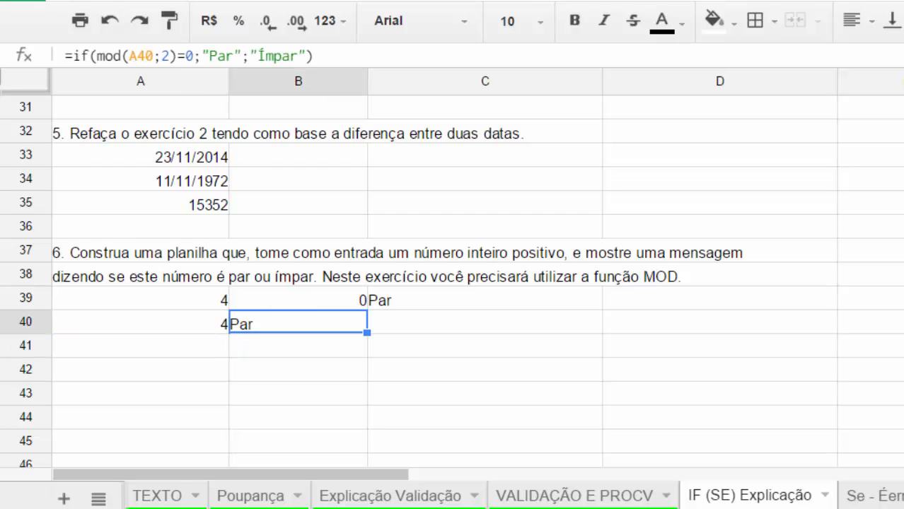
key(F2)
key(Left)
key(Left)
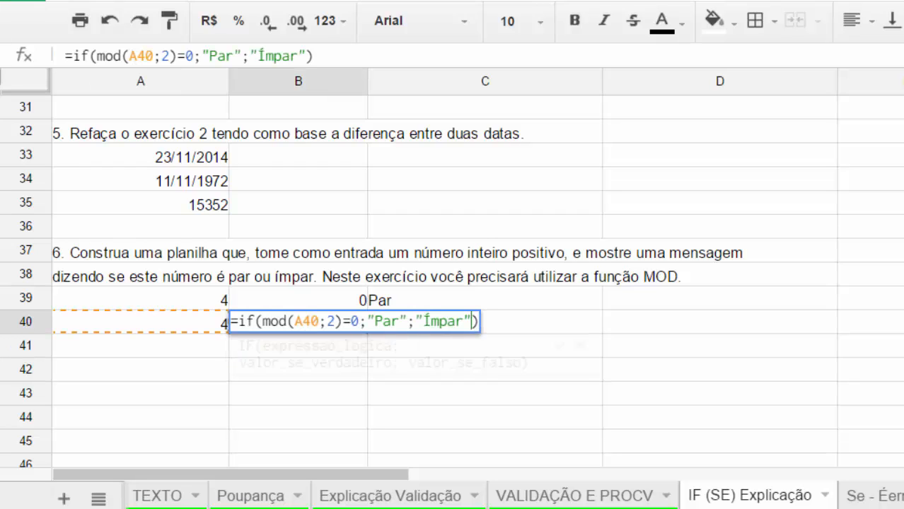
key(Left)
key(Left)
key(Left)
key(Left)
key(Left)
key(Left)
key(Left)
key(Left)
key(Left)
key(Left)
key(Left)
key(Left)
key(Left)
key(Left)
key(Left)
key(Left)
key(Left)
key(Left)
key(Left)
key(Left)
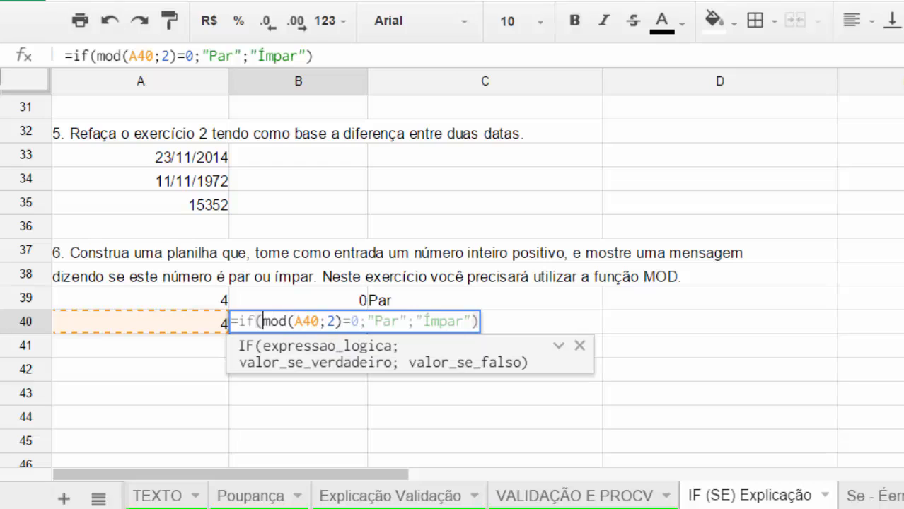
key(shift+Right)
key(shift+Right)
key(shift+Right)
key(shift+Right)
key(shift+Right)
key(shift+Right)
key(shift+Right)
key(shift+Right)
key(shift+Right)
key(shift+Right)
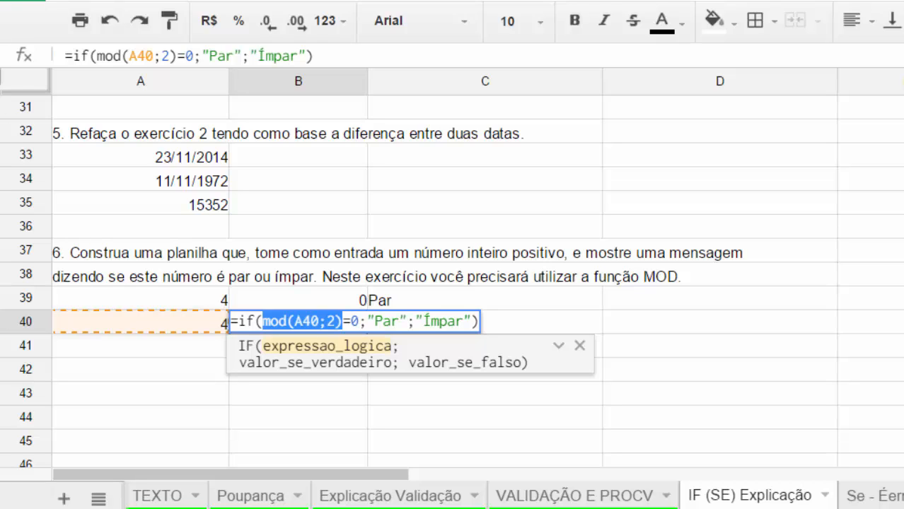
key(Escape)
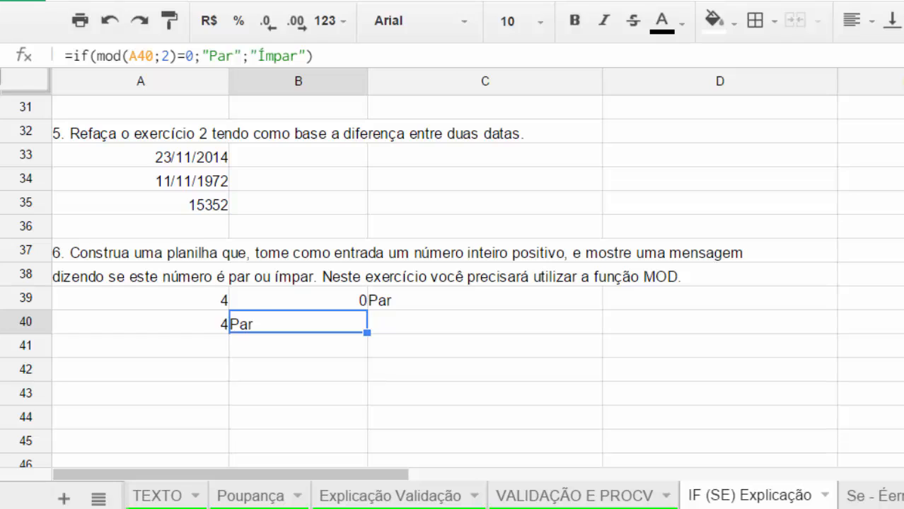
Copy the B40 formula into C40 as plain text, prefixed with an apostrophe, to document it beside its result.
key(Return)
key(ctrl+a)
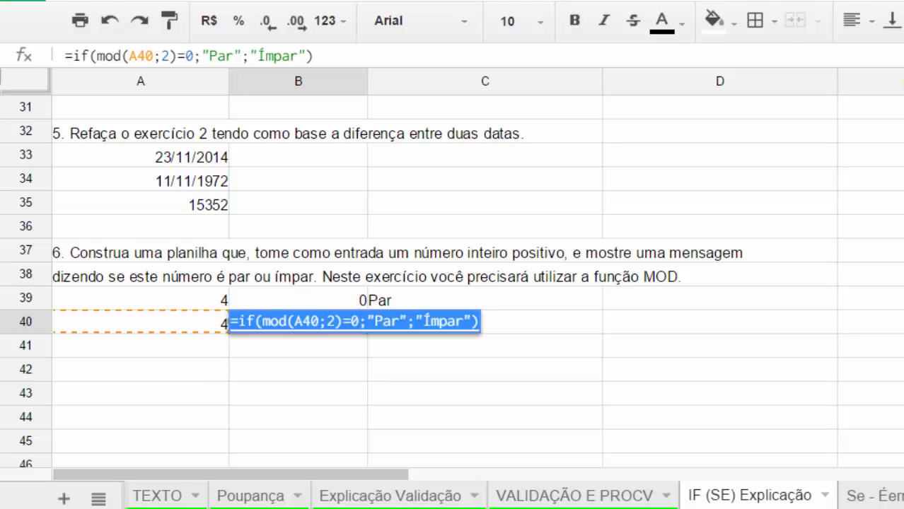
key(ctrl+c)
key(Tab)
text(')
key(ctrl+v)
key(Return)
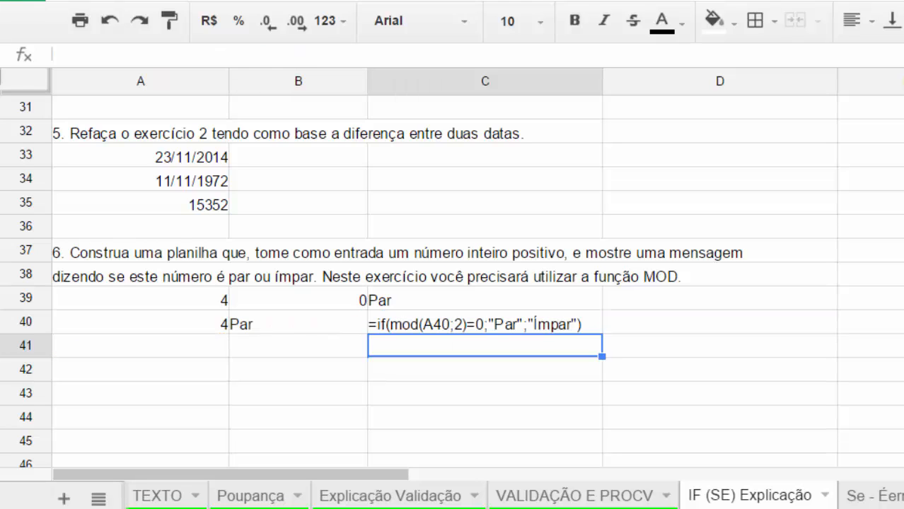
Copy the C39 formula into D39 as plain text, prefixed with an apostrophe, so that it is displayed beside its result.
key(Up)
key(Up)
key(Return)
key(ctrl+a)
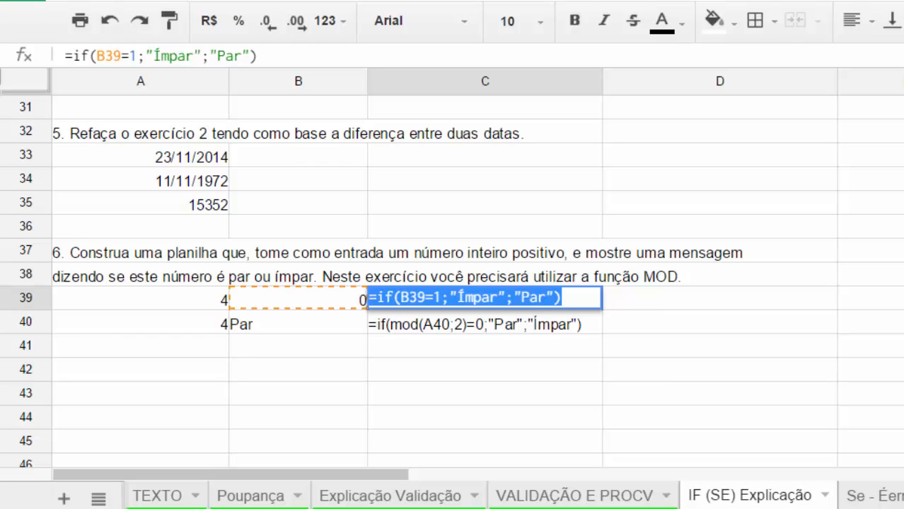
key(ctrl+c)
key(Return)
key(Up)
key(Right)
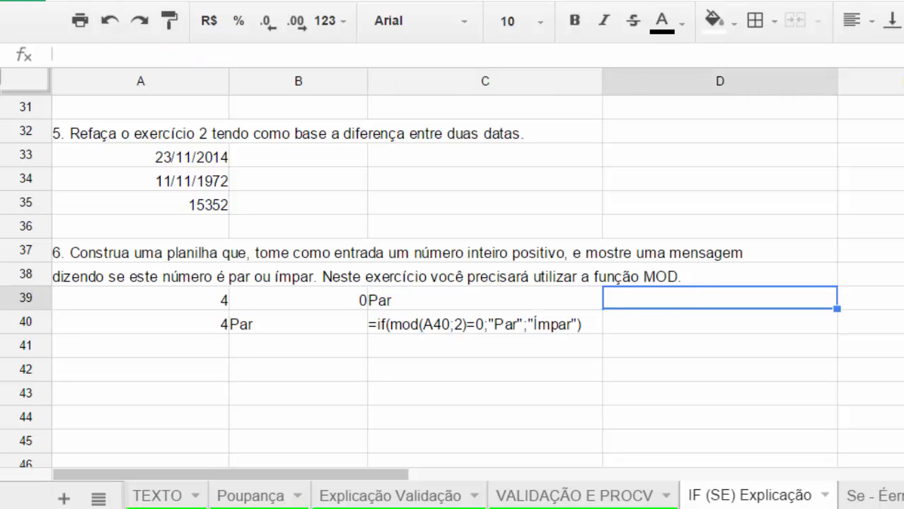
text(')
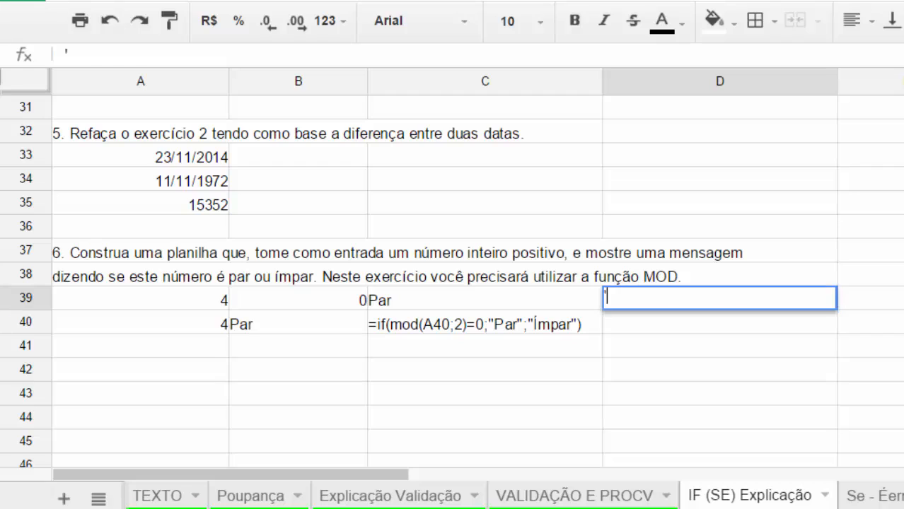
key(ctrl+v)
key(Return)
Select A42 below exercise 6 as the place for the next exercise and switch to the text window with the exercise list.
key(Down)
key(Down)
key(Left)
key(Left)
key(Left)
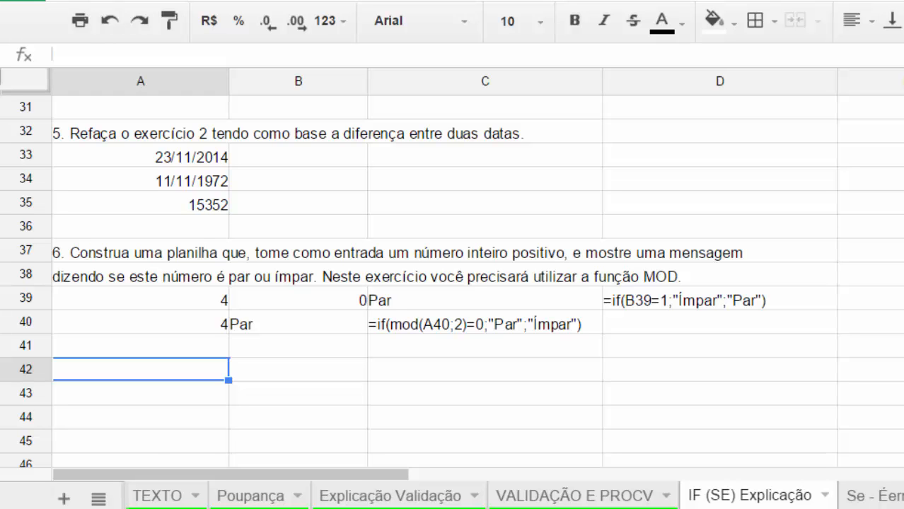
key(alt+Tab)
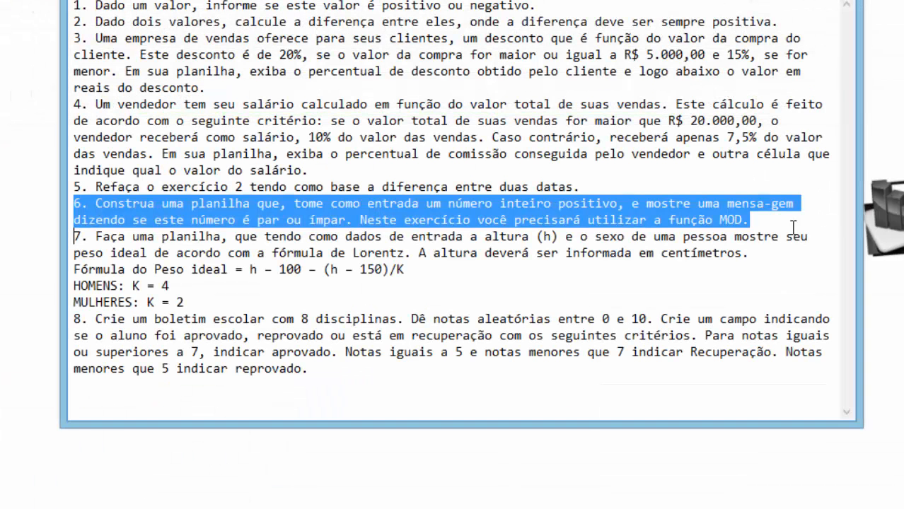